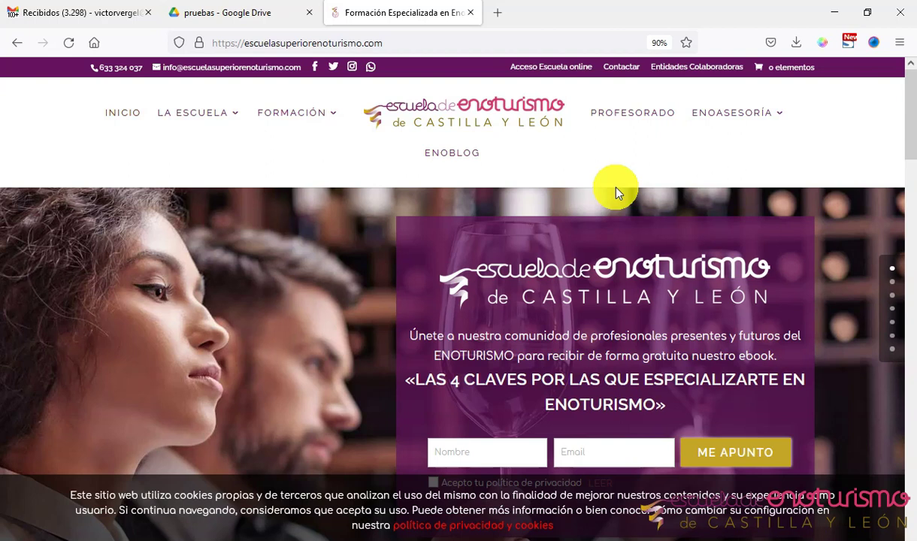
- Switch from the school website in Firefox to the empty Excel workbook Libro1
key(alt+Tab)
click(528, 205)
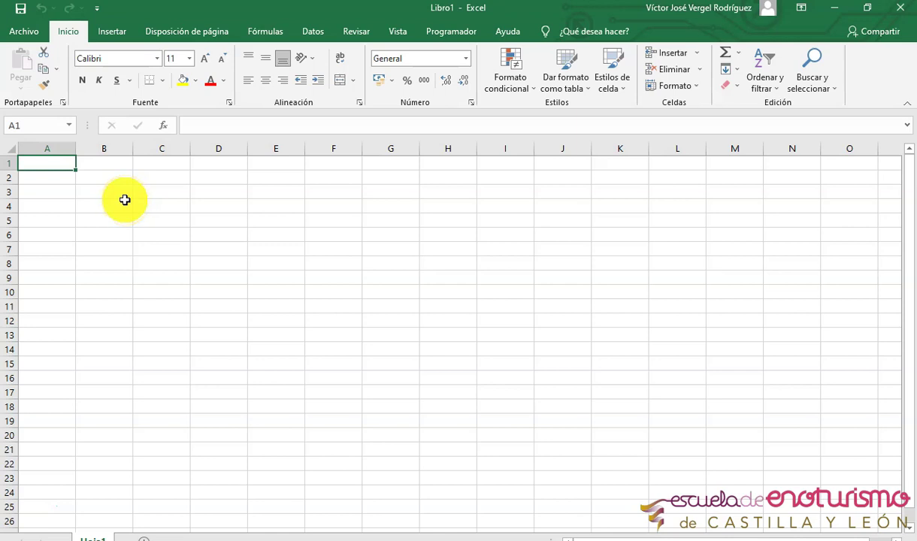
- Enter the header Nombre in A1 and widen column A
text(Nombre)
key(Return)
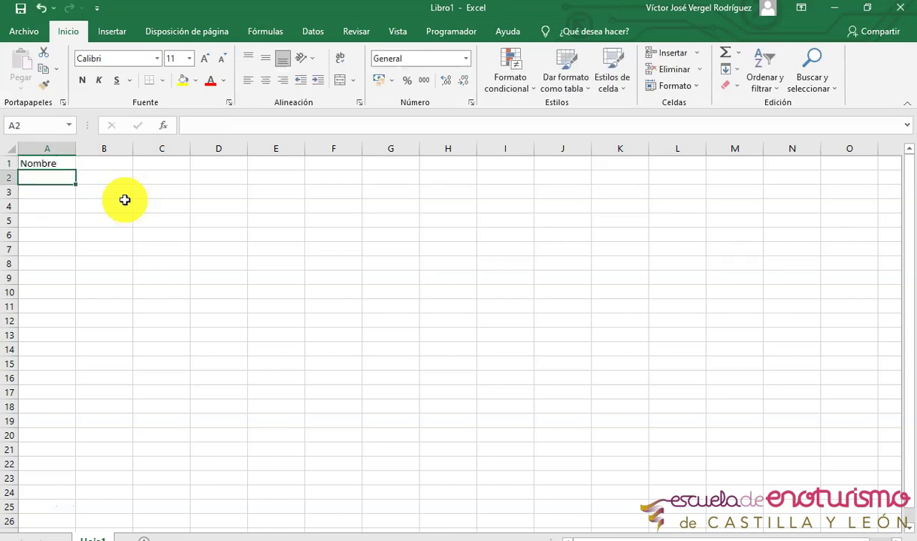
drag(76, 149, 140, 148)
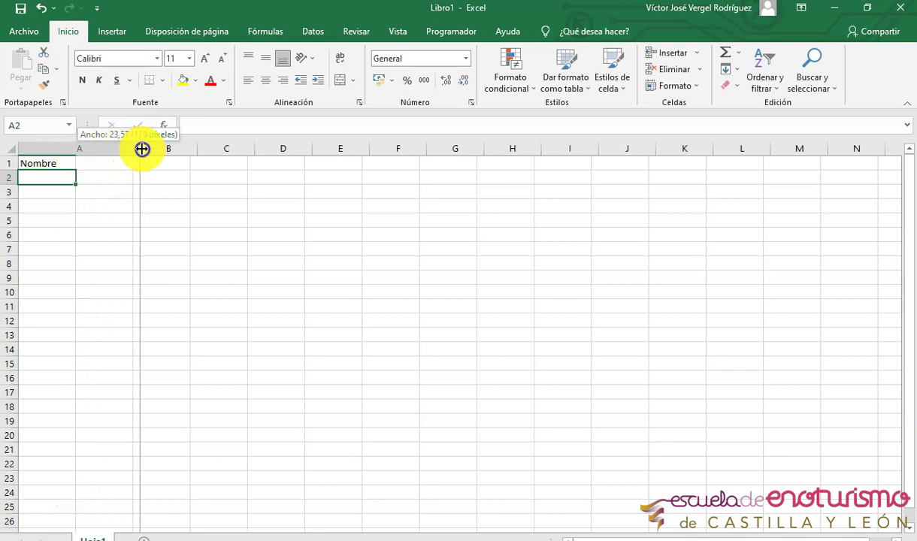
- Enter Alumno1 in A2 and start alumno2 in A3
double_click(86, 175)
text(alumno)
key(BackSpace)
key(BackSpace)
key(BackSpace)
key(BackSpace)
key(BackSpace)
text(A)
key(BackSpace)
text(LUM)
key(BackSpace)
key(BackSpace)
key(BackSpace)
text(LUM)
key(BackSpace)
key(BackSpace)
key(BackSpace)
text(lumno)
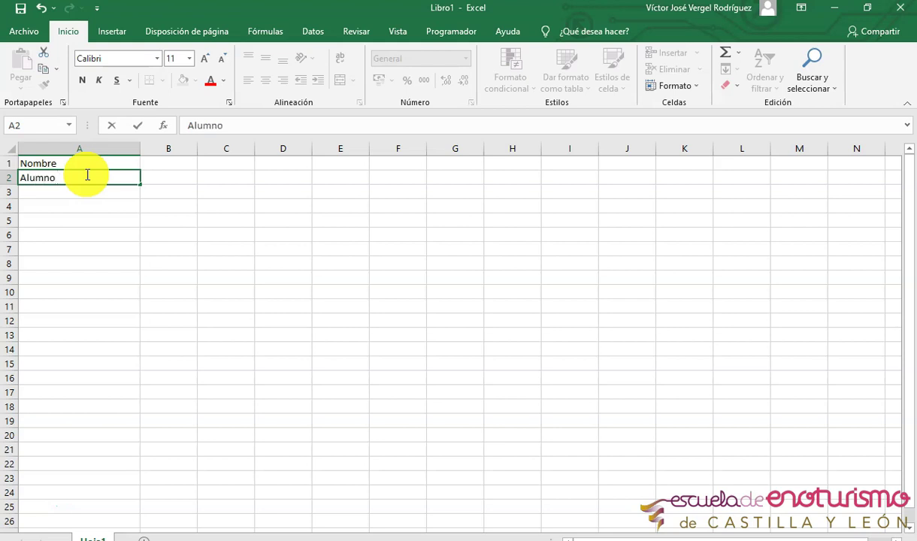
text(1)
key(Return)
text(alumno2)
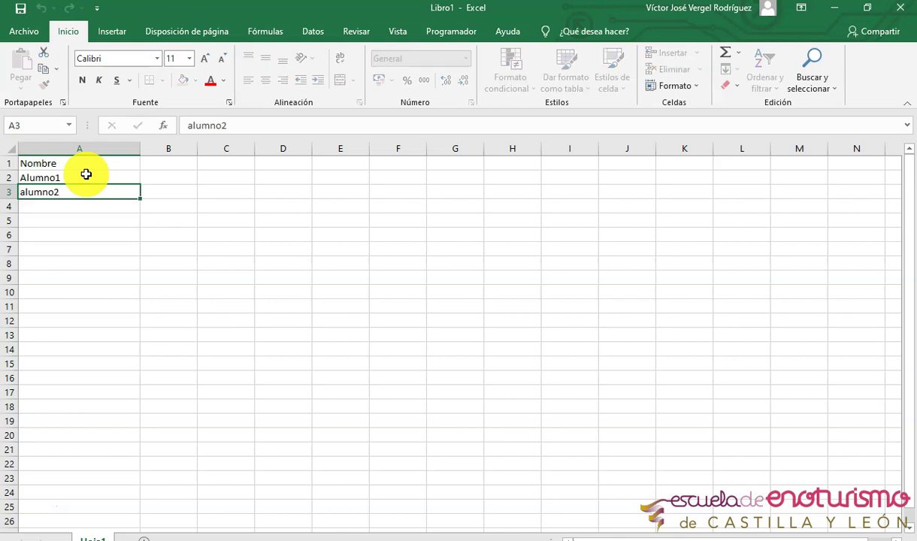
- Replace A2 with Cliente1, clear the attempted A3 entry, and return to A2
click(86, 174)
text(Cliente1)
key(Return)
text(cliente1)
key(BackSpace)
key(BackSpace)
key(BackSpace)
key(BackSpace)
- Enter Visitante1 in A2 and Visitante2 in A3
key(BackSpace)
key(BackSpace)
key(BackSpace)
text(Cc)
key(BackSpace)
key(BackSpace)
key(Right)
key(Up)
key(Left)
text(Visitante1)
key(Return)
text(visitante")
key(BackSpace)
text(2)
key(Escape)
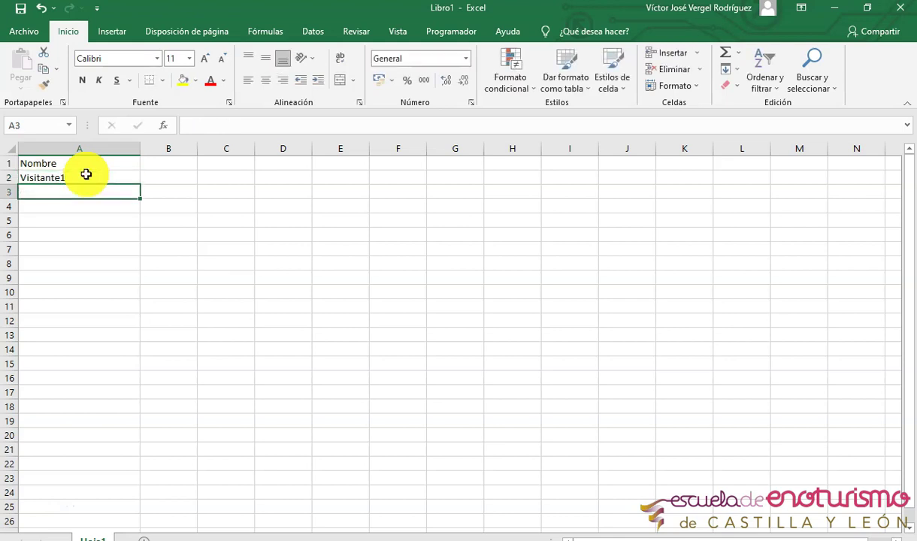
text(Visitante2)
key(Return)
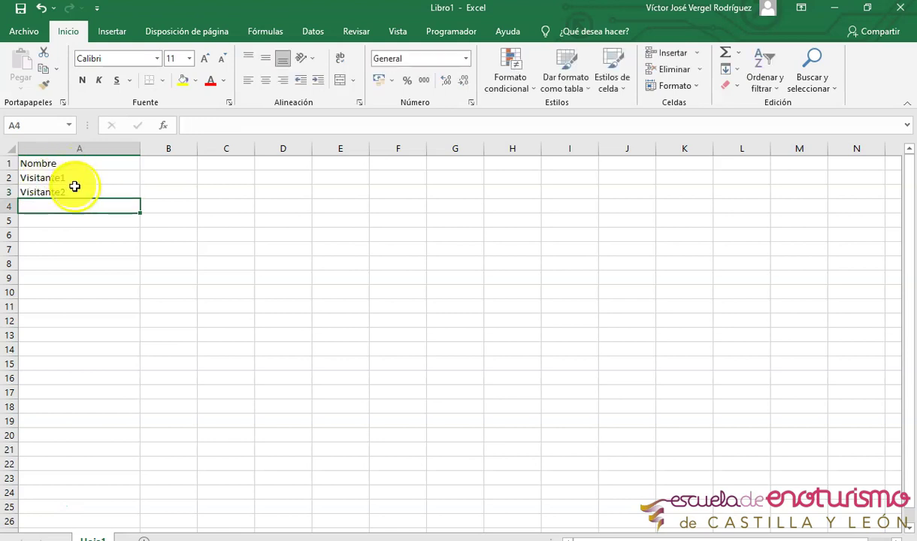
- Narrow column A and fill Visitante1–Visitante2 down to Visitante20 in row 21
drag(80, 178, 83, 190)
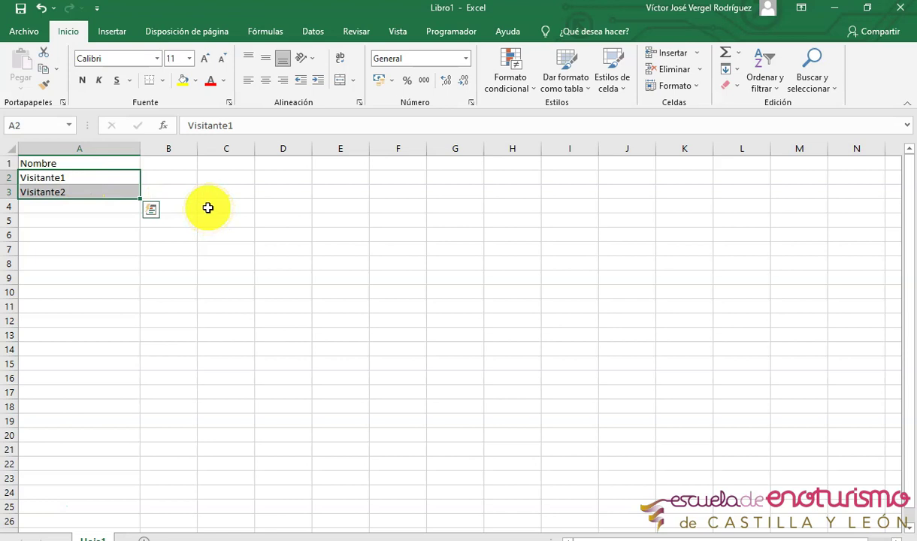
click(115, 178)
mouse_move(139, 145)
mouse_down()
mouse_move(67, 143)
mouse_move(113, 147)
mouse_up()
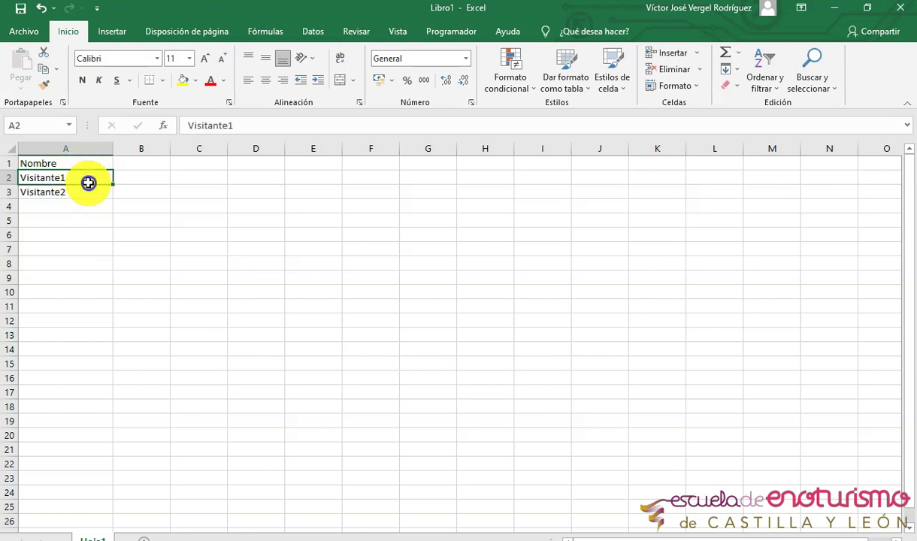
drag(82, 178, 89, 191)
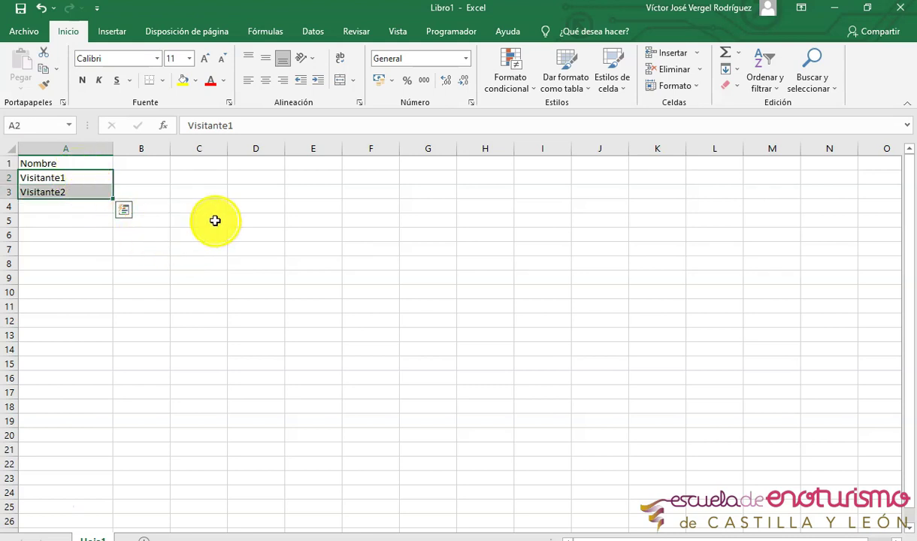
drag(99, 178, 96, 189)
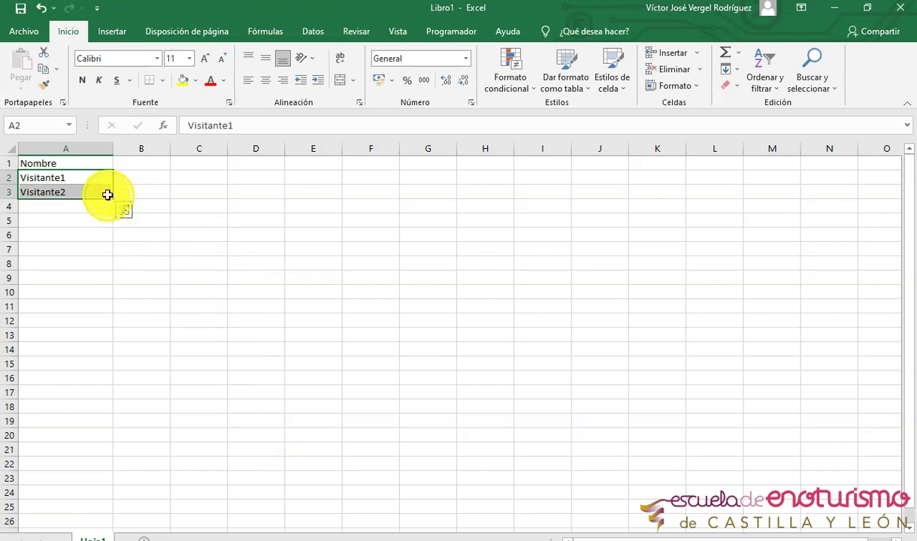
drag(113, 198, 89, 451)
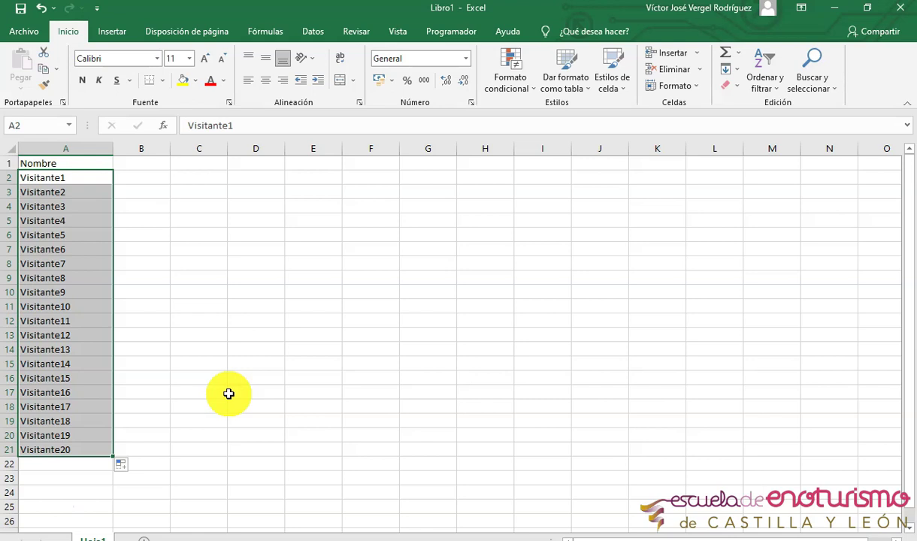
click(140, 164)
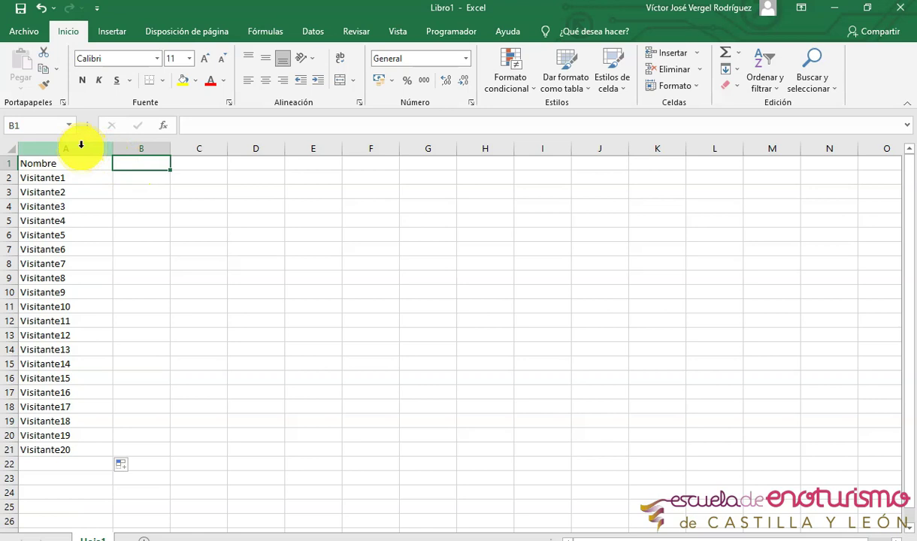
- Insert a blank column A before the visitor names
click(78, 144)
right_click(81, 149)
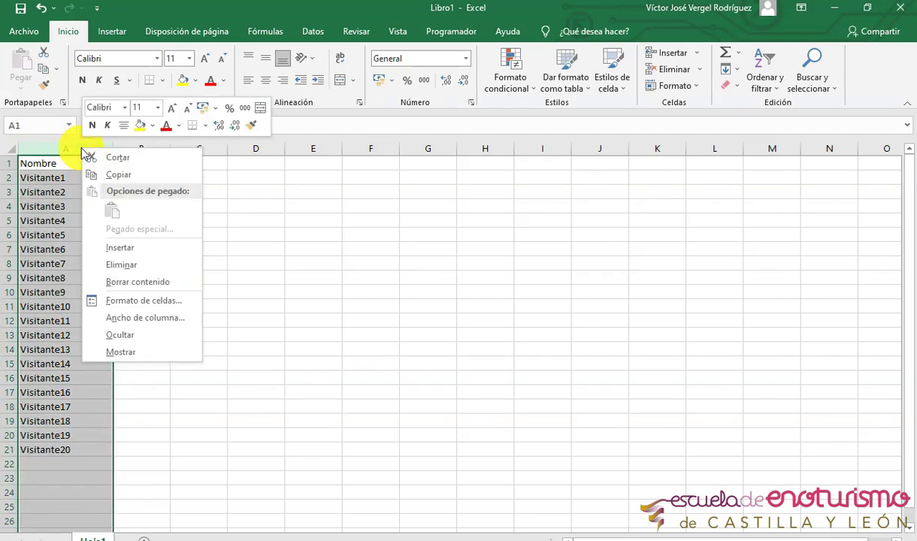
click(311, 245)
right_click(124, 149)
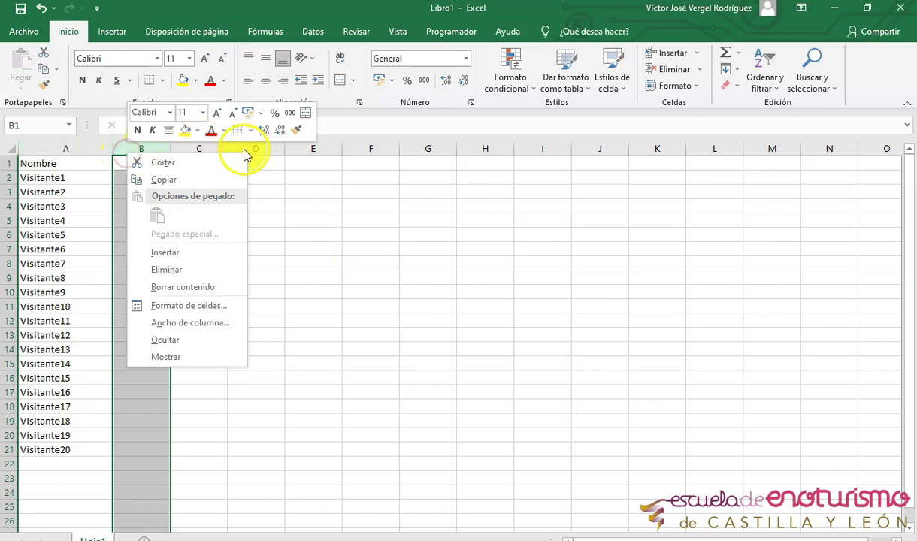
right_click(244, 150)
right_click(302, 149)
right_click(64, 150)
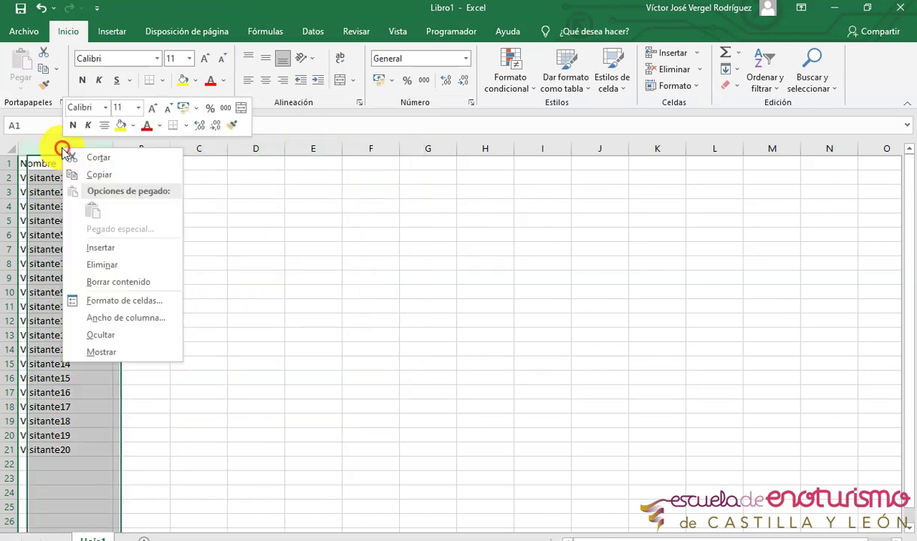
click(105, 247)
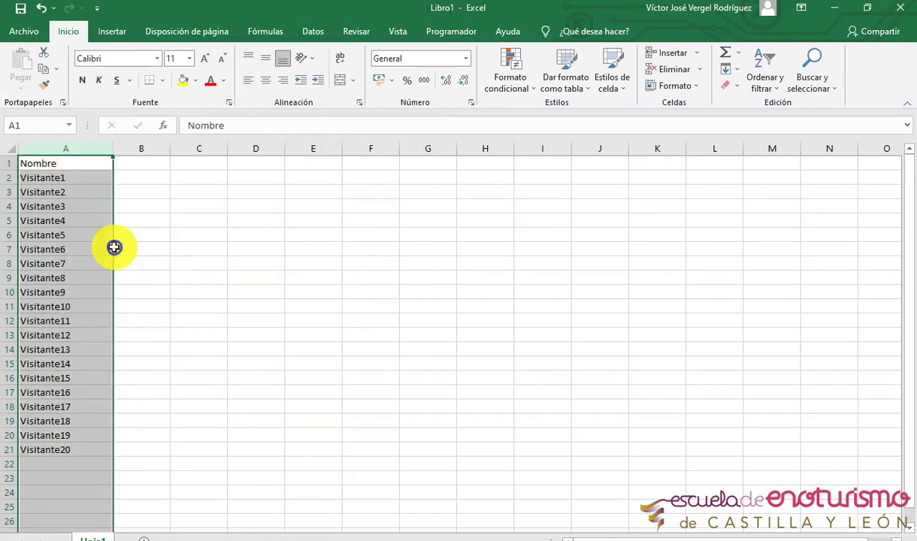
- Head column A with Identificador and autofit its width
click(59, 162)
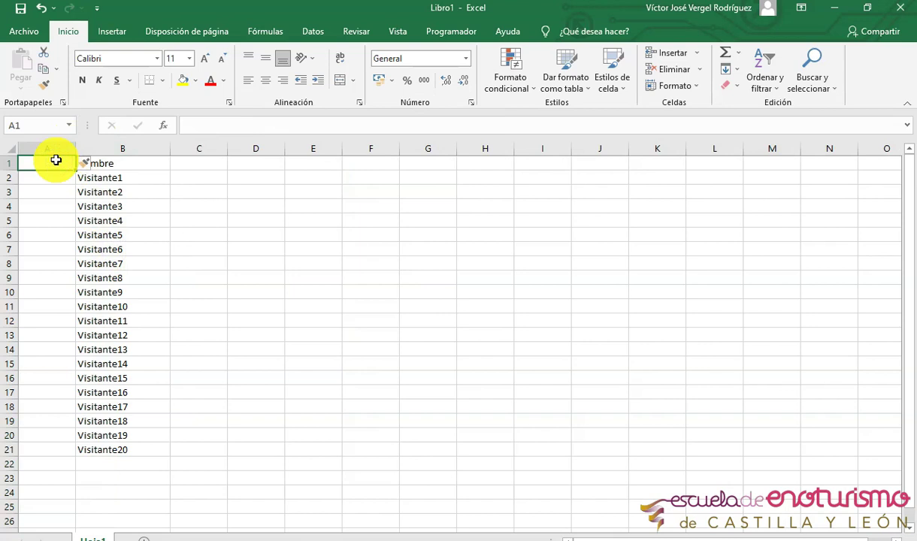
text(id)
key(Return)
click(56, 160)
text(Identificador)
key(Return)
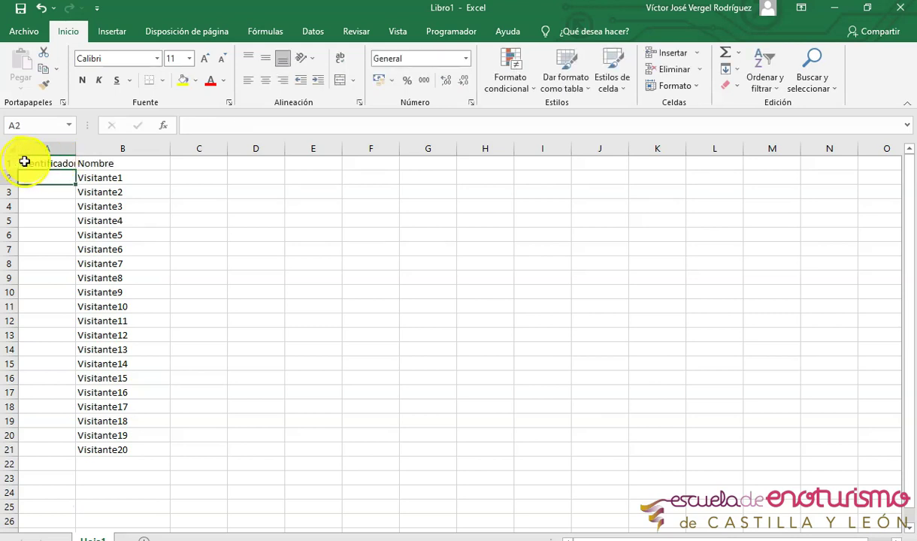
double_click(77, 148)
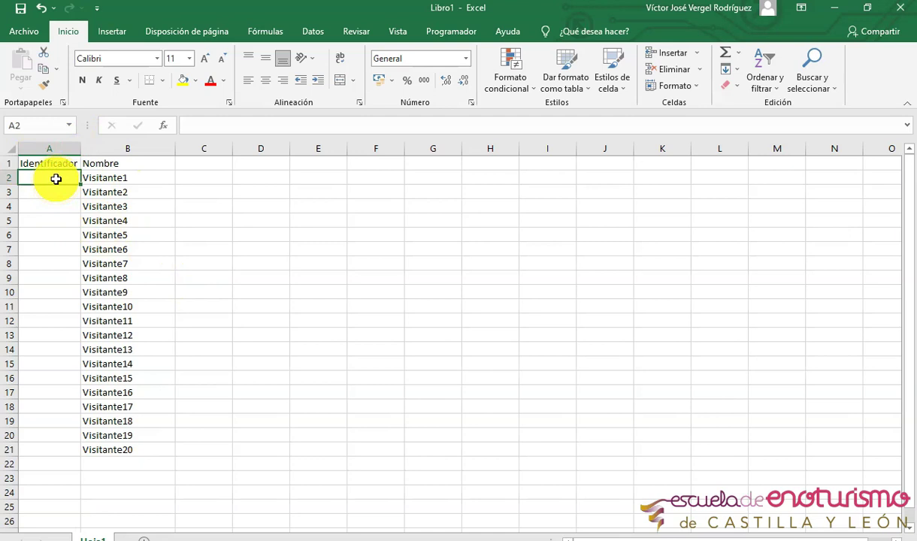
- Enter 1 and 2 in A2:A3 and fill the identifiers down to 20 in row 21
text(1)
key(Return)
text(2)
key(Return)
click(55, 179)
key(shift+Down)
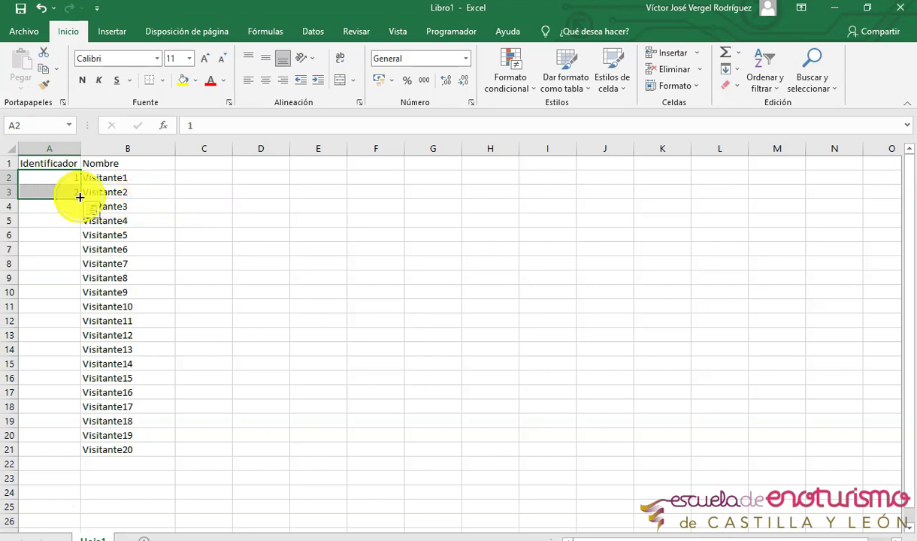
double_click(79, 201)
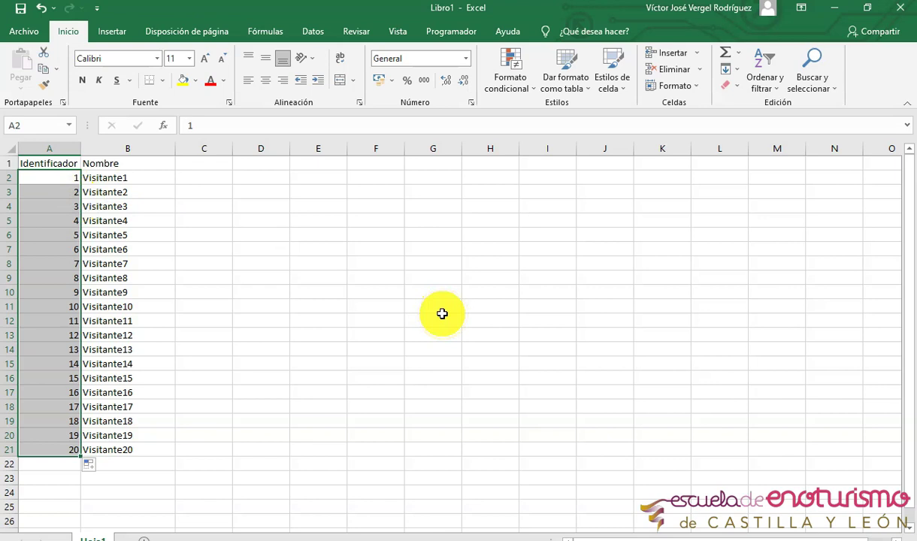
key(ctrl+z)
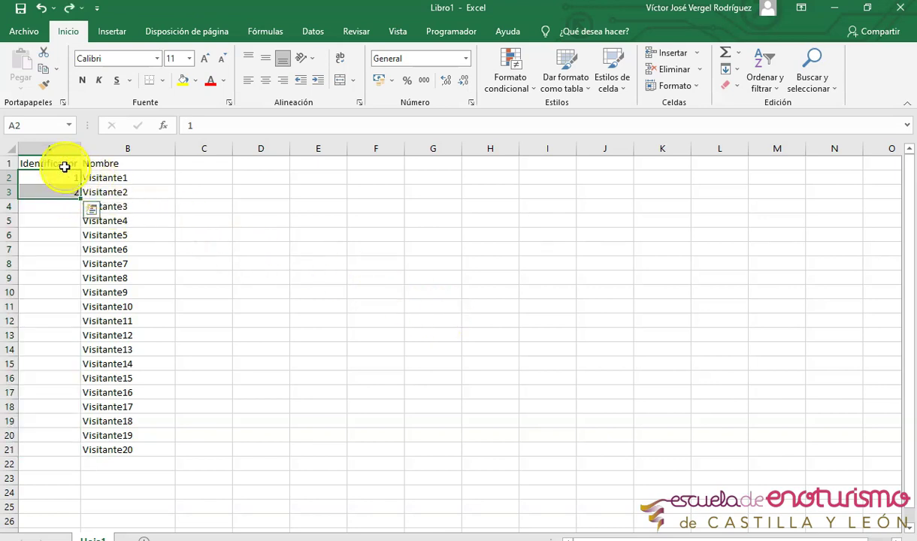
drag(61, 179, 66, 190)
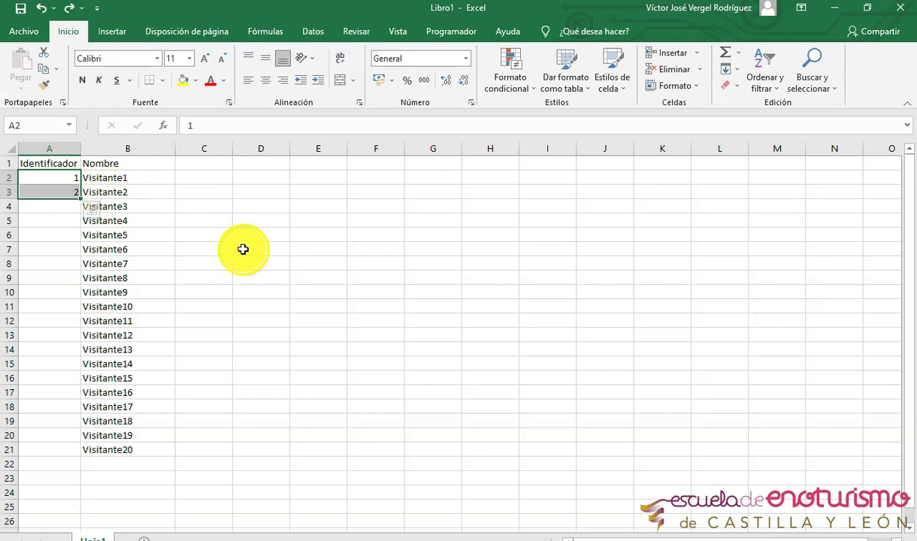
click(57, 176)
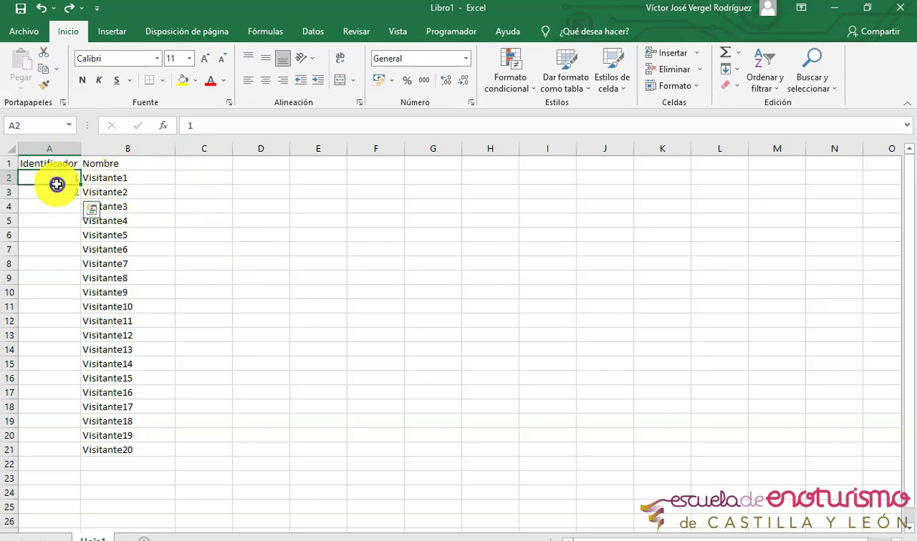
drag(57, 185, 62, 190)
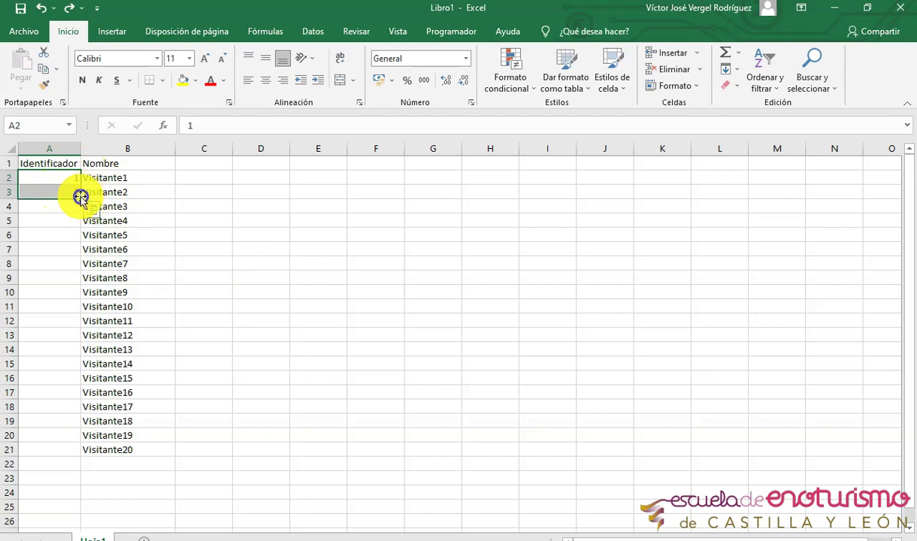
double_click(80, 197)
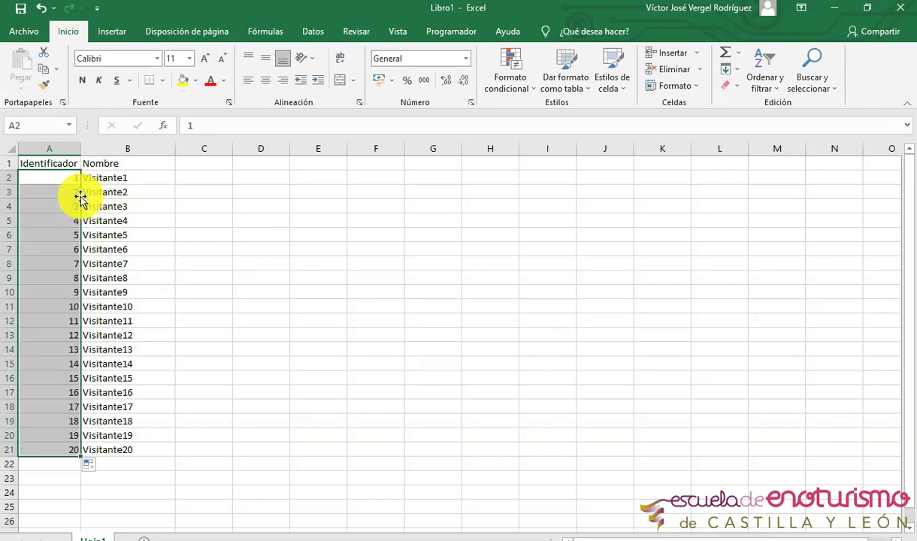
click(37, 511)
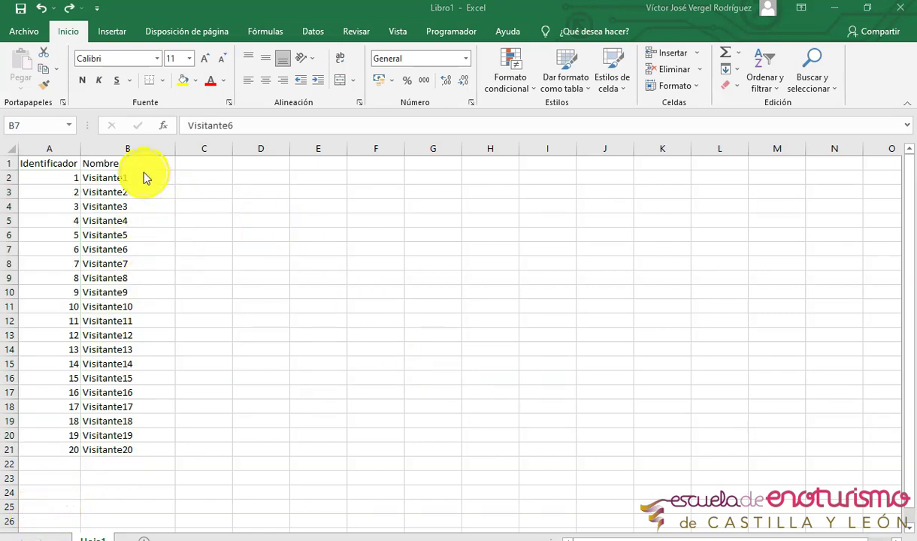
- Add the heading Ciudad in cell C1
click(214, 162)
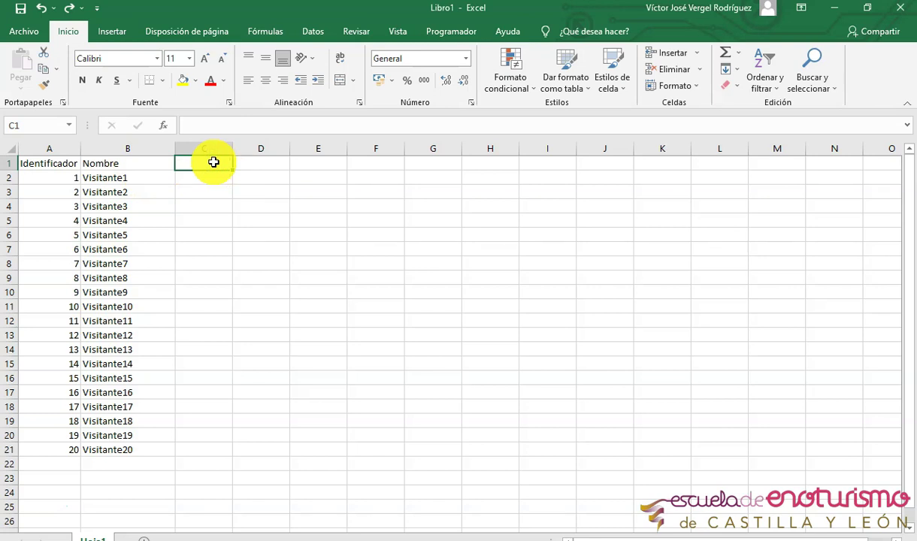
text(Ciudad)
key(Return)
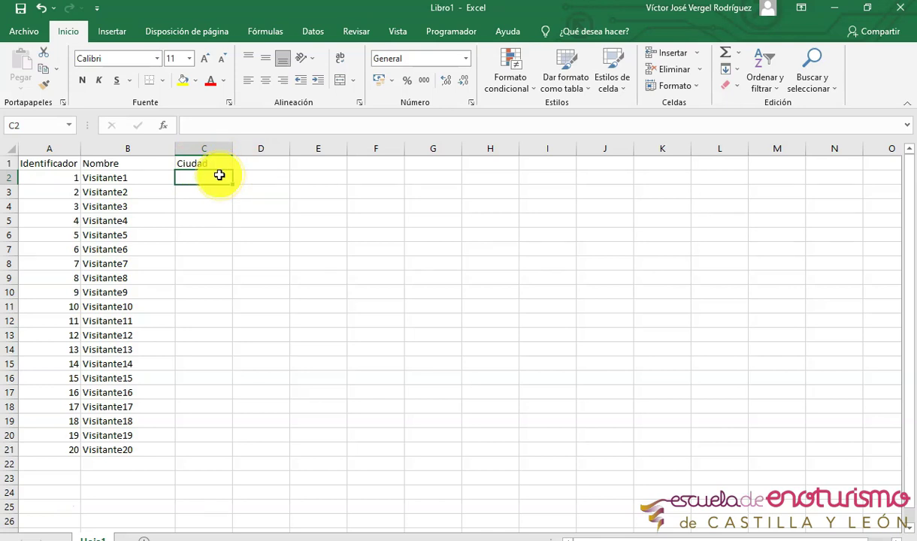
- Enter Valladolid, Zamora, Burgos, Palencia and Palencia in C2:C6 and select the city cells
text(Valladolid)
key(Return)
text(Zamora)
key(Return)
text(Burgos)
key(Return)
text(Palencia)
key(Return)
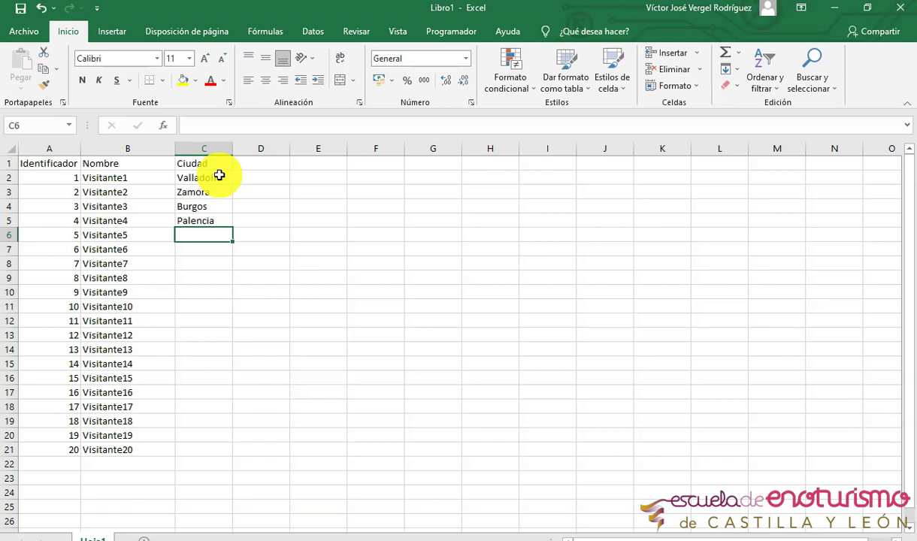
text(Palencia)
key(Return)
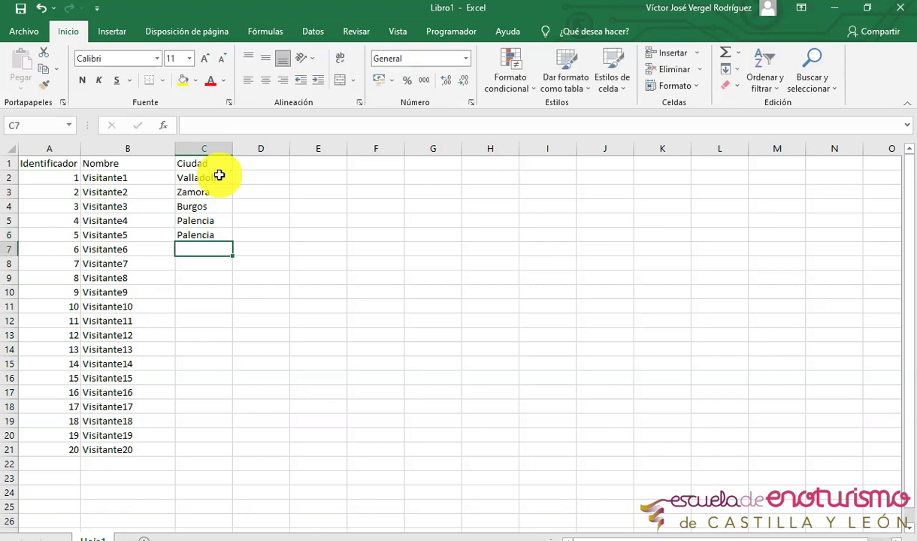
key(Up)
key(shift+Up)
key(shift+Up)
key(shift+Up)
key(shift+Up)
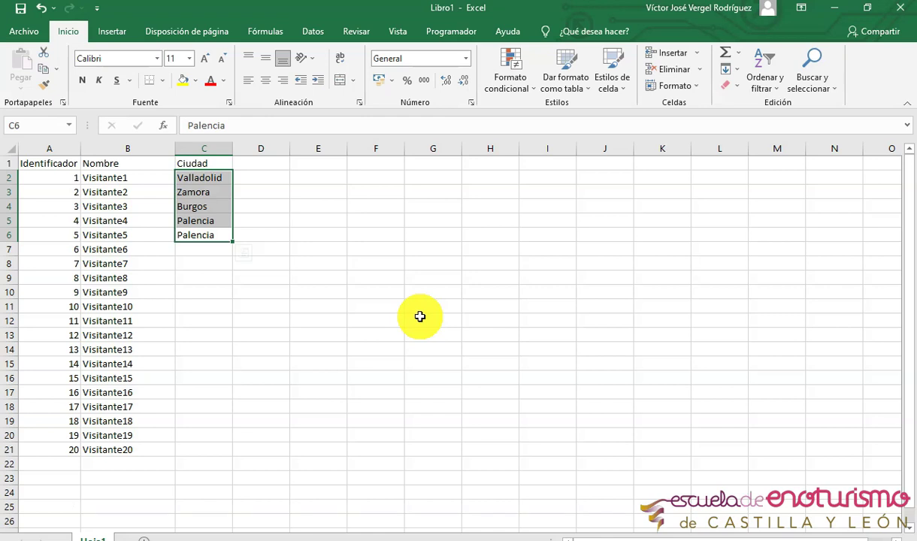
- Copy the cities in C2:C6 and paste them into C7:C11
right_click(212, 224)
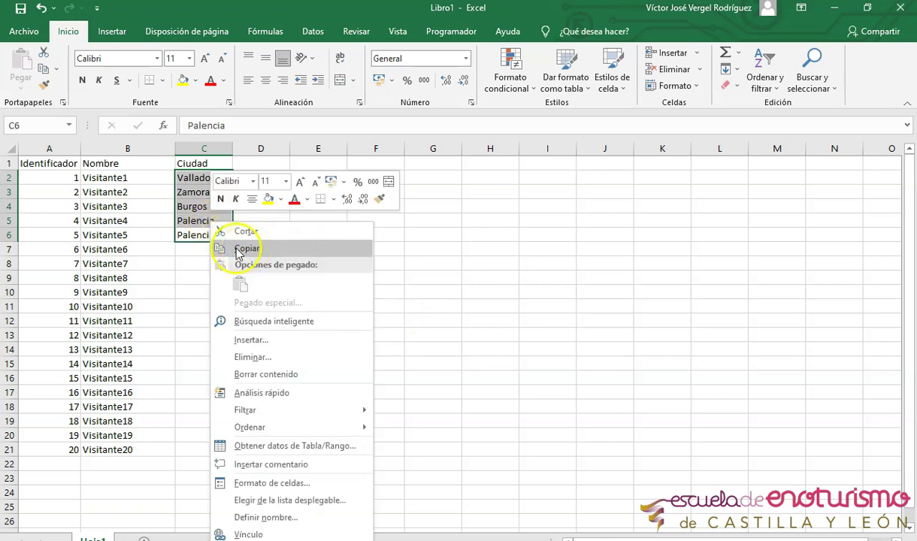
right_click(200, 209)
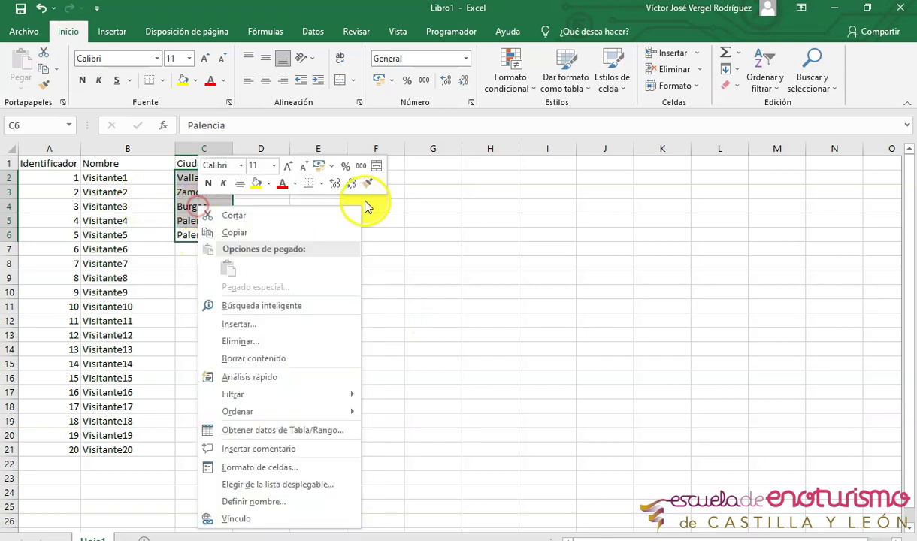
click(242, 232)
right_click(214, 245)
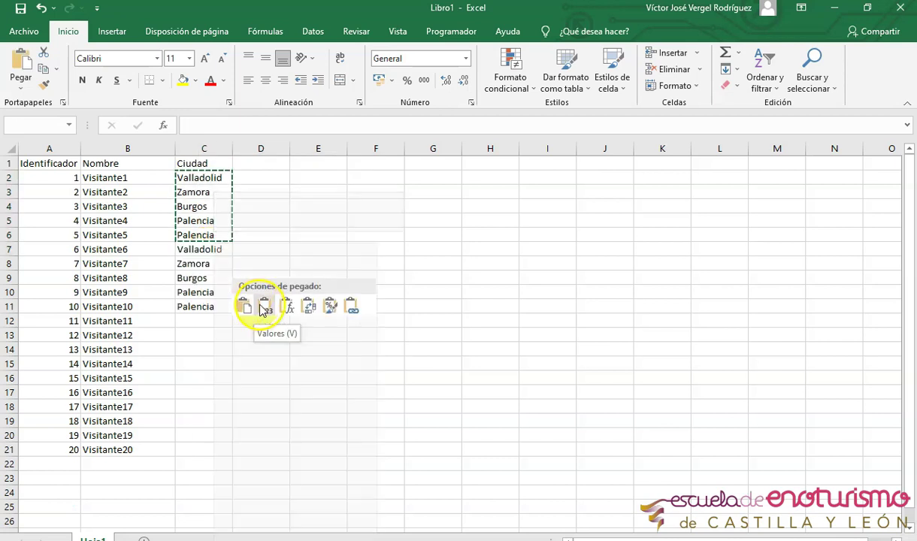
click(242, 305)
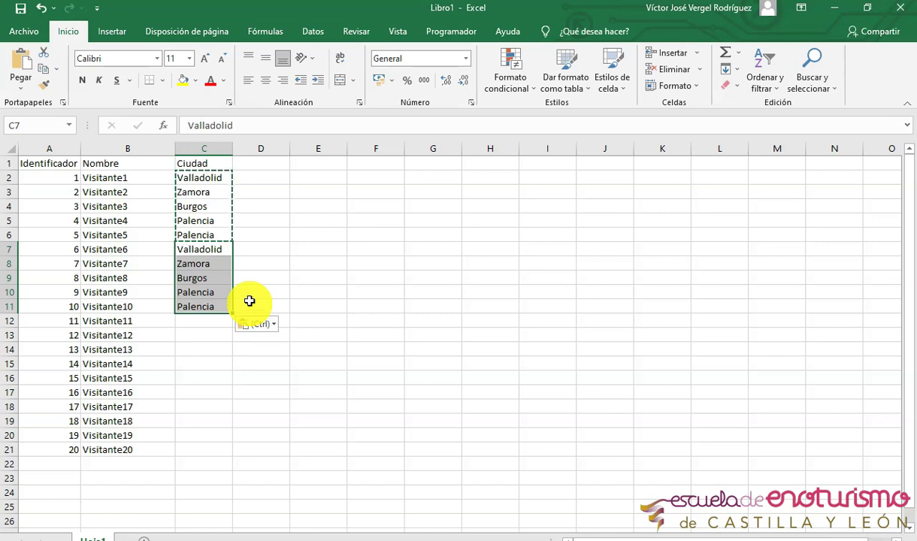
- Copy the cities in C4:C10 and paste them into C12:C18
drag(209, 204, 211, 291)
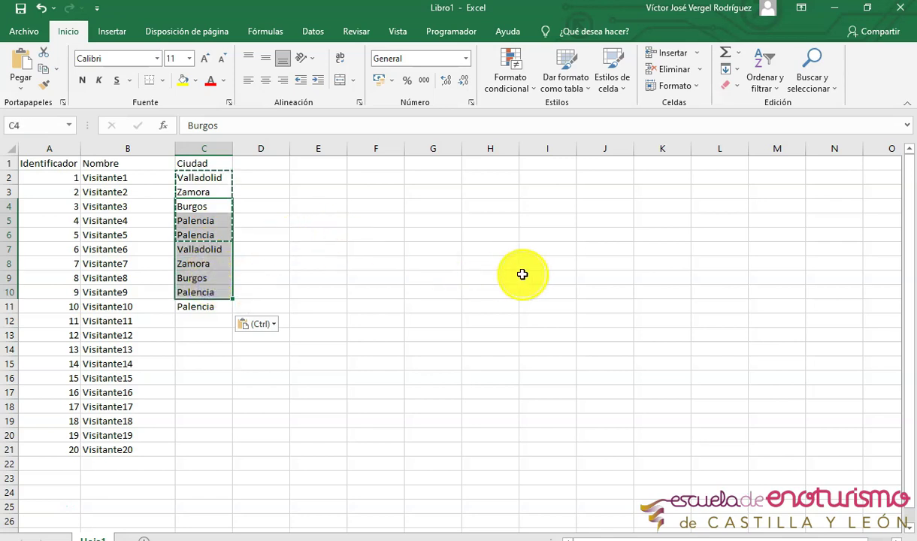
right_click(220, 248)
click(252, 271)
right_click(205, 320)
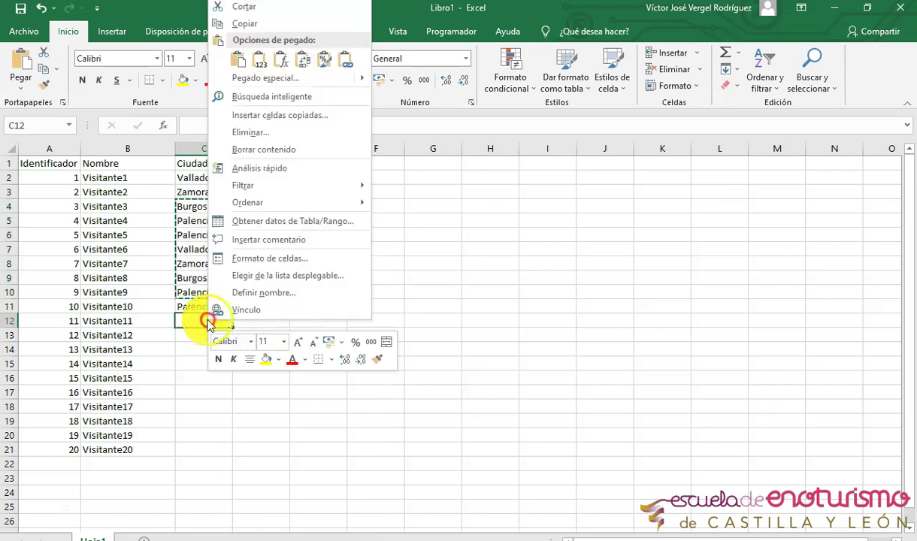
click(236, 62)
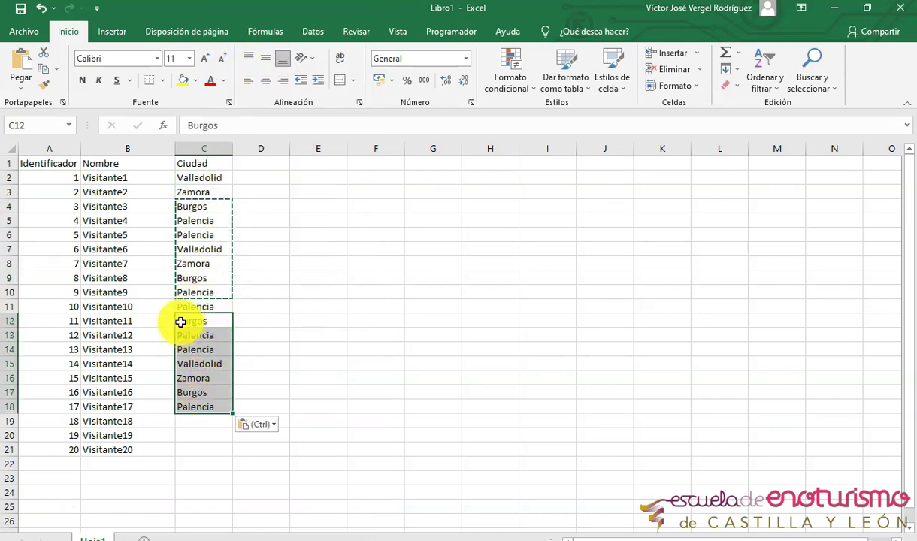
- Enter Madrid in C19, C20 and C21
click(203, 422)
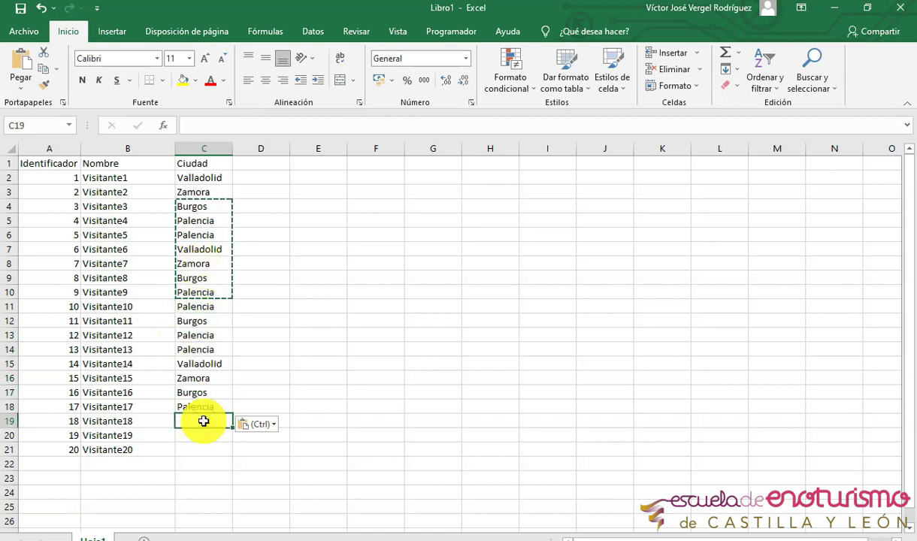
text(Madrid)
key(Return)
text(M)
key(Return)
text(M)
key(Return)
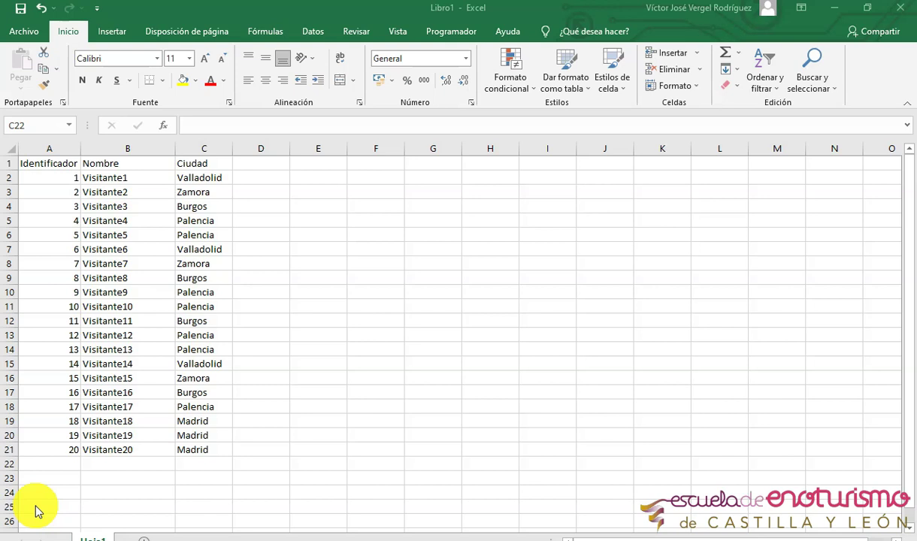
- Select a cell inside the visitor table and open the Datos ribbon tab
click(104, 276)
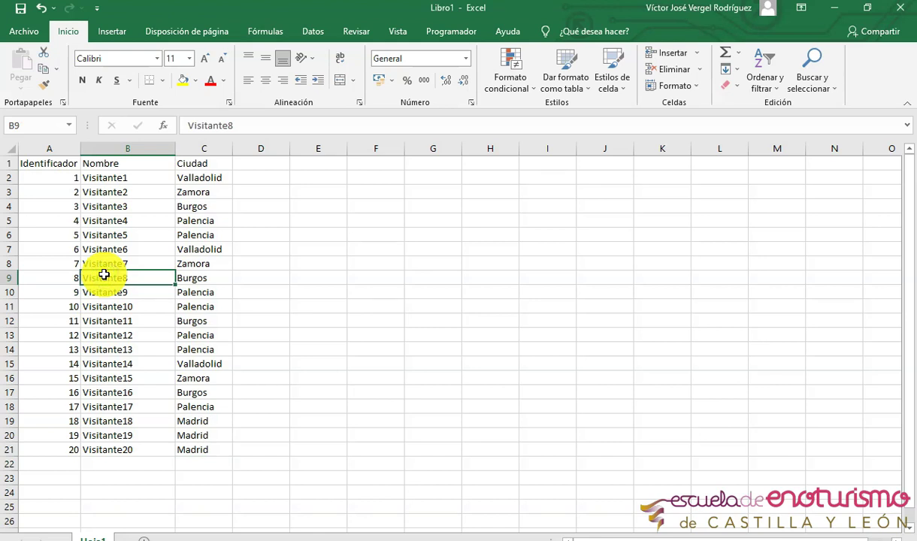
click(477, 236)
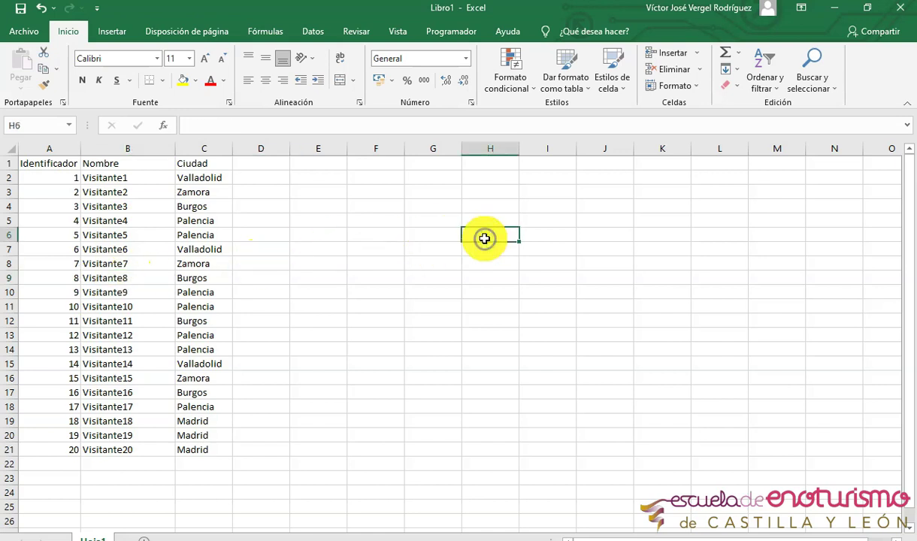
click(160, 220)
click(190, 194)
click(45, 167)
click(74, 249)
click(140, 392)
click(28, 391)
click(87, 279)
click(188, 193)
click(95, 182)
click(78, 255)
click(121, 279)
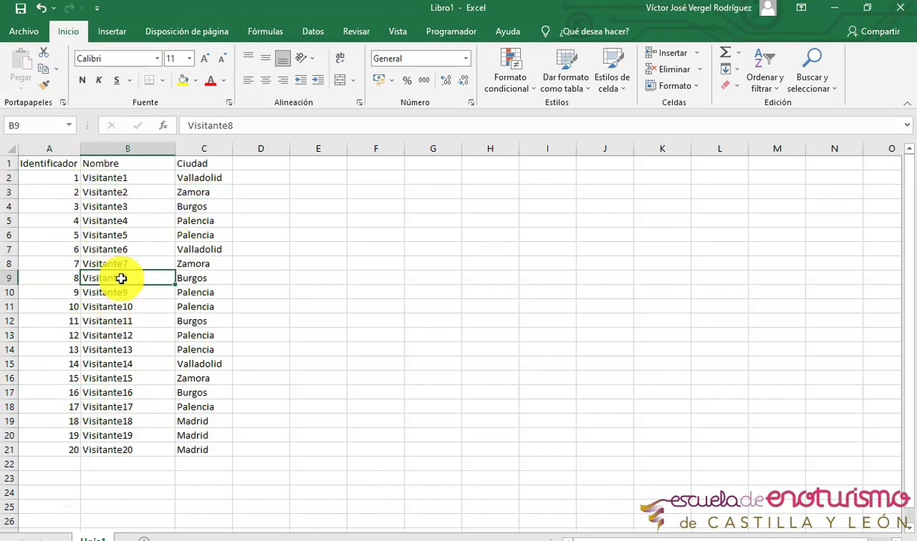
click(320, 36)
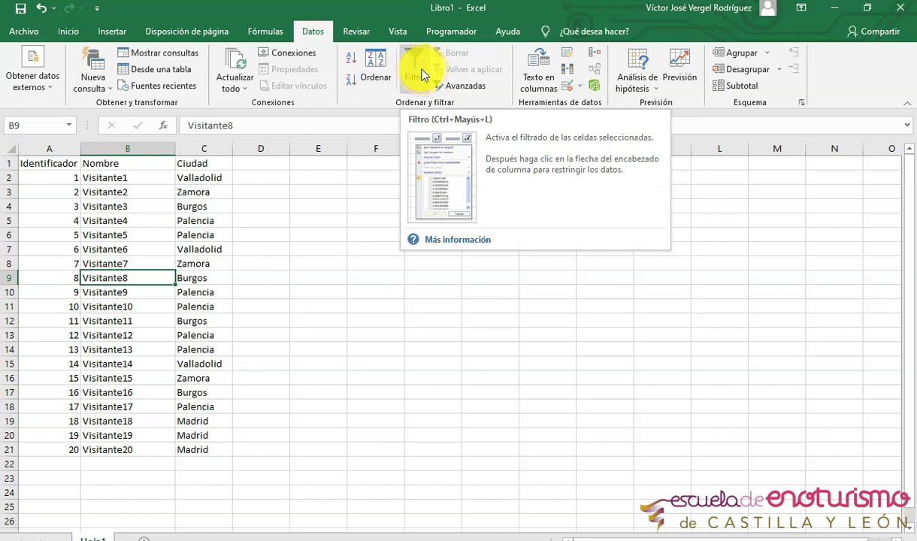
- Turn on Filtro and filter the Ciudad column to show only Palencia
click(419, 72)
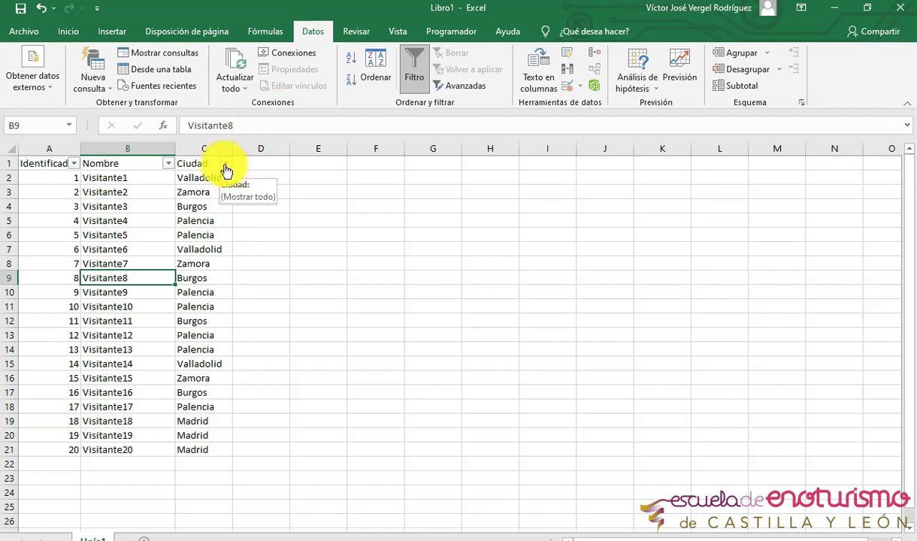
click(225, 165)
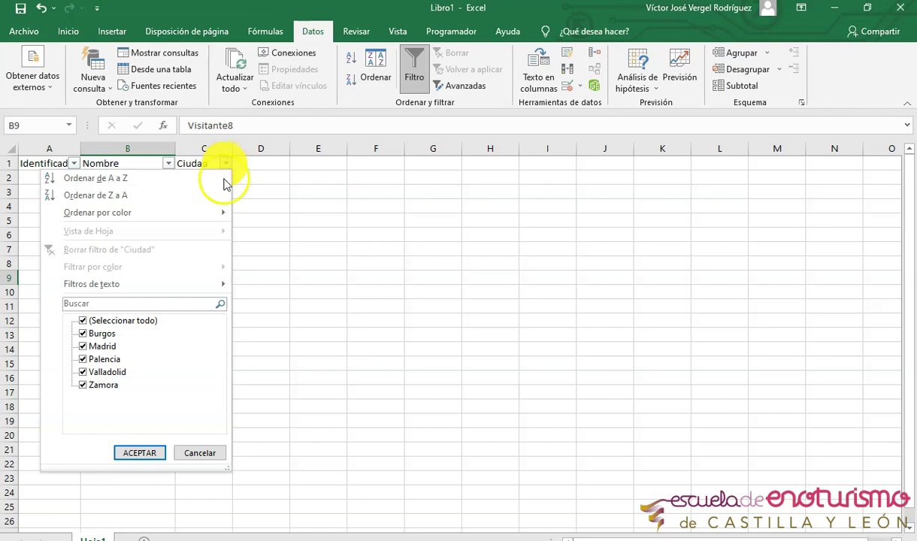
click(82, 321)
click(83, 359)
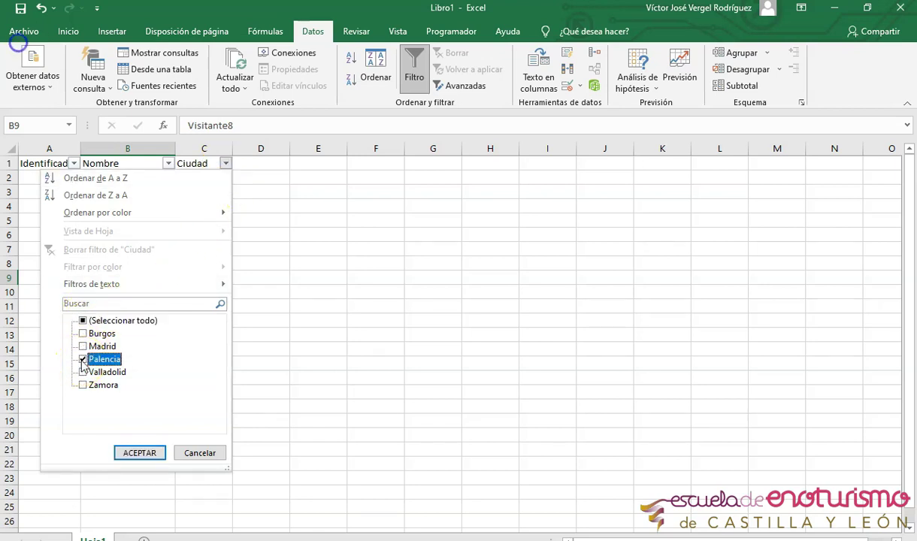
click(145, 453)
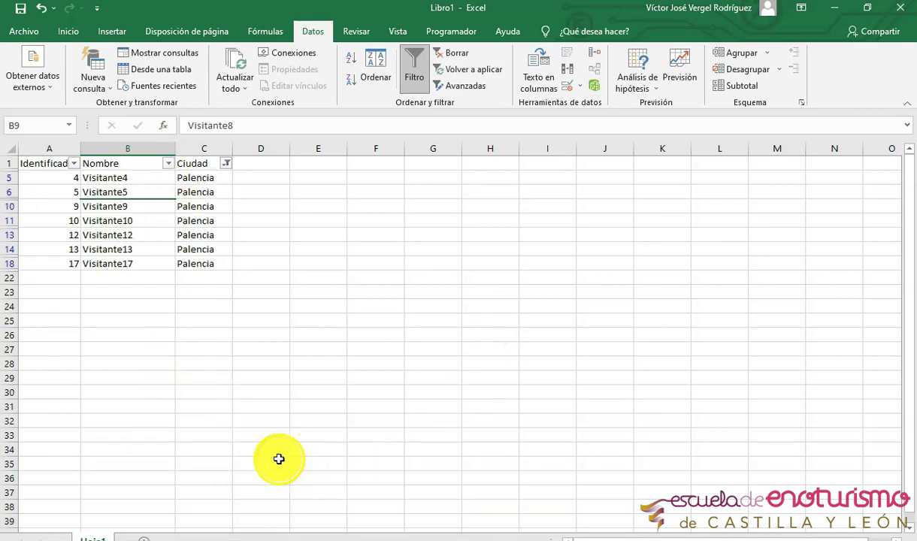
click(38, 517)
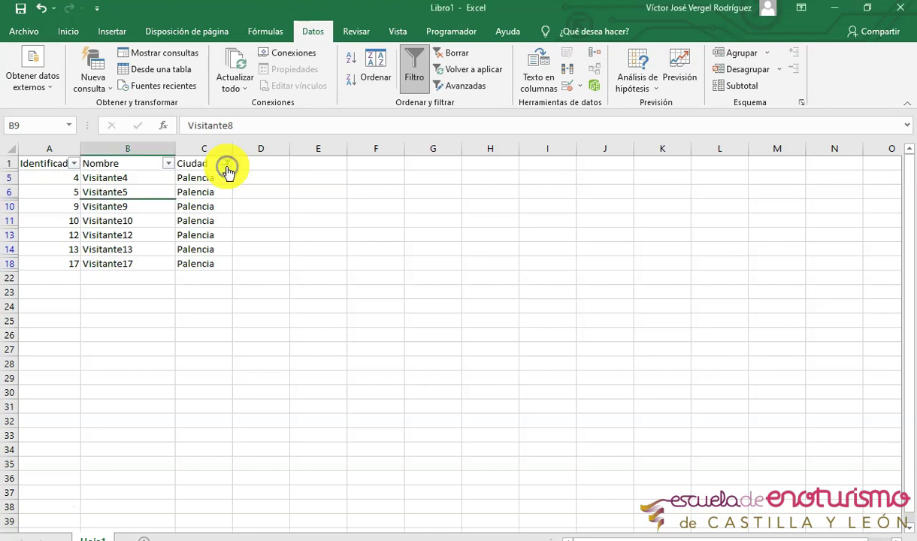
- Add Valladolid to the Ciudad filter alongside Palencia, then select cell C6
click(226, 163)
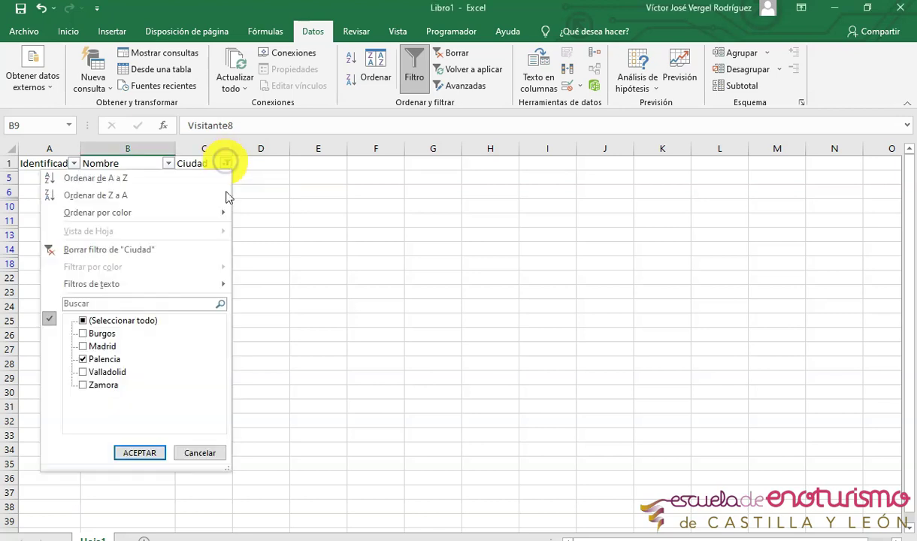
click(83, 372)
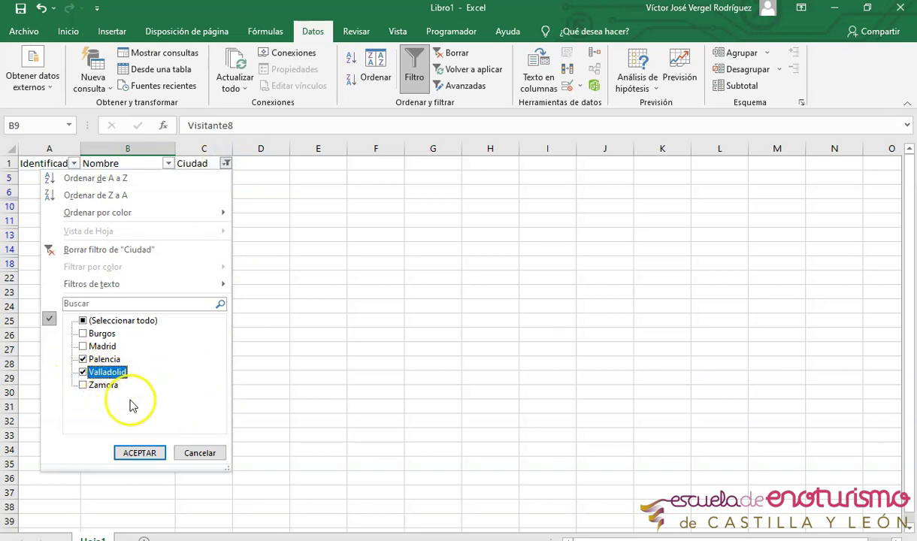
click(135, 453)
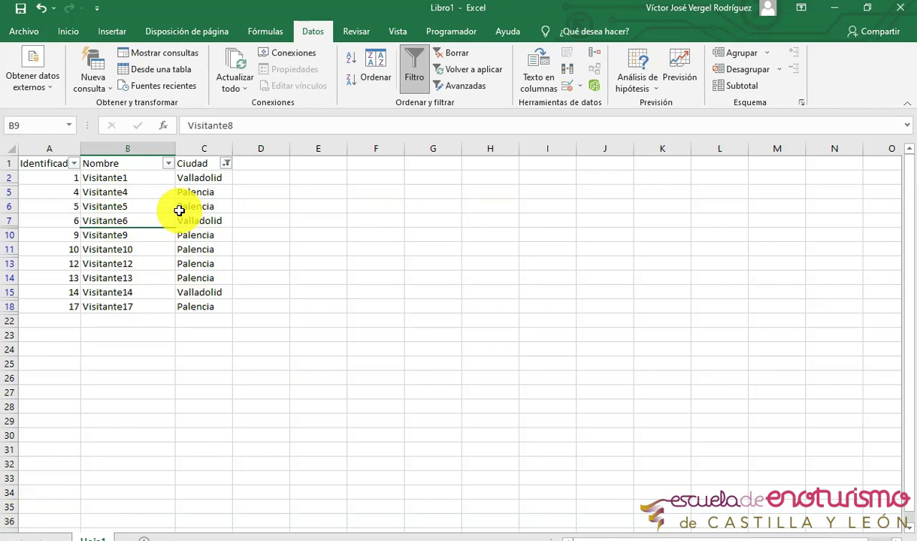
click(179, 210)
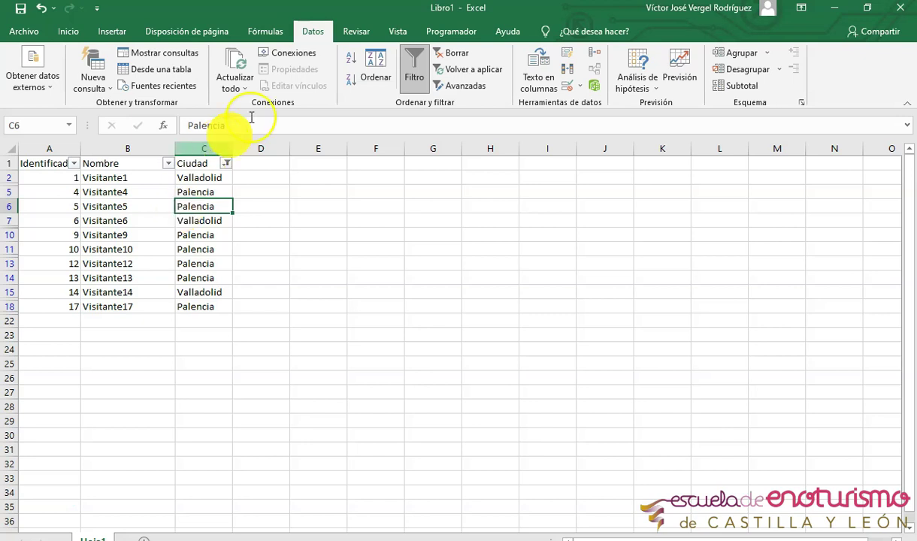
click(419, 79)
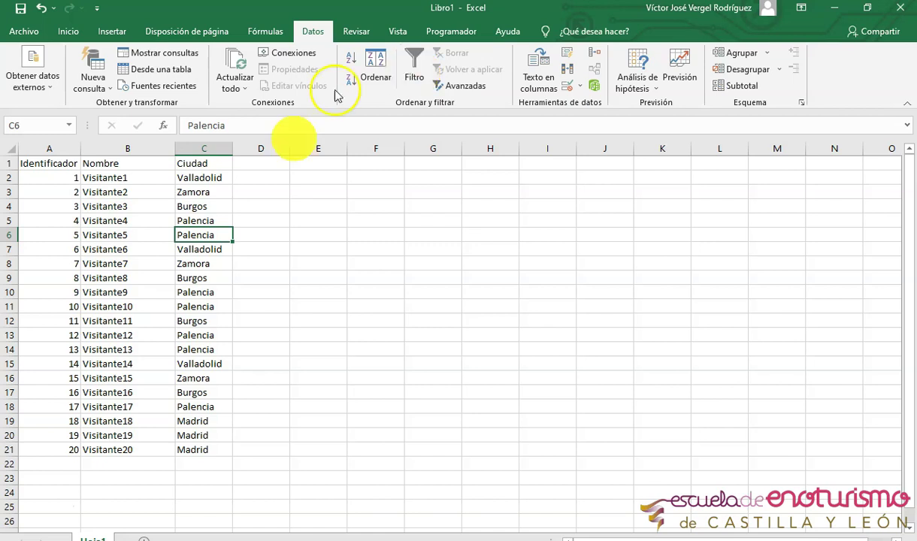
click(31, 514)
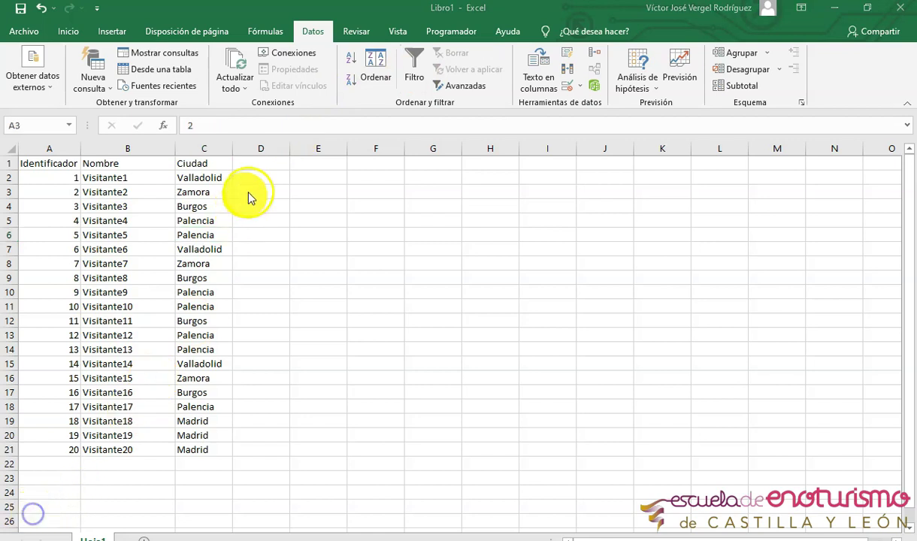
click(269, 160)
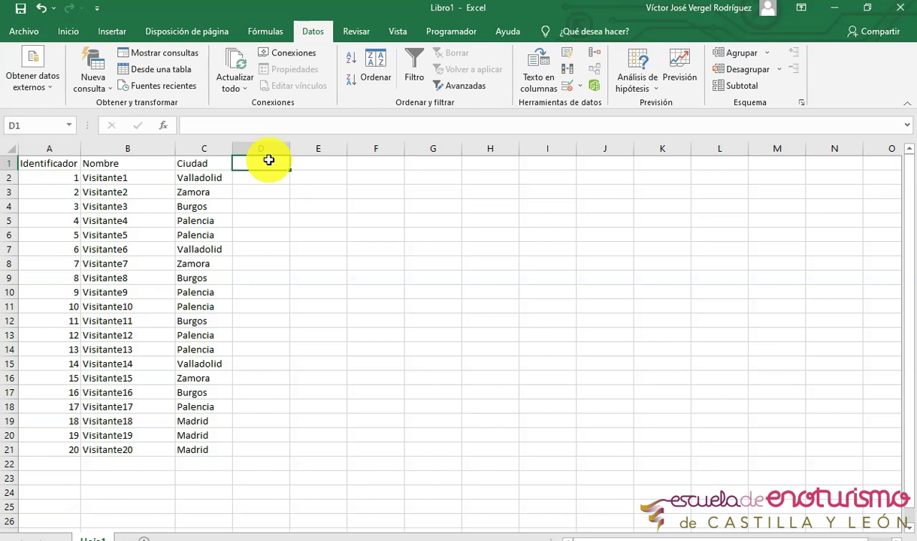
- Enter the heading 'Personas' in D1, correcting a typo
text(Personas)
key(BackSpace)
key(BackSpace)
key(BackSpace)
text(sonas)
key(Return)
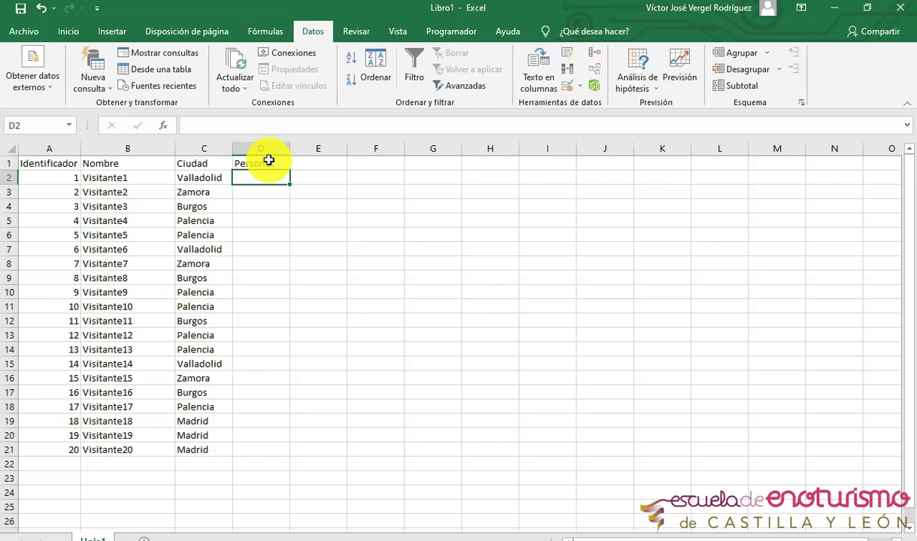
- Fill D2:D11 with the counts 2, 3, 1, 2, 3, 6, 4, 2, 10, 9
text(2)
key(Return)
text(3)
key(Return)
text(1)
key(Return)
text(2)
key(Return)
text(3)
key(Return)
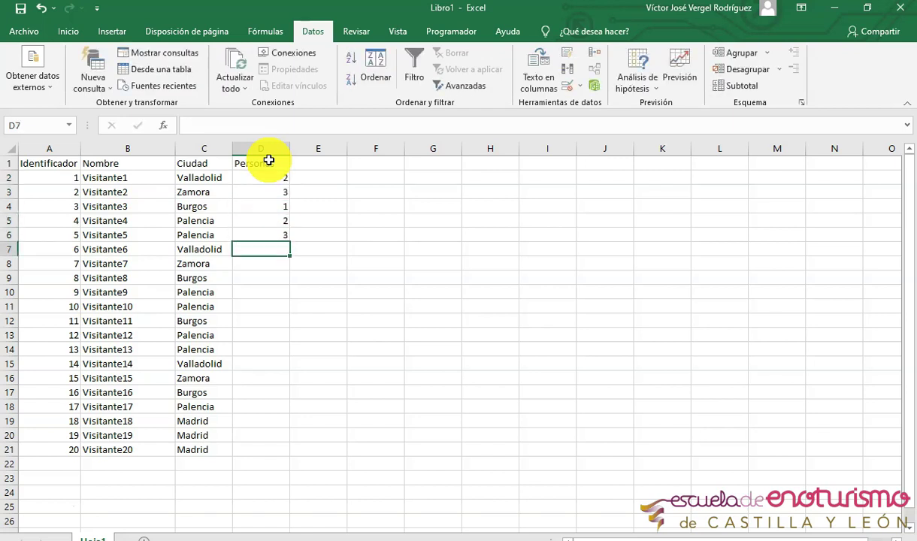
text(6)
key(Return)
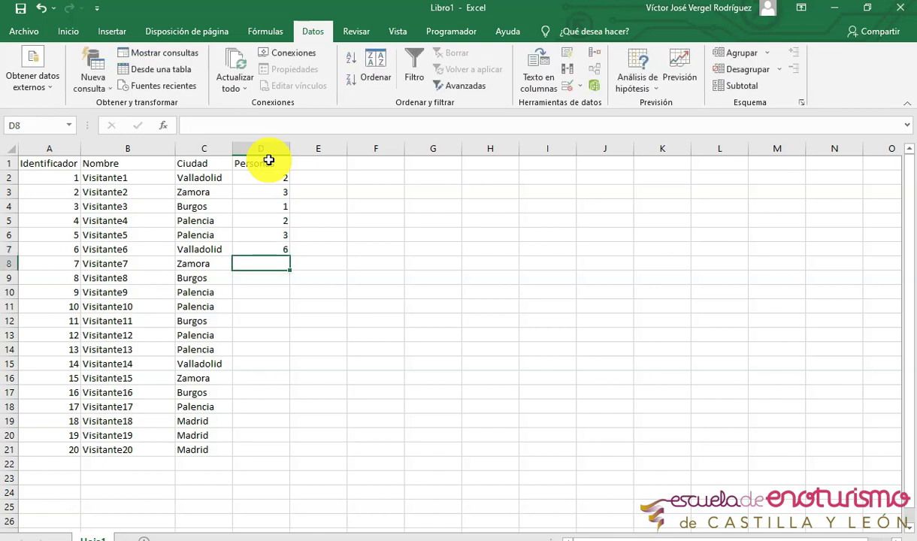
text(4)
key(Return)
text(2)
key(Return)
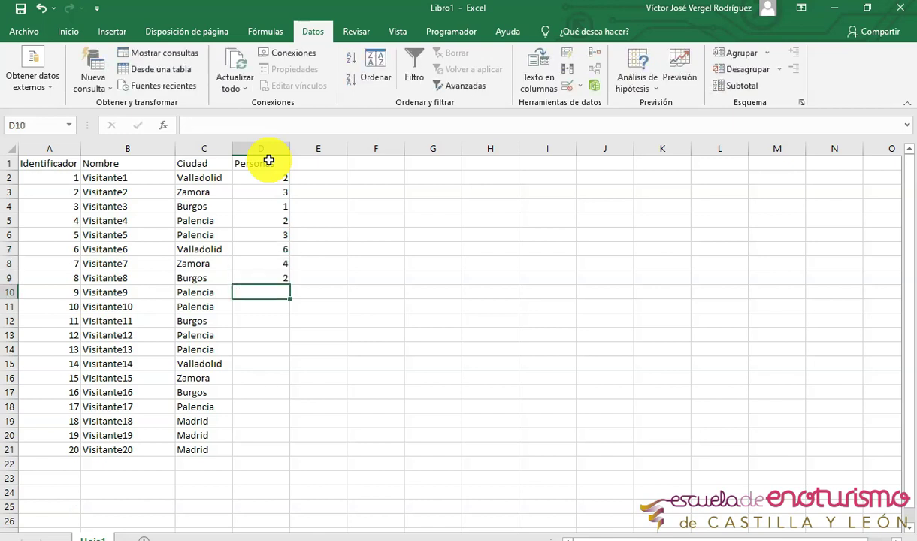
text(10)
key(Return)
text(9)
key(Return)
- Fill D12:D21 with the remaining counts (8, 6, 4, 5, 2, 3, 5, 1…), ending in D21
text(8)
key(Return)
text(6)
key(Return)
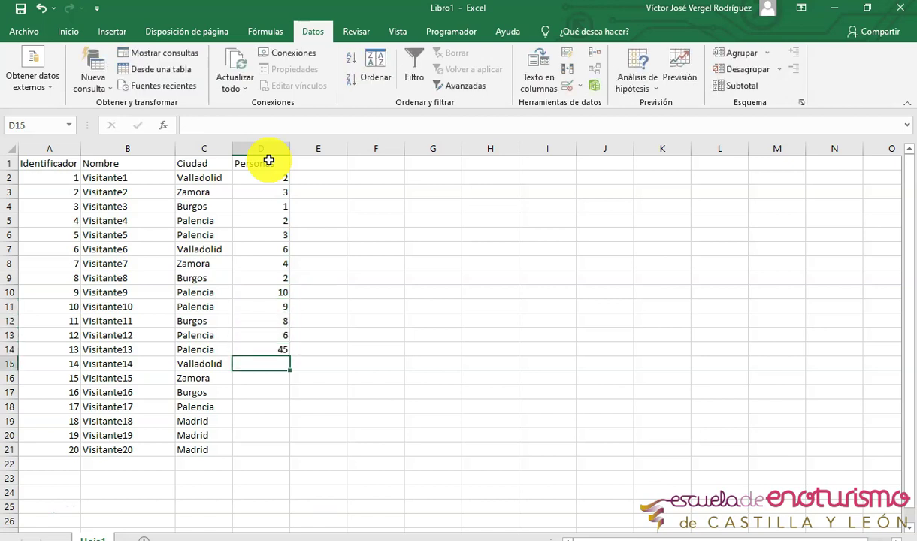
text(4)
key(Return)
text(5)
key(Return)
text(2)
key(Return)
text(3)
key(Return)
text(5)
key(Return)
text(1)
key(Return)
text(2)
key(ctrl+Return)
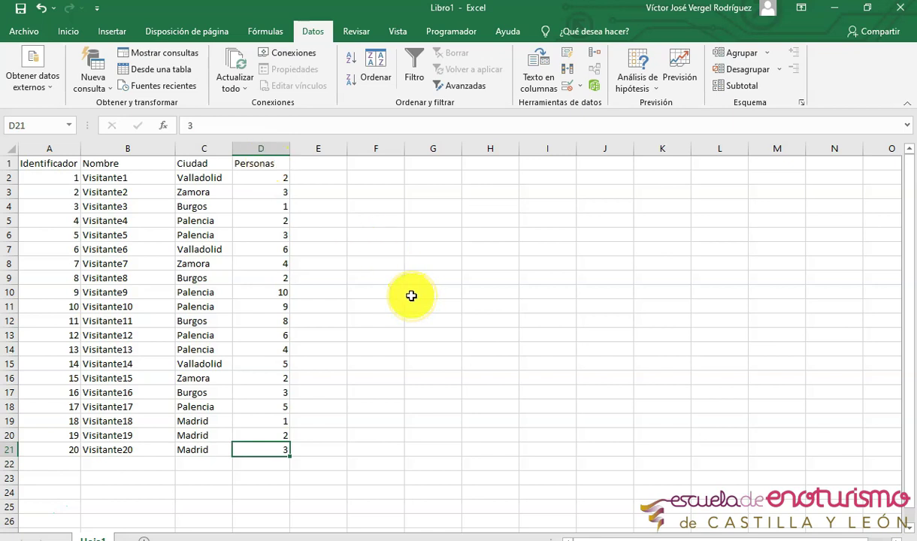
- Autofit the Personas column (D) to its contents
double_click(290, 148)
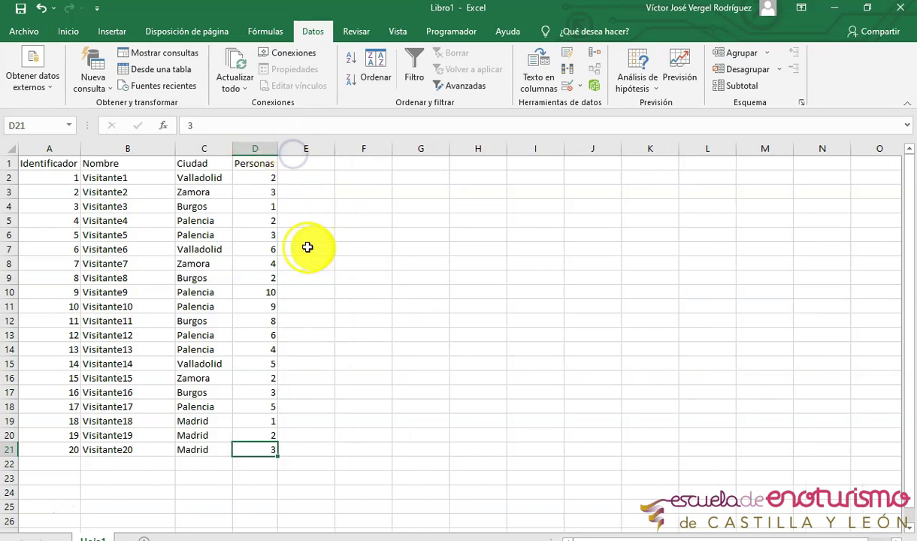
click(265, 179)
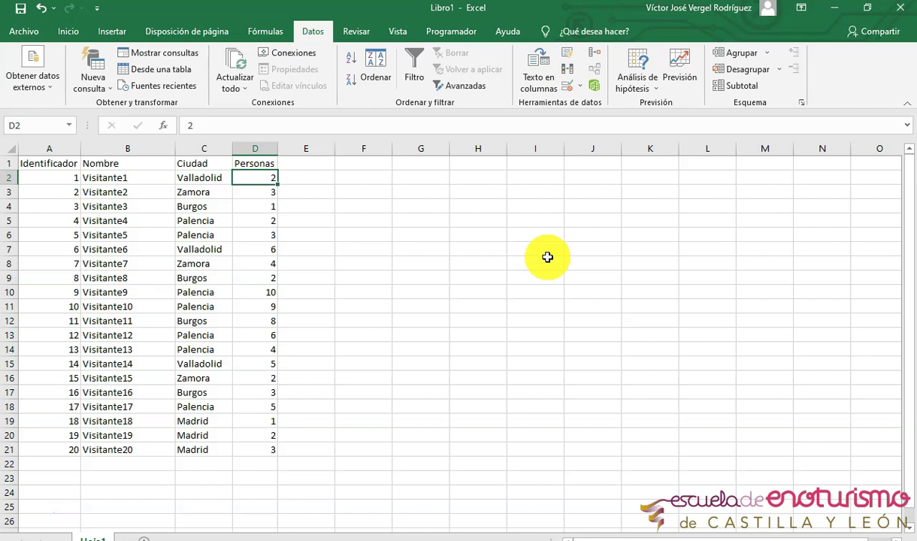
click(213, 191)
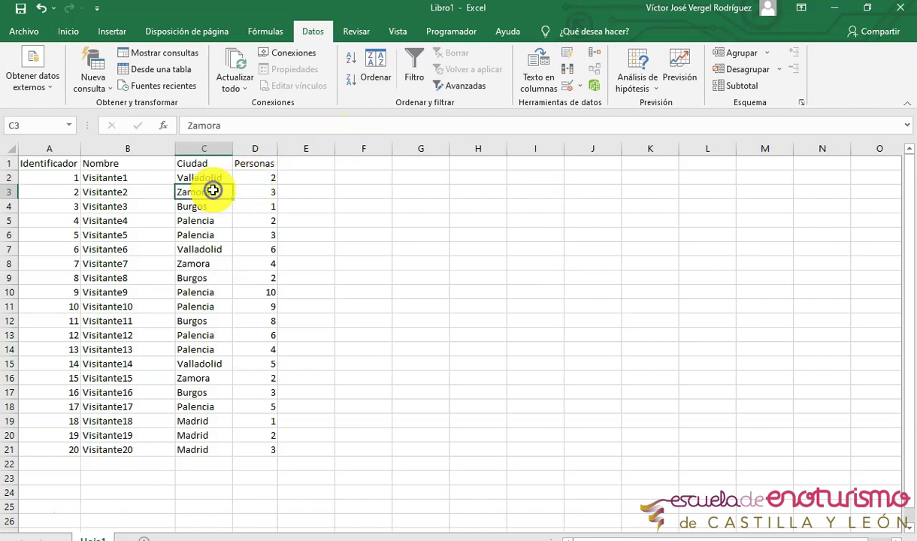
click(186, 235)
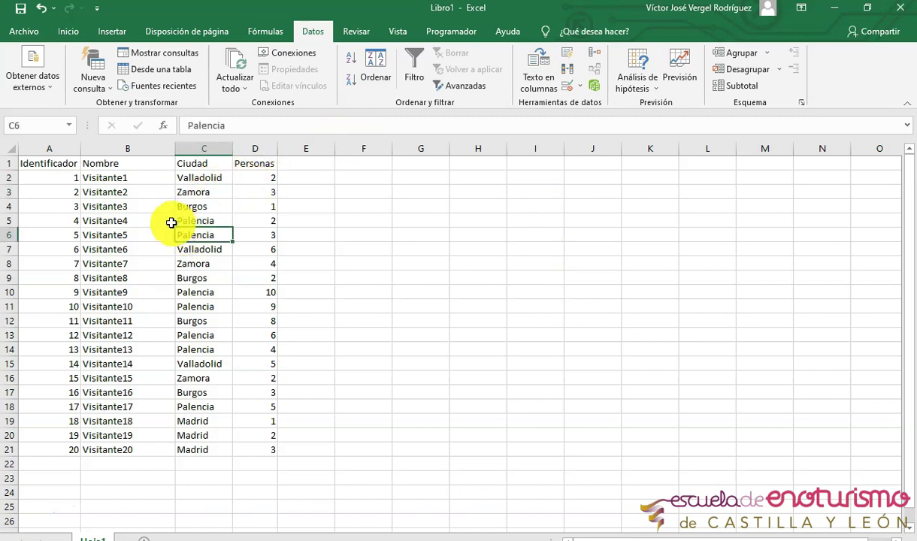
click(127, 218)
- Autofit the Nombre column (B) and turn on Datos > Filtro for the headers
double_click(176, 148)
click(124, 263)
click(166, 253)
click(127, 322)
click(182, 323)
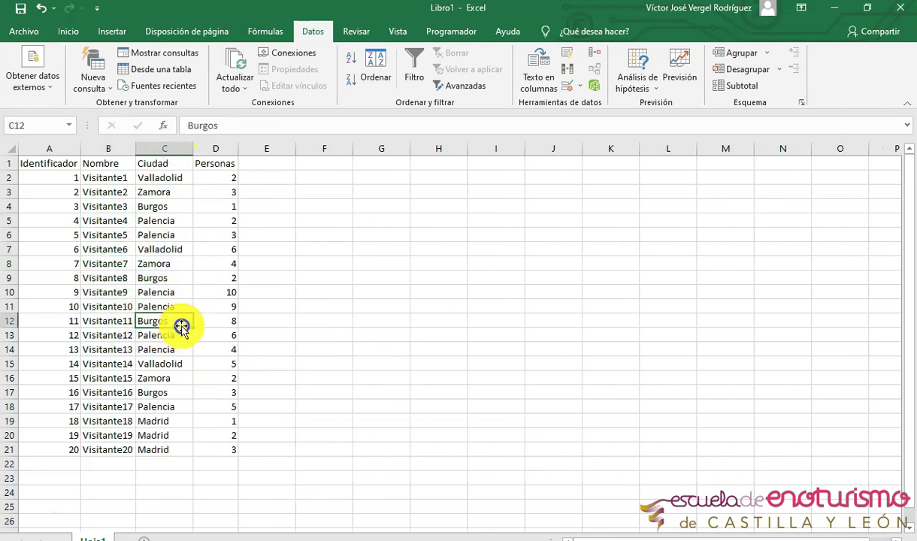
click(110, 237)
click(164, 235)
click(104, 261)
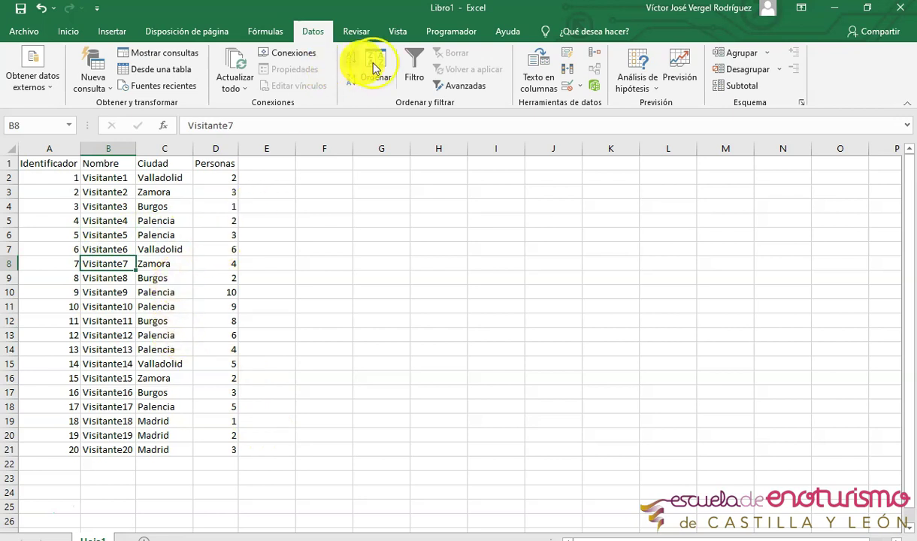
click(415, 62)
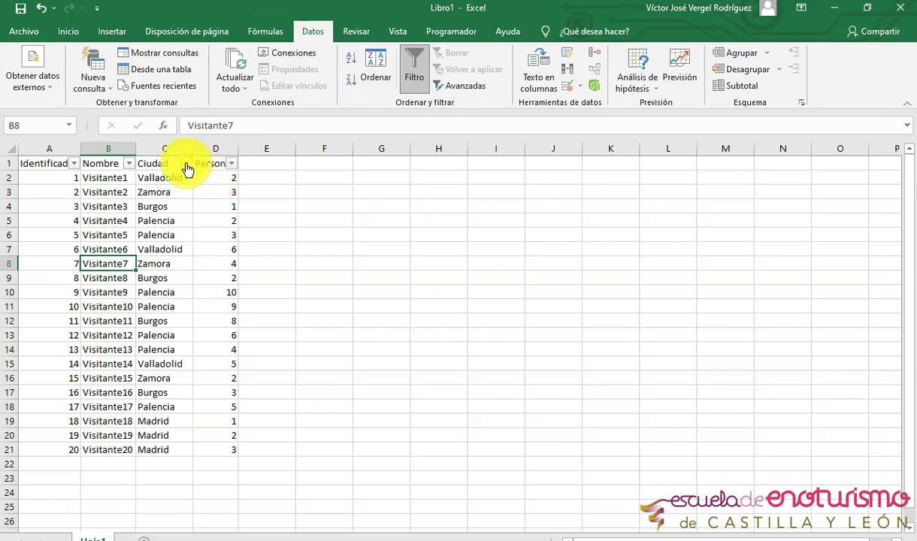
- Filter the Ciudad column so only Palencia rows are shown
click(183, 165)
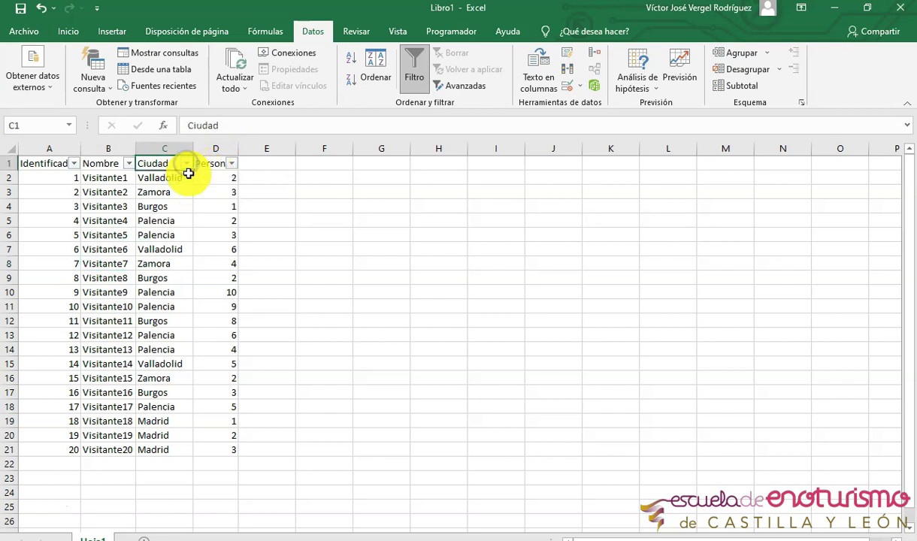
click(186, 164)
click(43, 320)
click(43, 360)
click(100, 454)
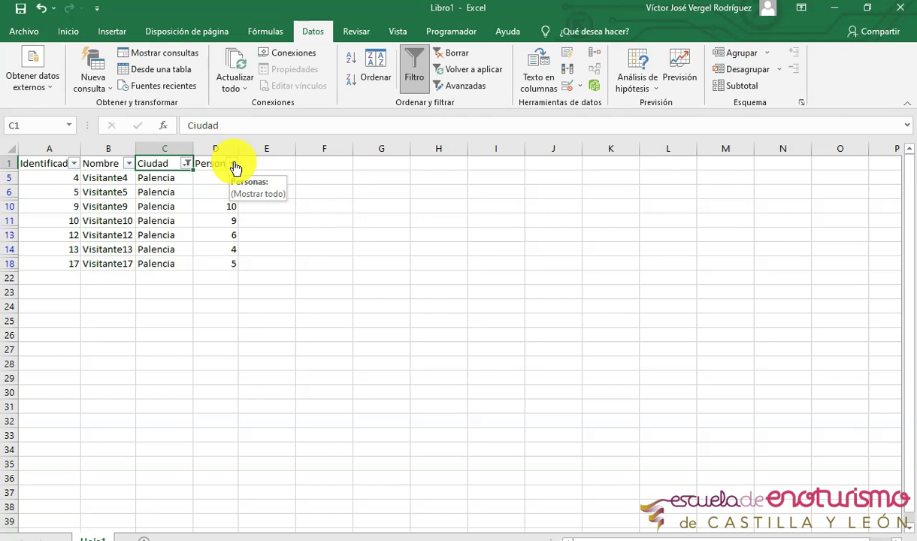
click(236, 166)
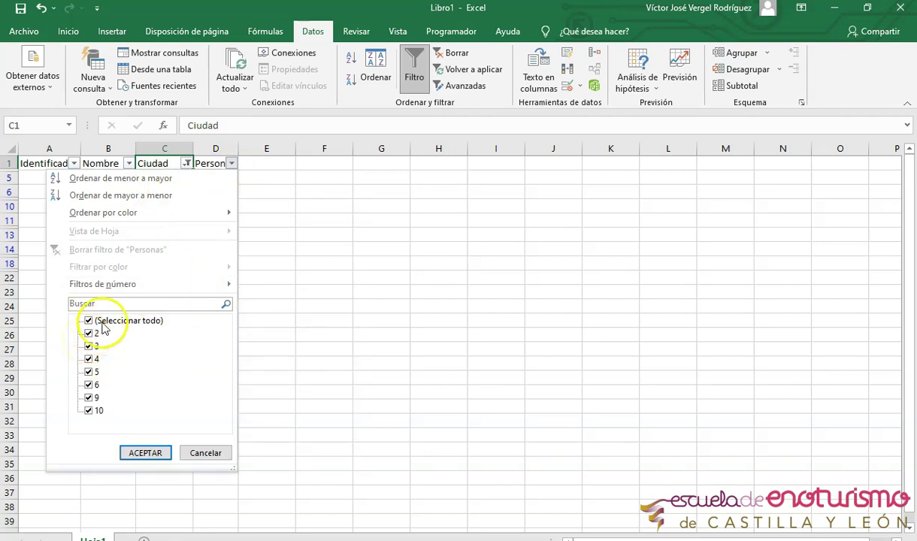
- Untick five Personas values in the filter list, then reselect them all
click(89, 320)
click(89, 333)
click(89, 346)
click(89, 359)
click(89, 371)
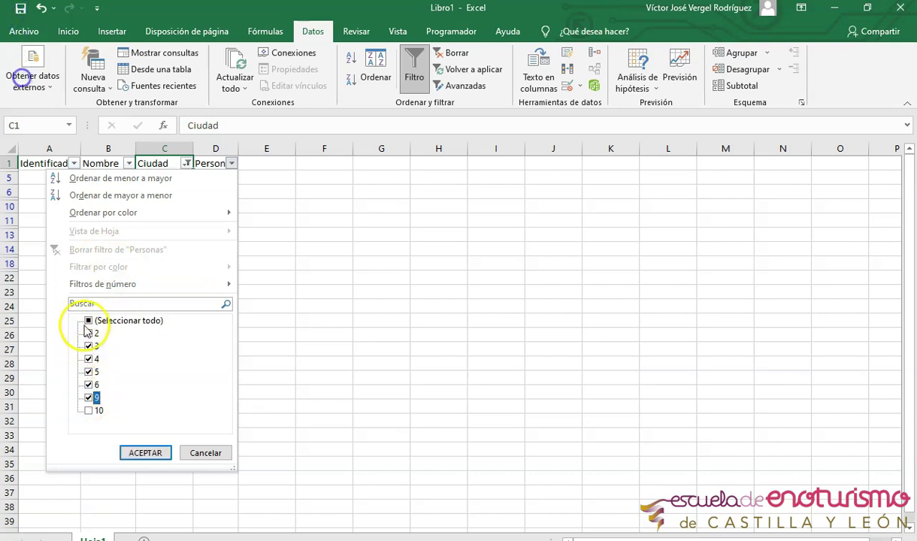
click(89, 320)
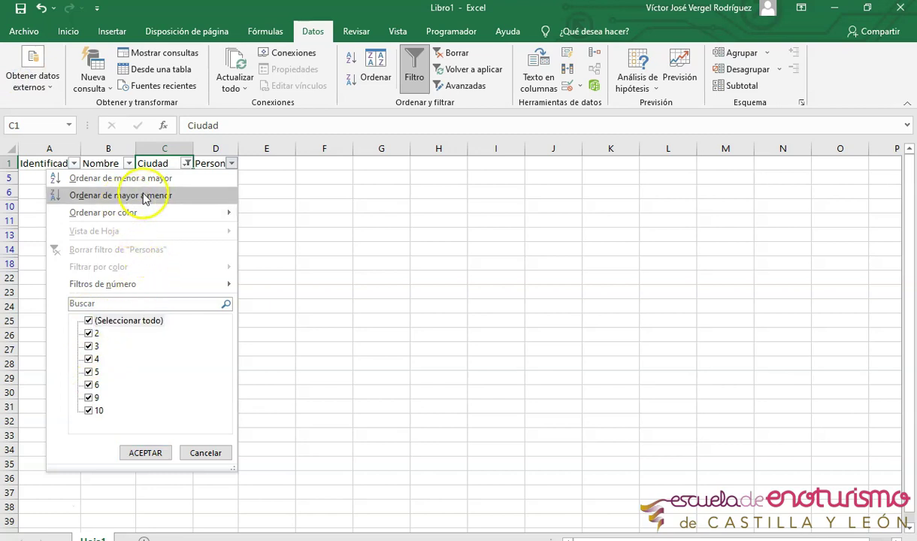
- Try a Mayor que filter of 4 on Personas, cancel it, and reopen the number filters
click(139, 286)
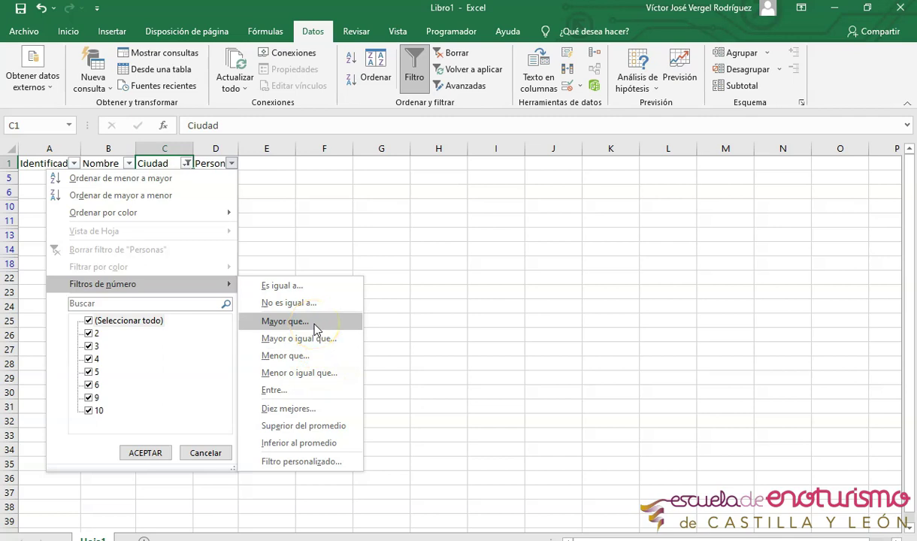
click(315, 325)
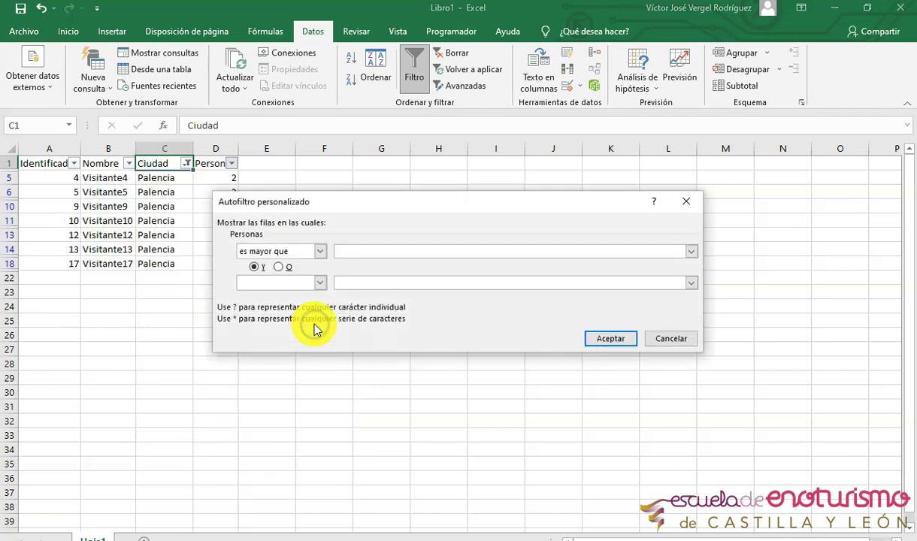
text(4)
key(Return)
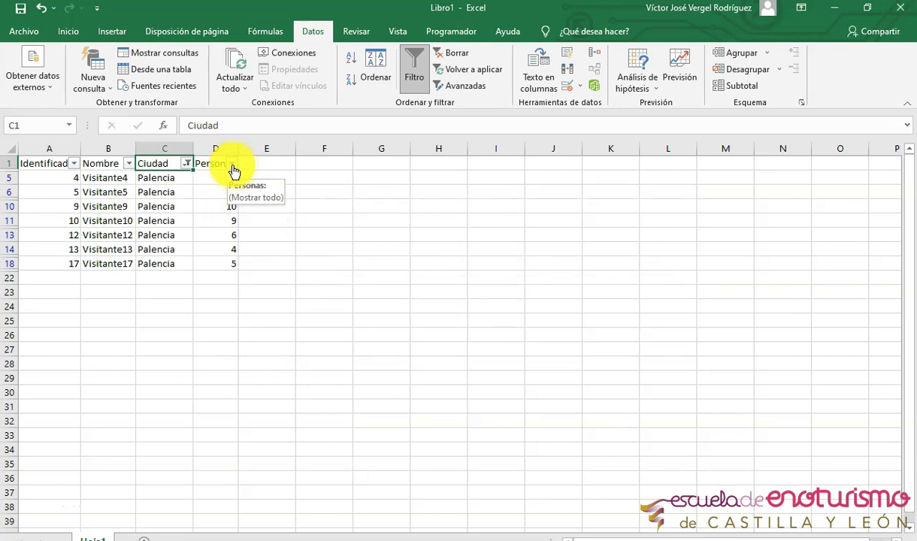
click(233, 166)
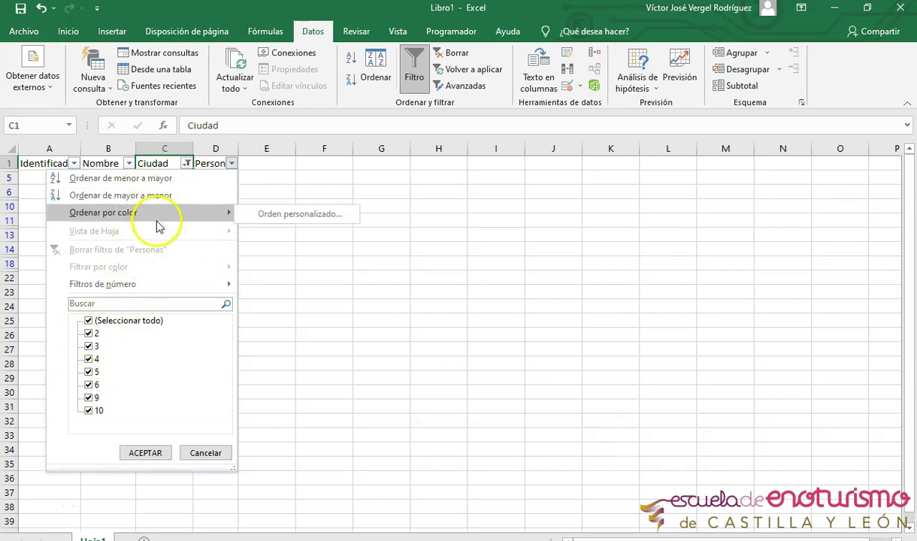
mouse_move(141, 284)
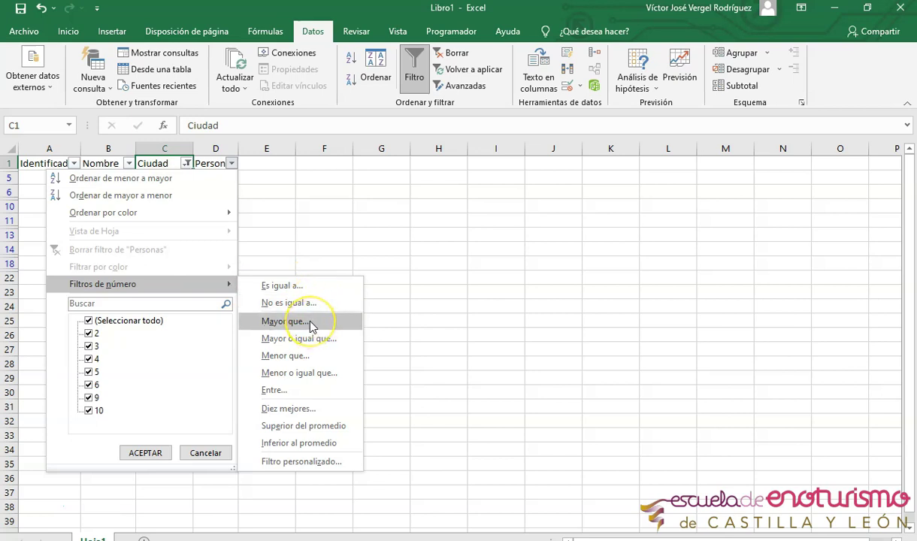
- Apply a Personas greater-than-3 filter, leaving five Palencia rows with counts 4 to 10
click(312, 322)
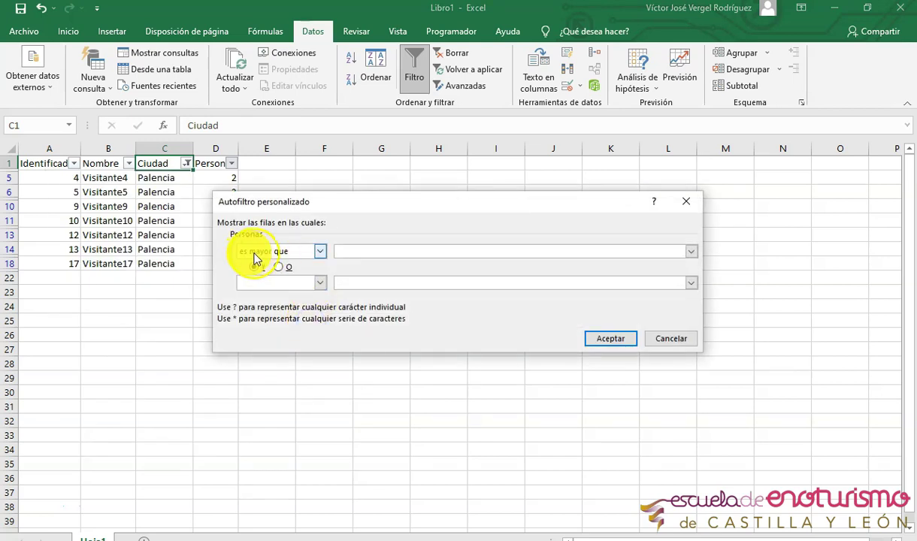
text(3)
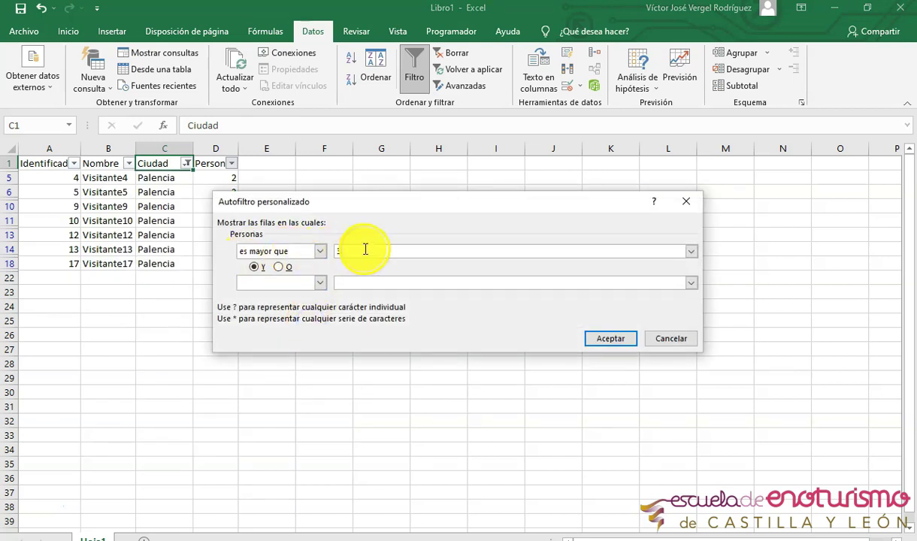
click(600, 338)
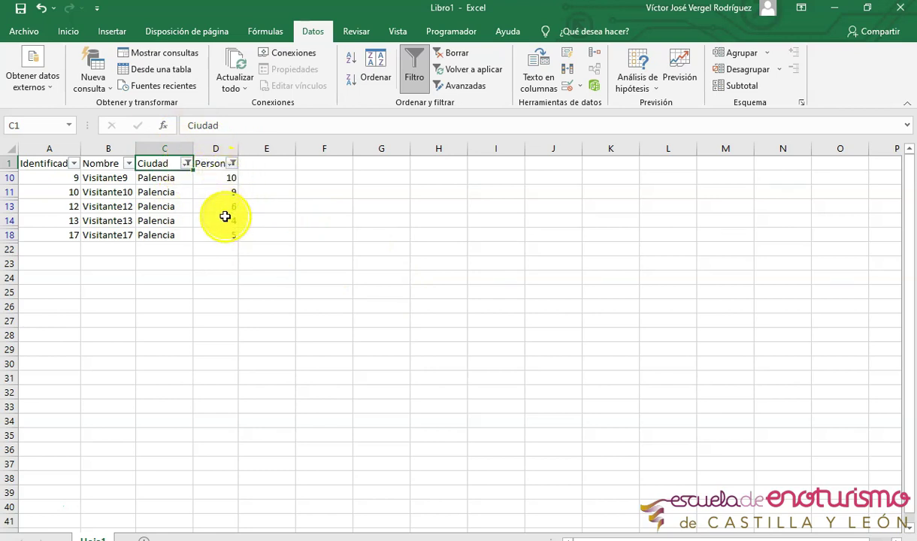
click(33, 508)
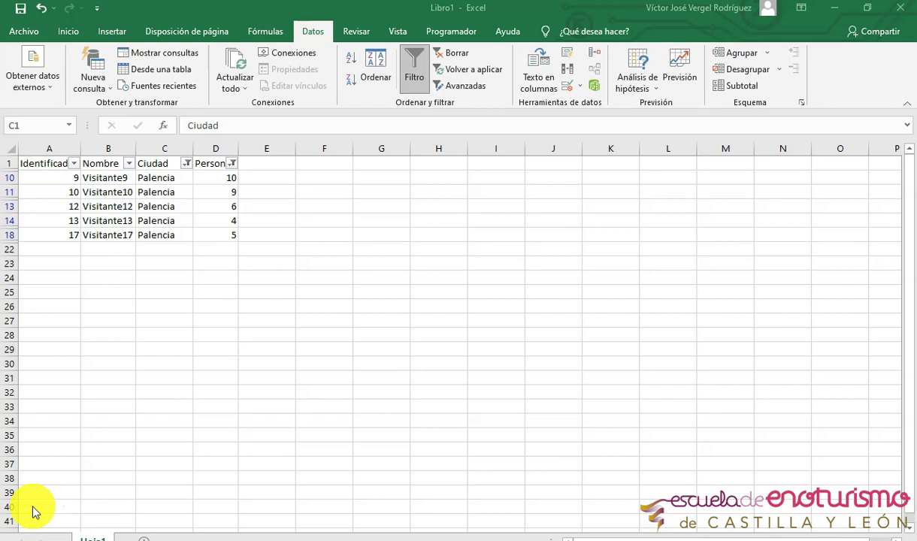
- Filter Personas between 3 and 7, leaving Palencia rows with IDs 5, 12, 13 and 17
click(231, 163)
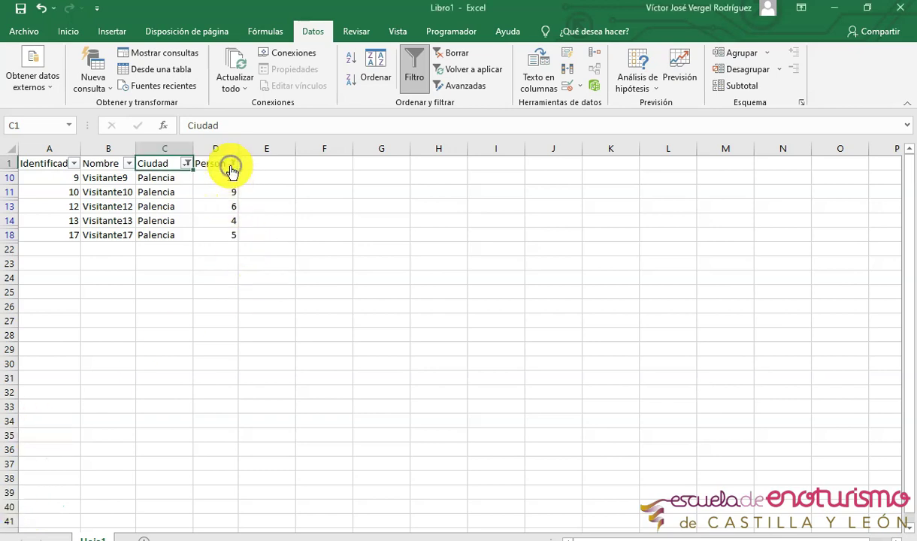
click(231, 164)
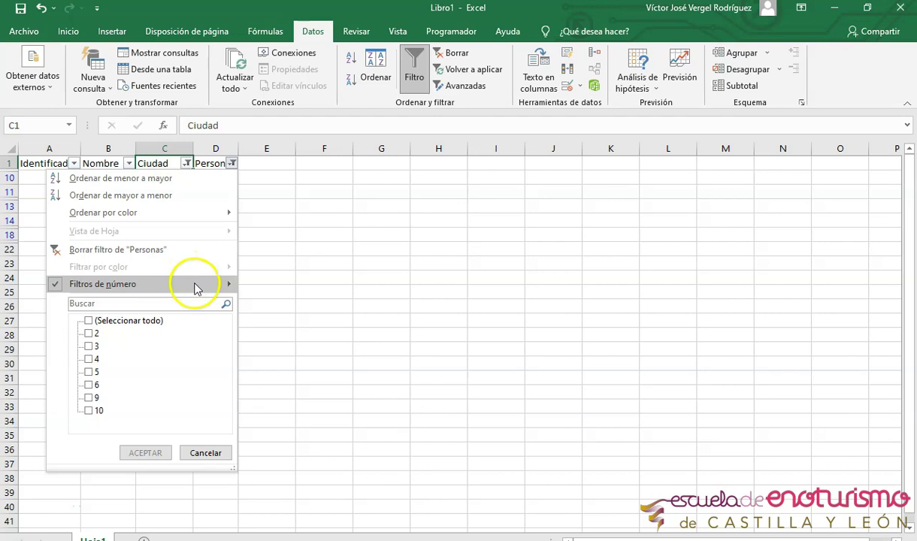
mouse_move(103, 284)
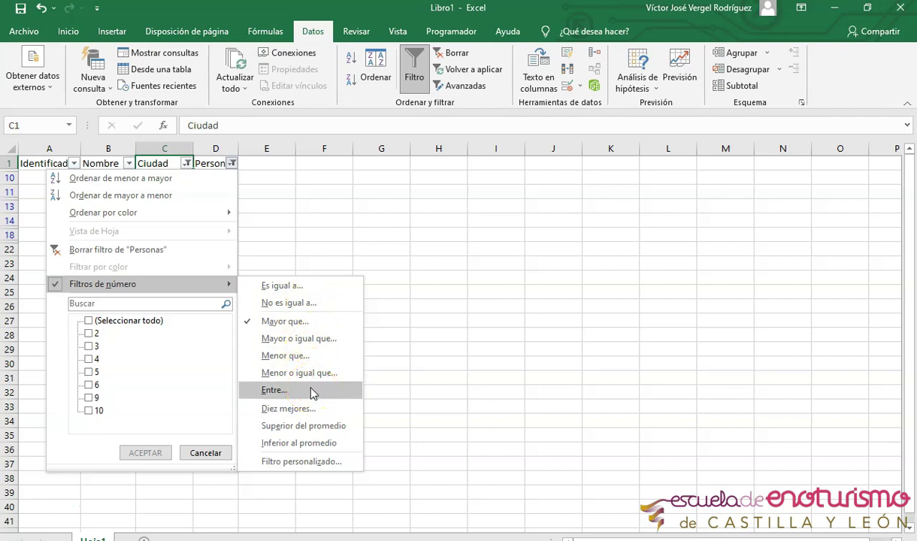
click(314, 393)
text(3)
click(351, 282)
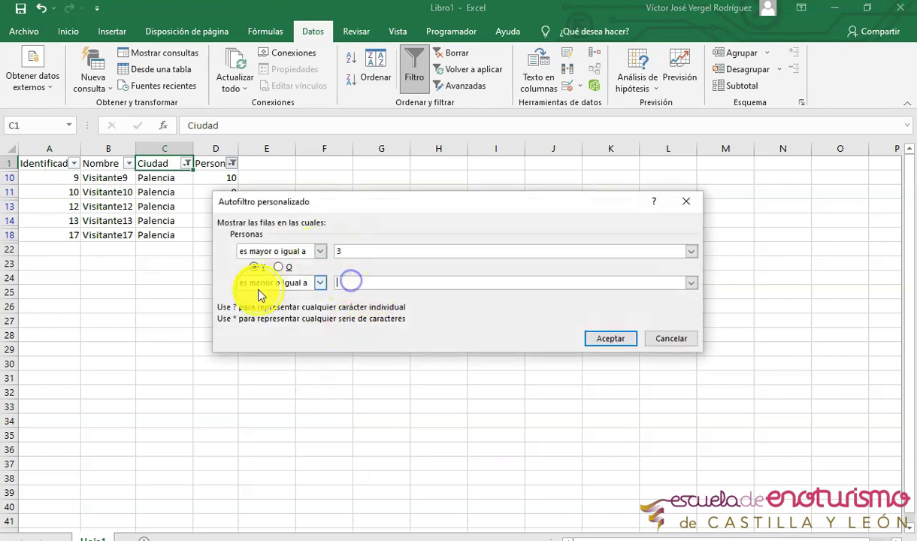
text(7)
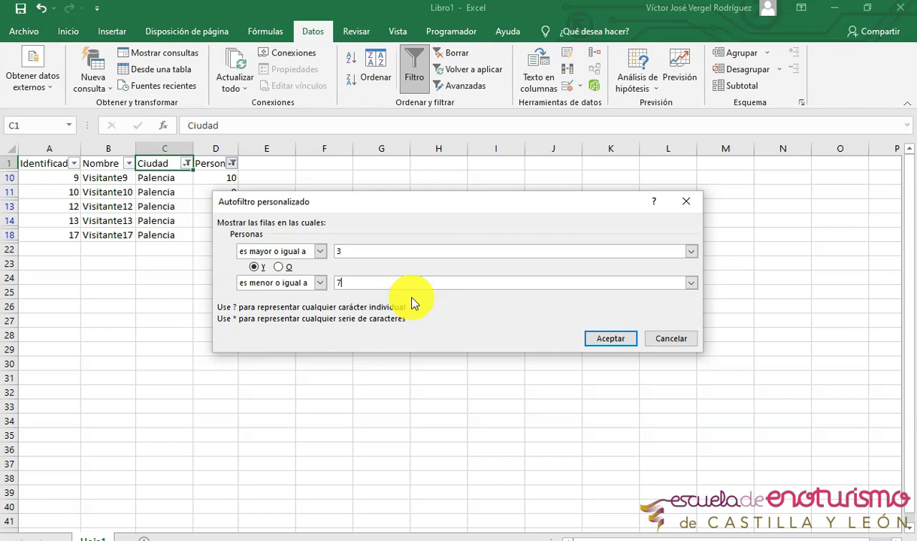
click(610, 339)
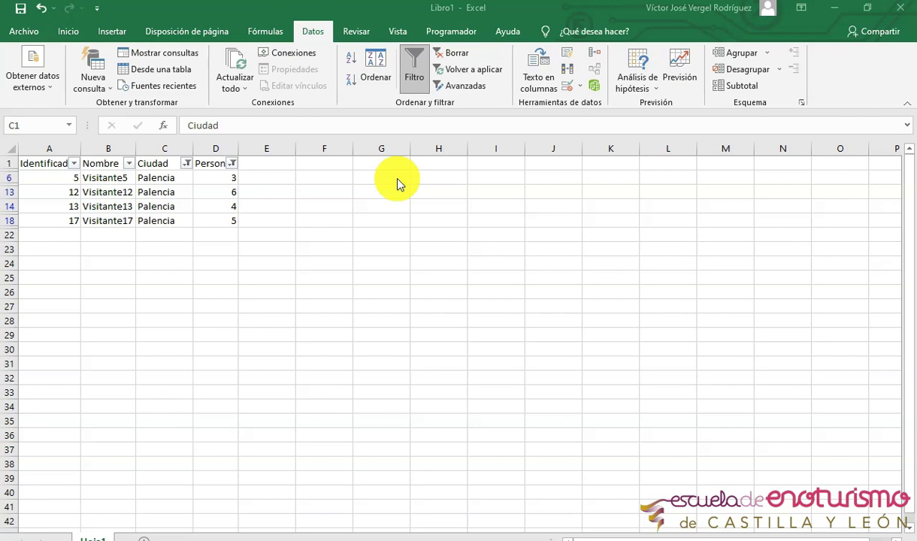
- Reselect all cities in the Ciudad filter and clear the filter on Personas
click(187, 164)
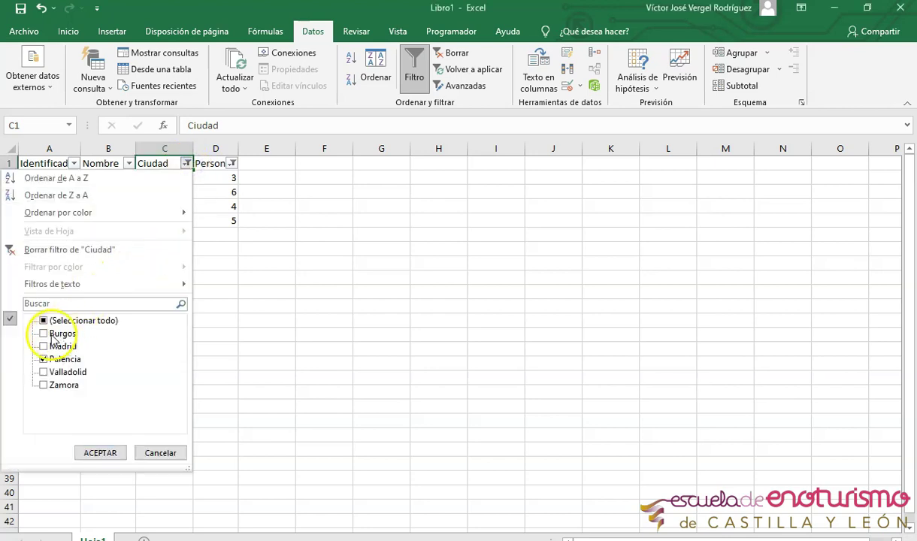
click(43, 321)
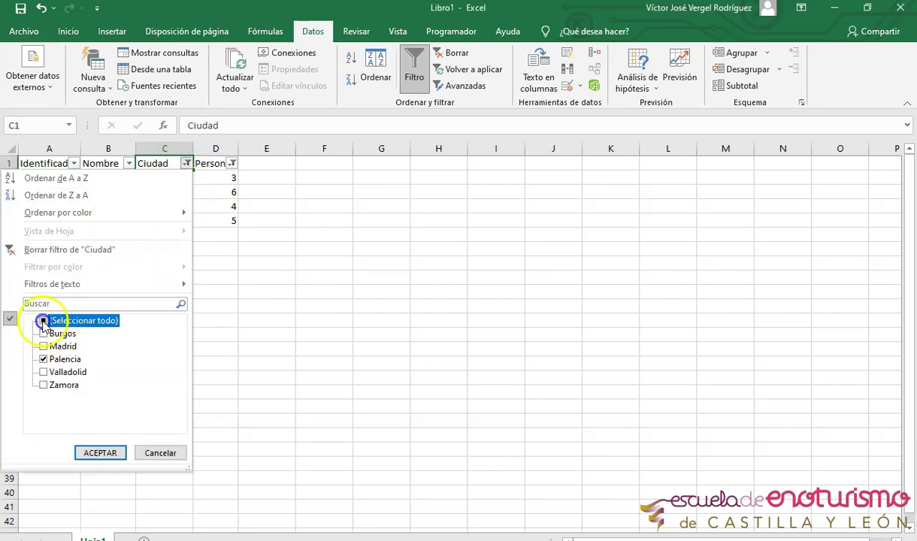
click(91, 454)
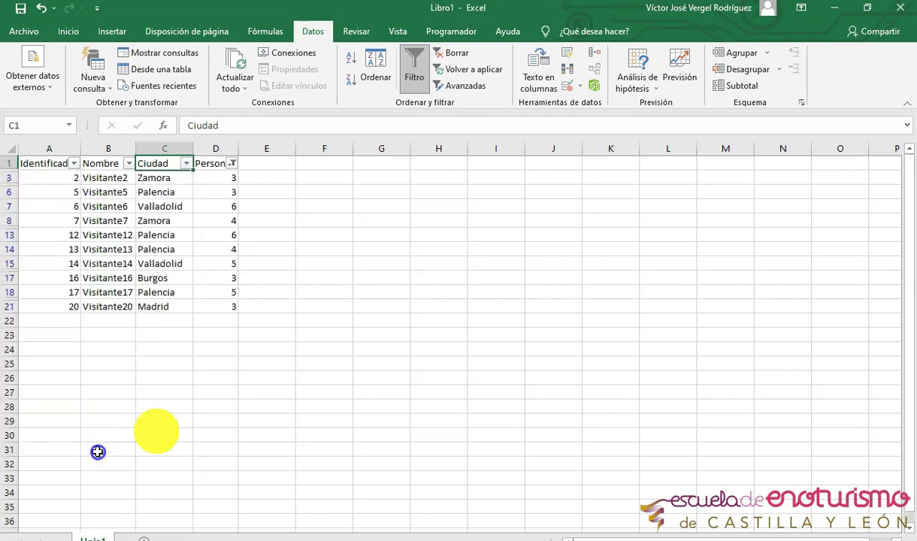
click(233, 166)
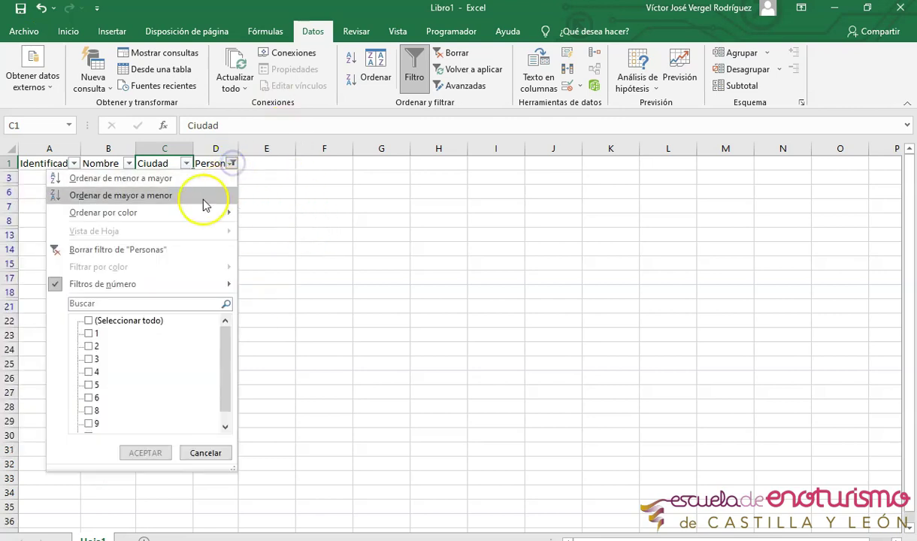
click(93, 252)
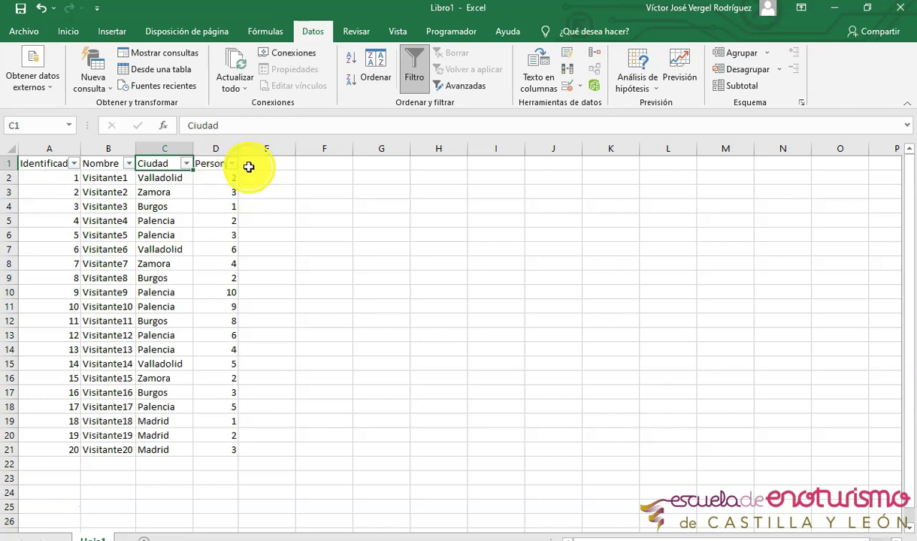
- Recheck the Ciudad and Personas dropdowns so every value stays selected
click(186, 164)
mouse_move(52, 284)
click(43, 321)
click(42, 321)
click(118, 449)
click(232, 164)
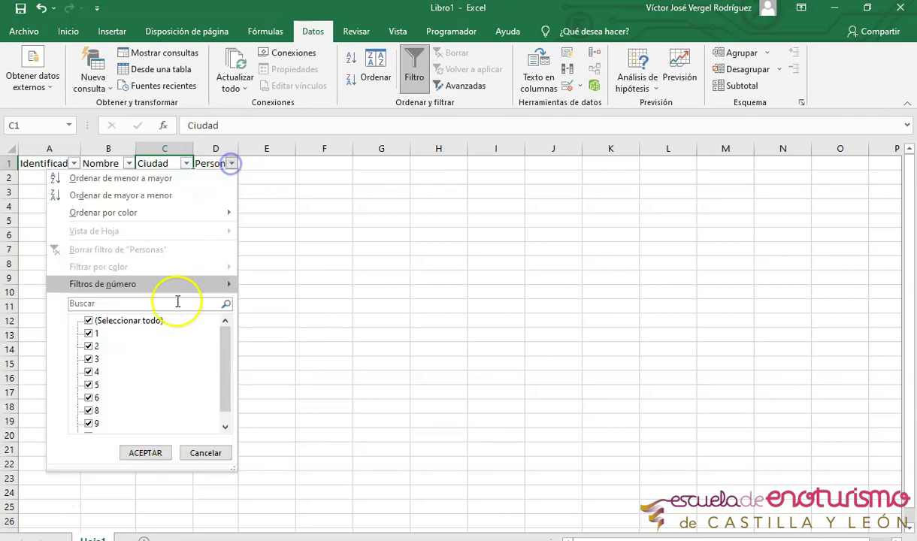
click(147, 452)
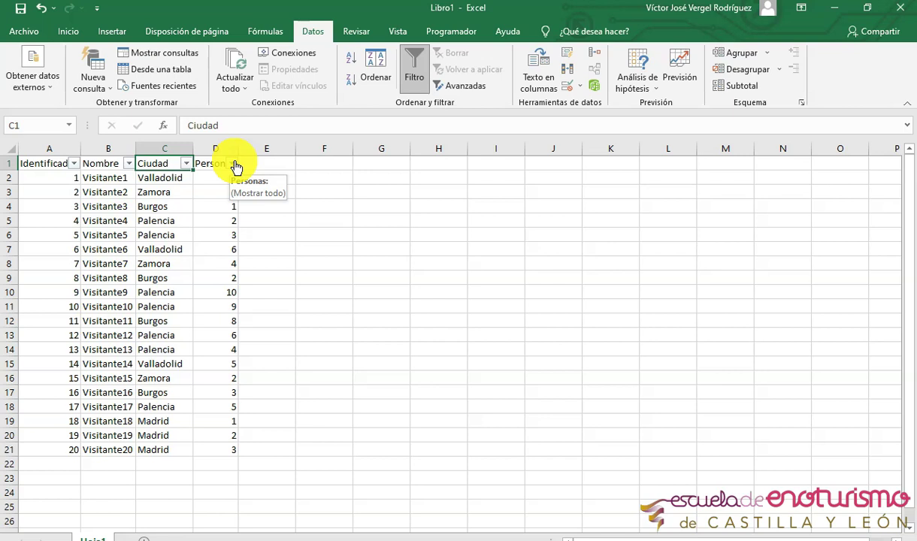
- Apply a Diez mejores filter on Personas set to the superiores 8 Elementos
click(234, 164)
mouse_move(103, 284)
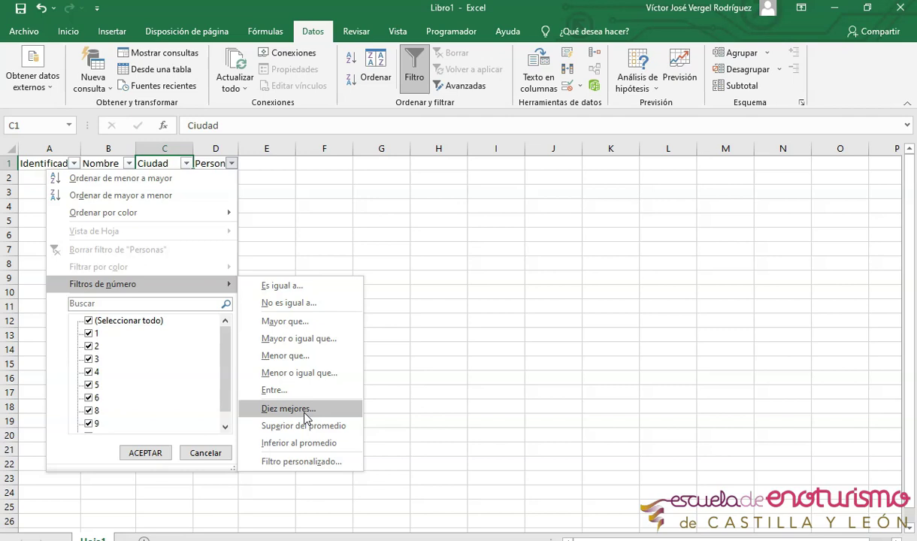
click(306, 415)
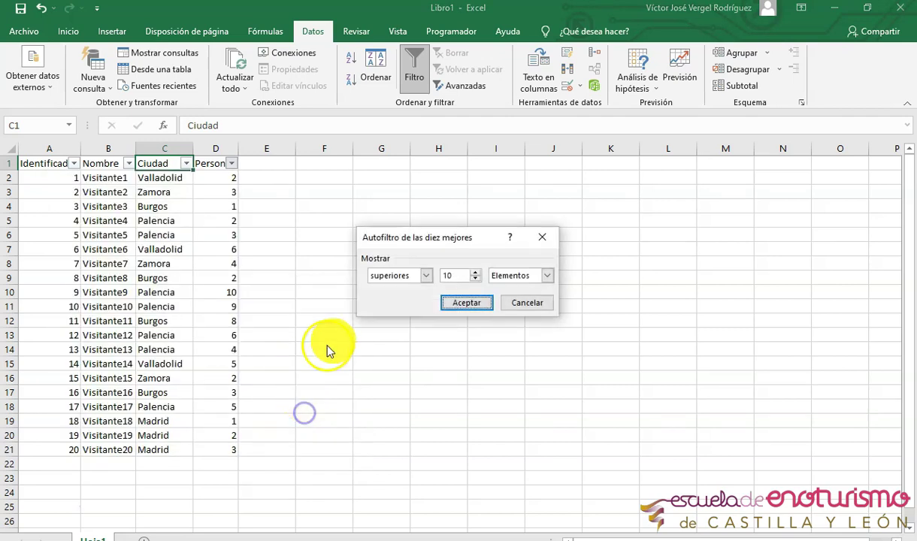
click(476, 279)
click(476, 279)
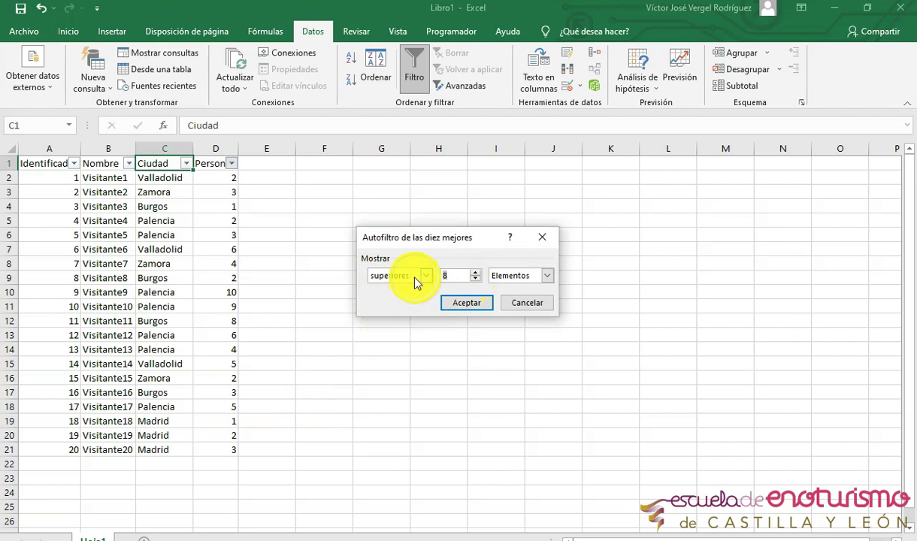
click(458, 305)
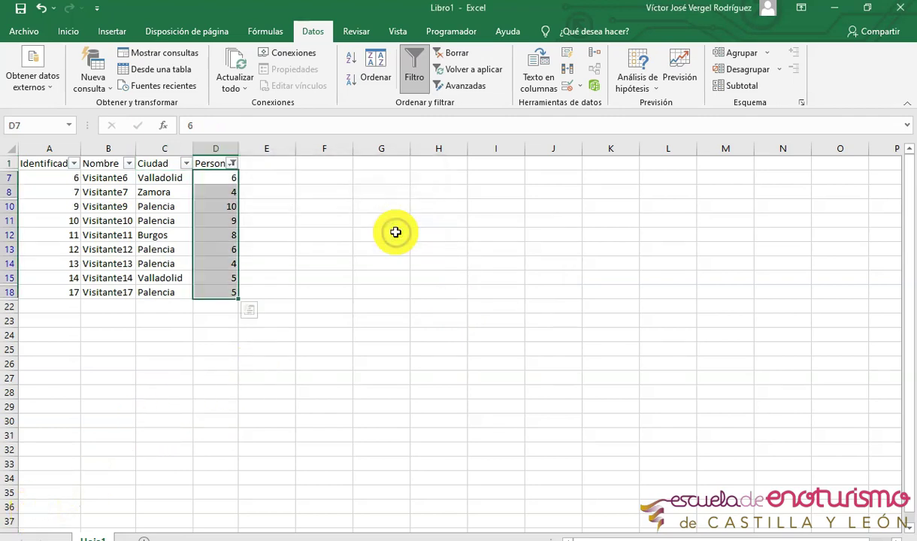
click(214, 180)
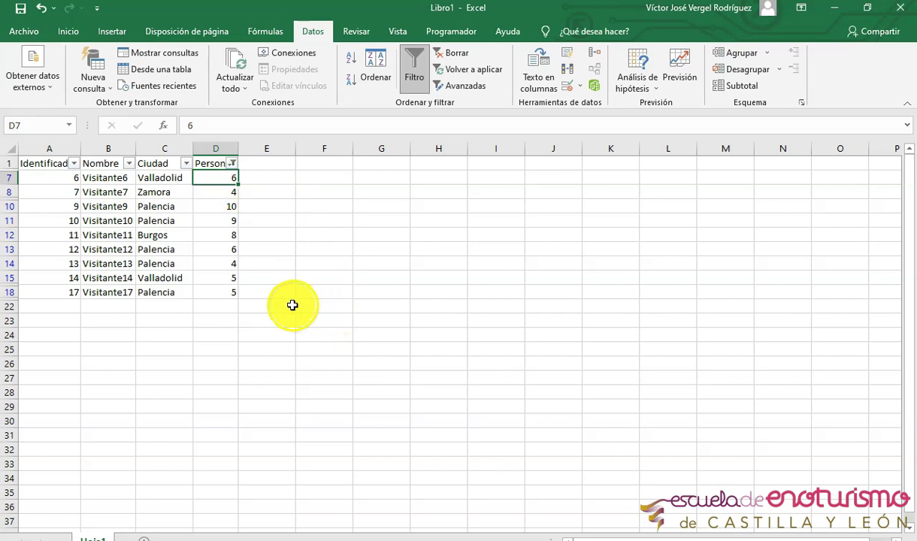
drag(215, 177, 223, 297)
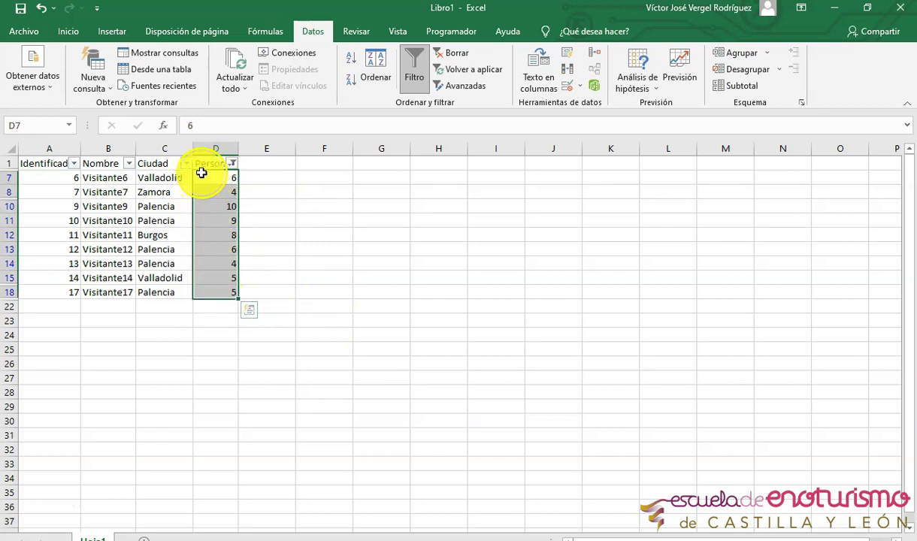
drag(202, 173, 223, 295)
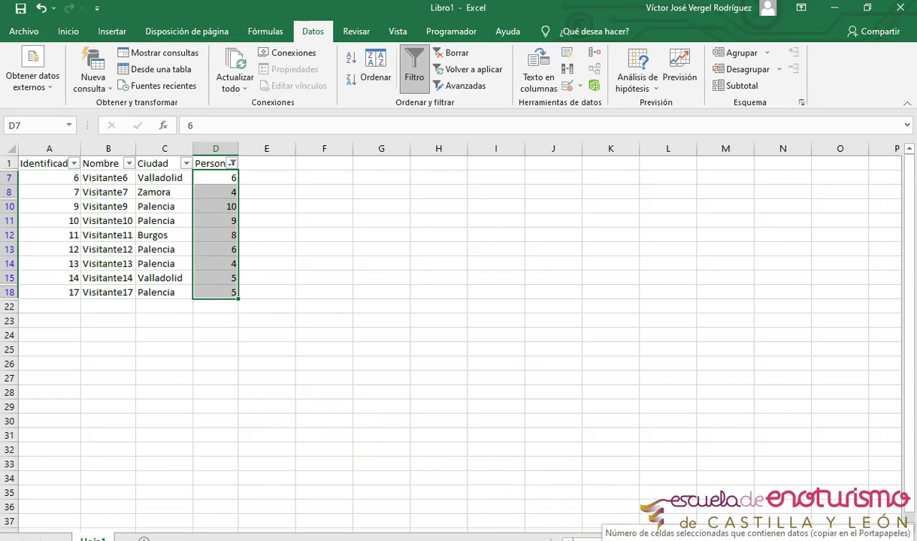
click(234, 277)
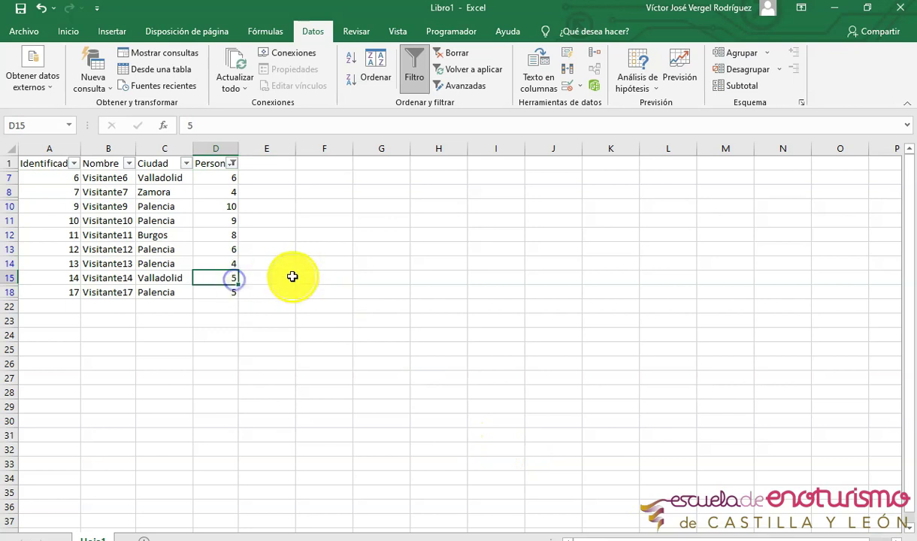
click(228, 263)
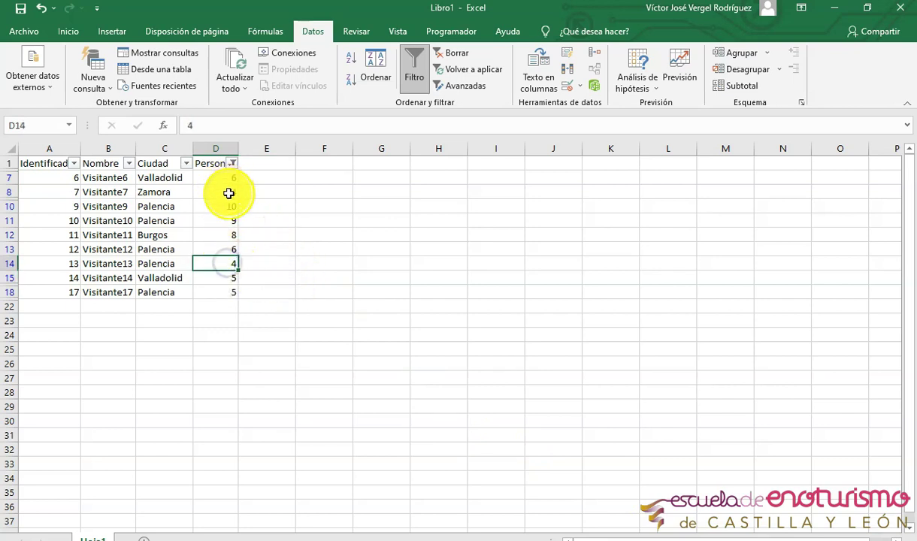
ctrl+click(229, 193)
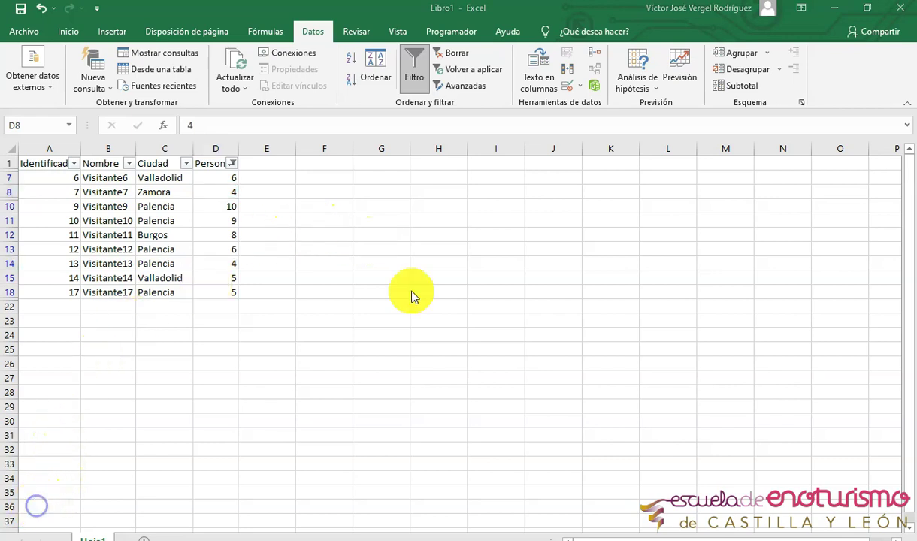
click(163, 222)
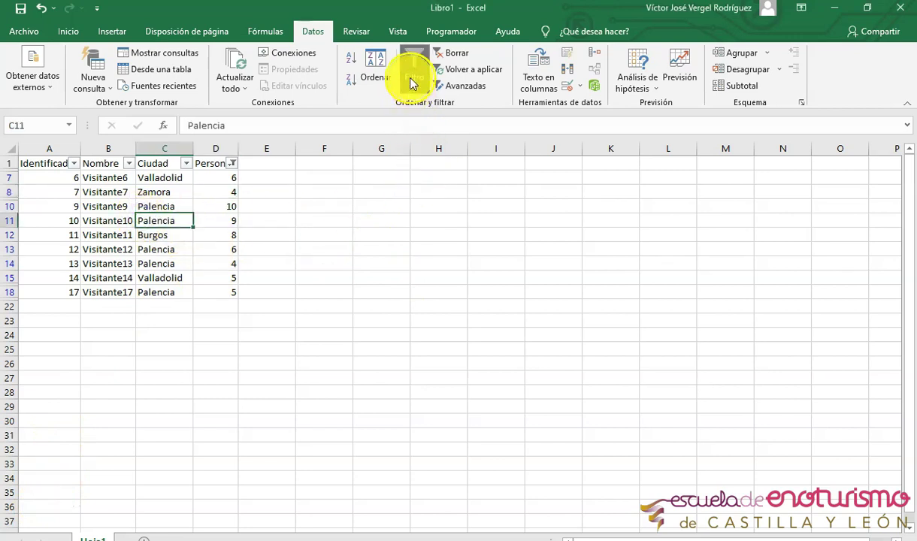
click(108, 235)
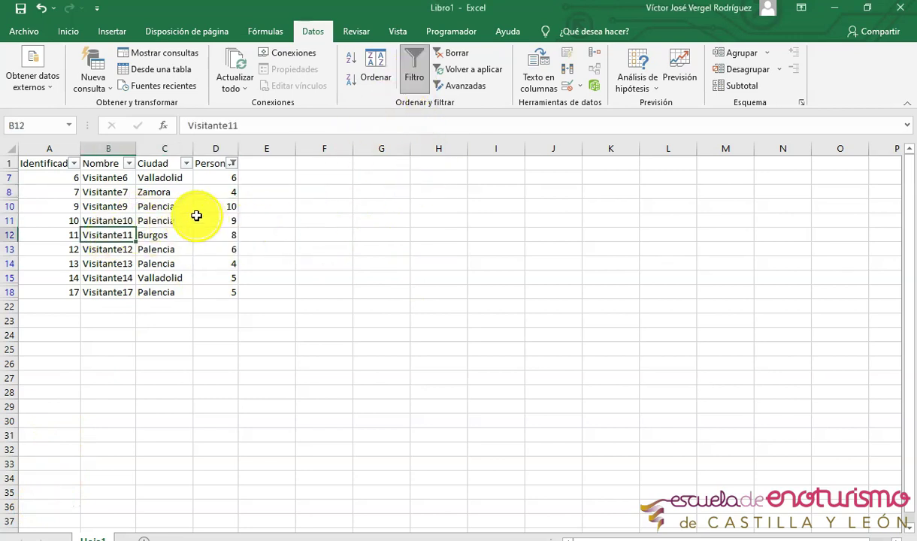
click(415, 79)
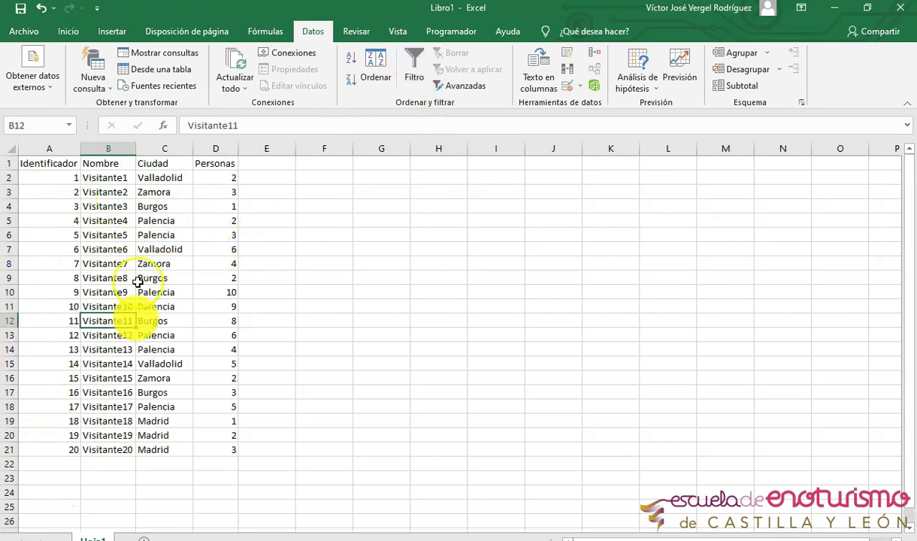
click(162, 178)
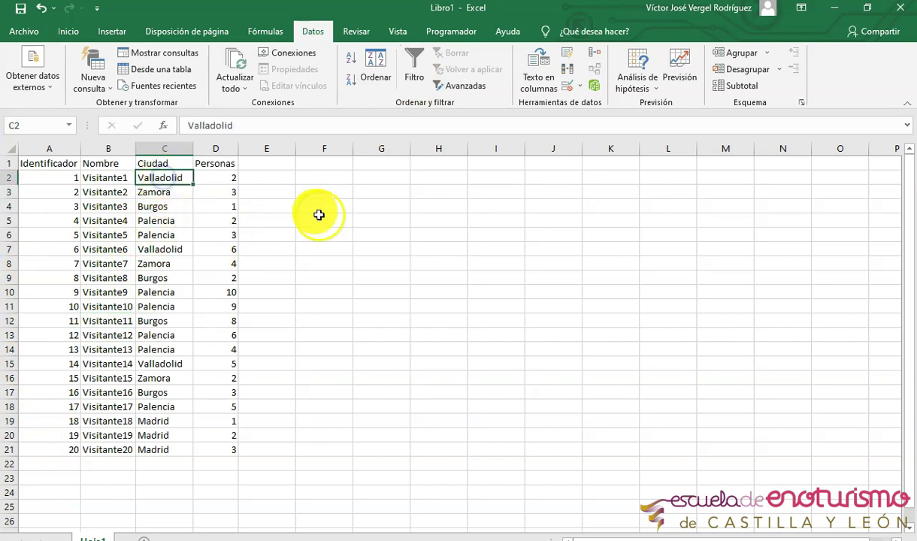
click(187, 249)
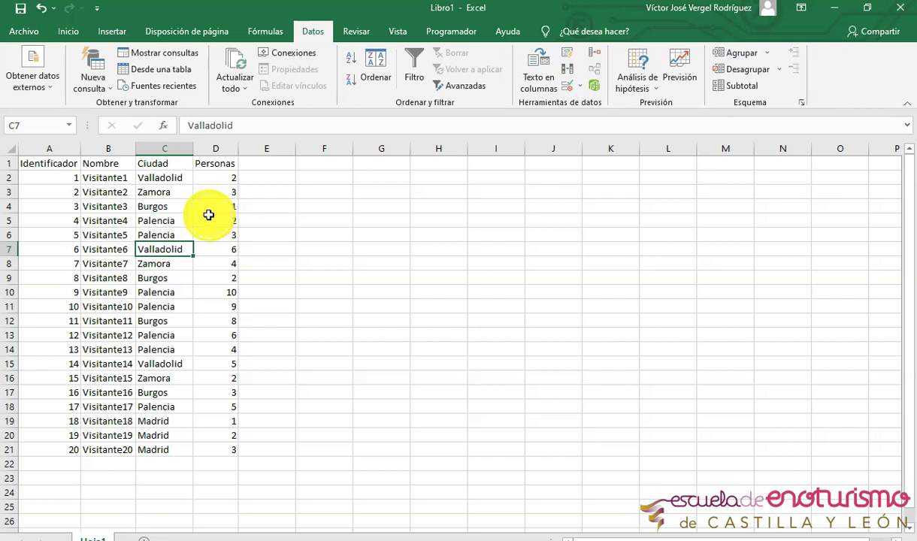
click(169, 211)
click(161, 166)
click(160, 250)
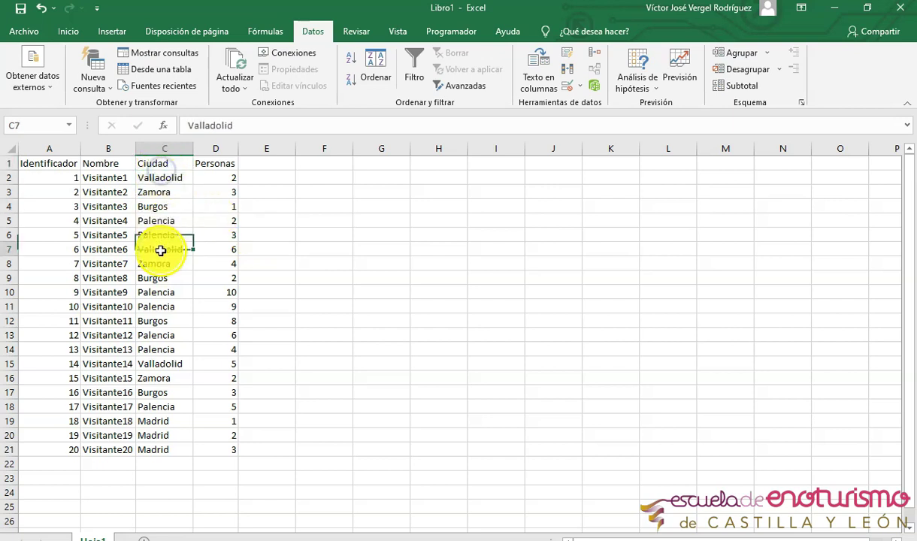
click(170, 163)
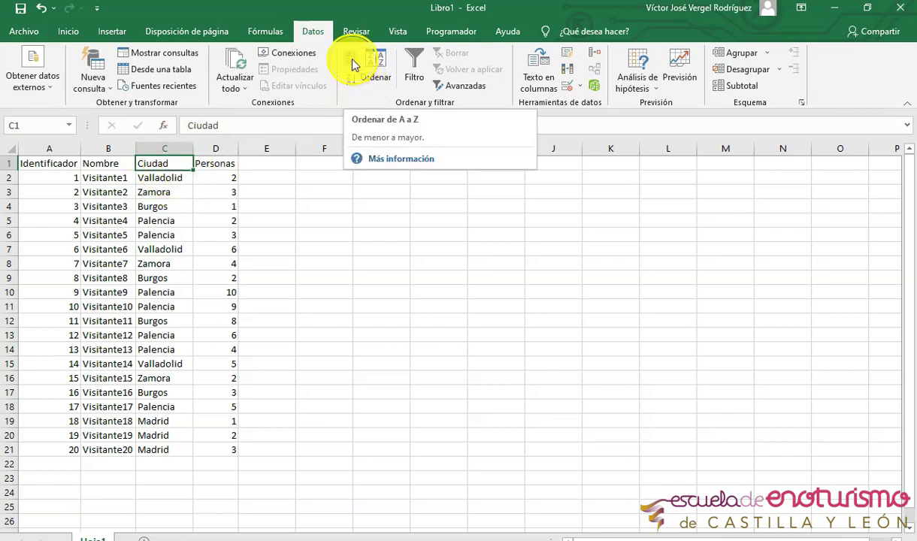
- Sort the table by Ciudad A to Z, then select rows 2 and 7 and the Ciudad header
click(313, 32)
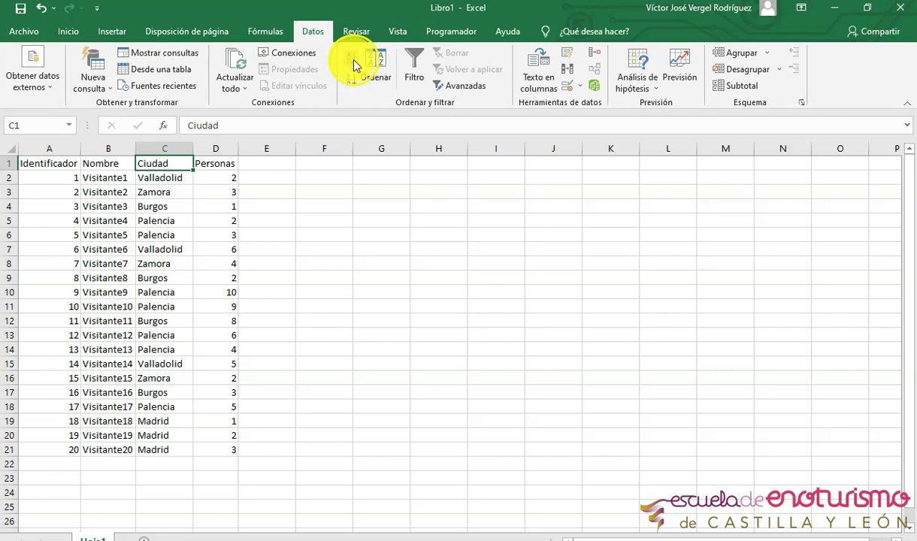
click(352, 64)
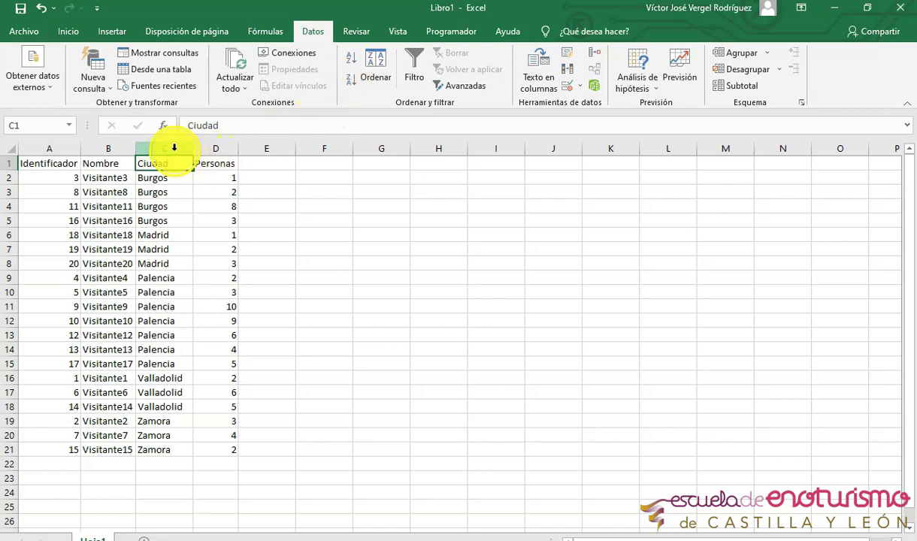
click(11, 178)
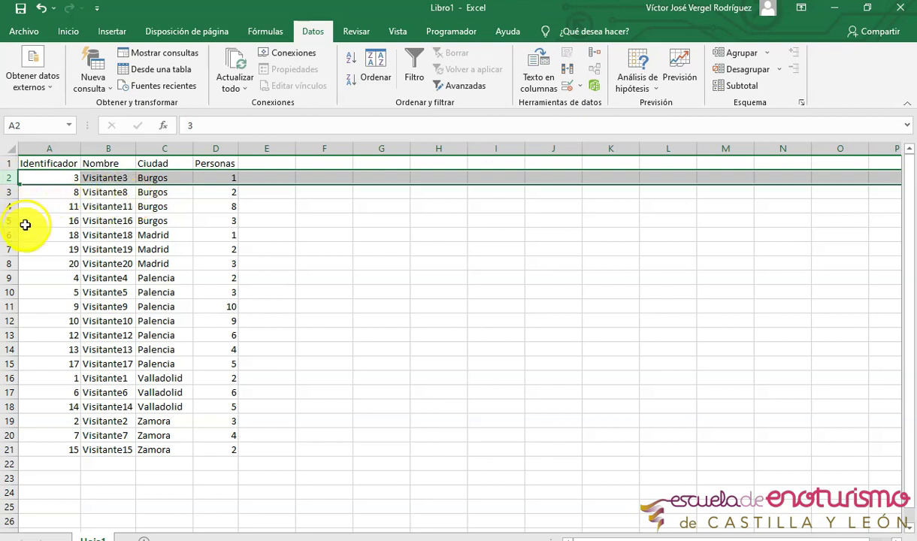
click(9, 249)
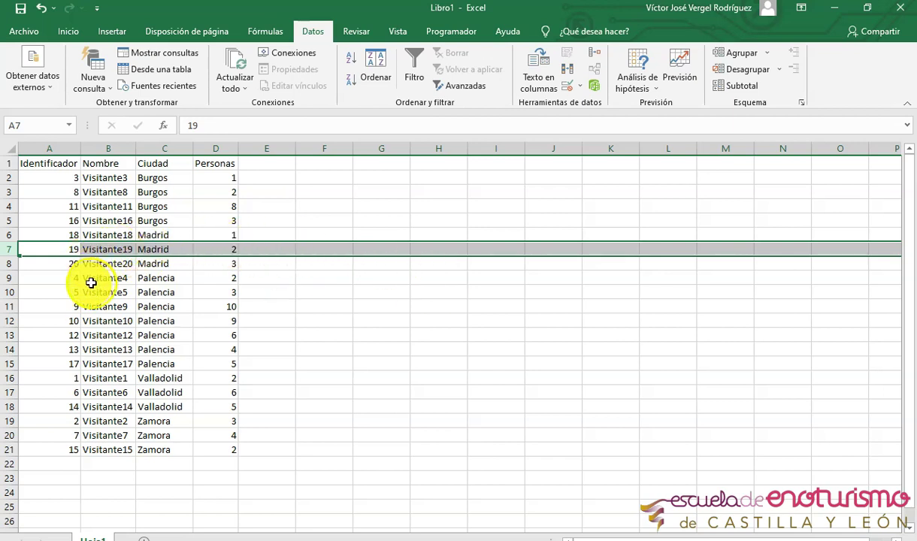
click(169, 160)
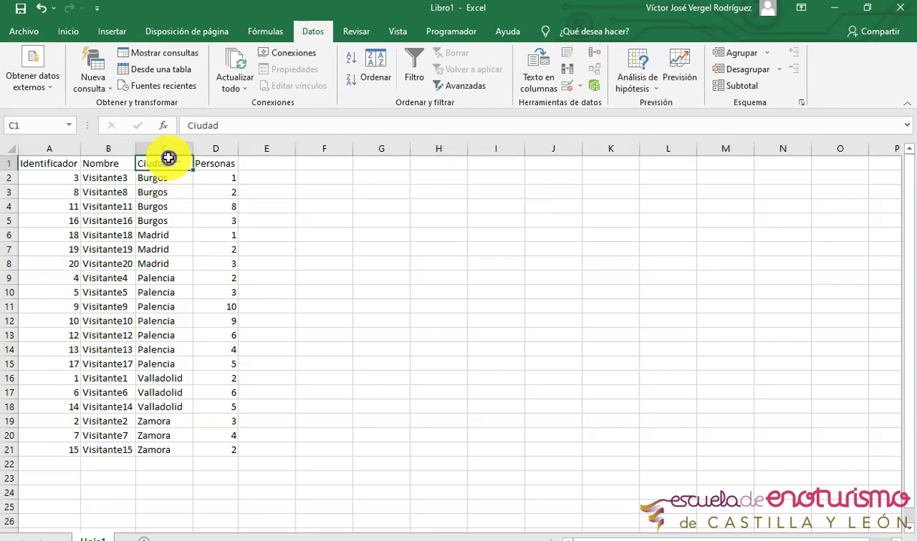
- Sort the visitor table by Ciudad Z to A, putting Zamora rows first
click(351, 82)
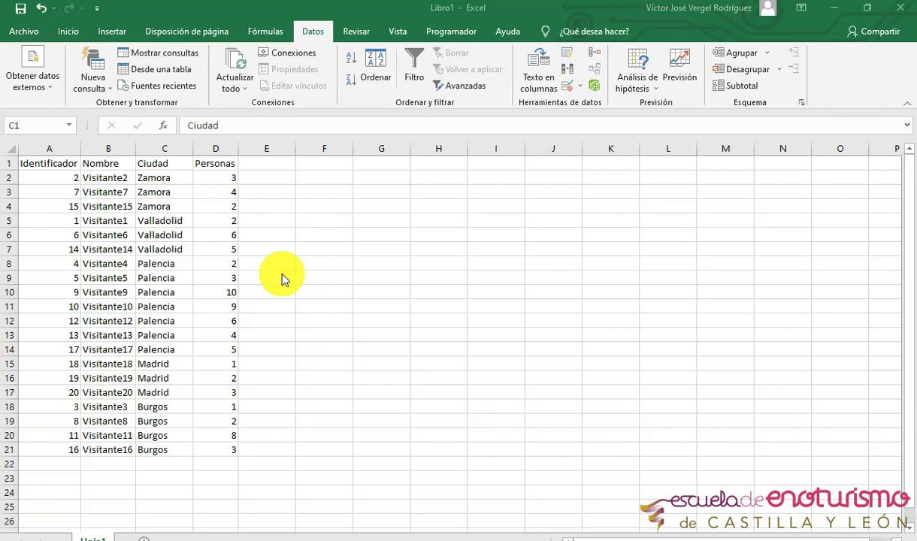
click(167, 164)
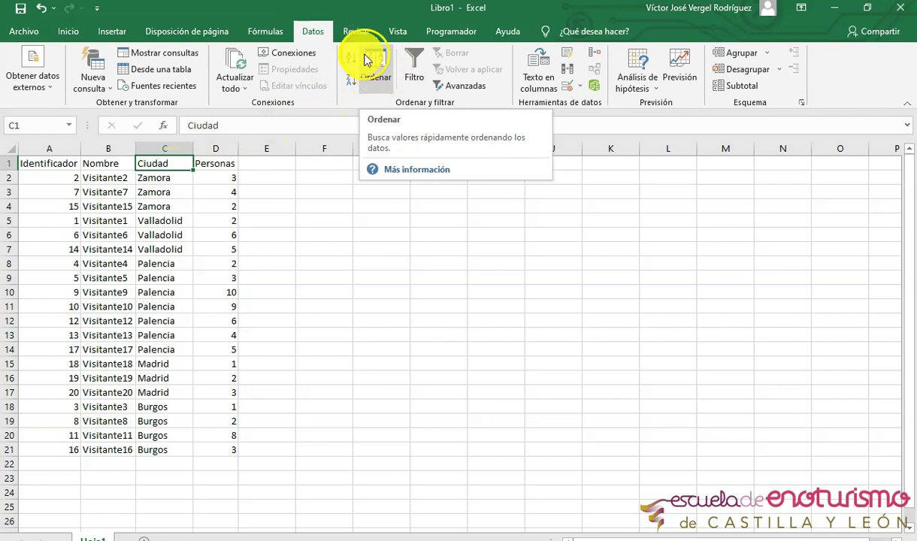
- Open the Ordenar dialog, move it aside, and set the Ciudad level to A a Z
click(369, 60)
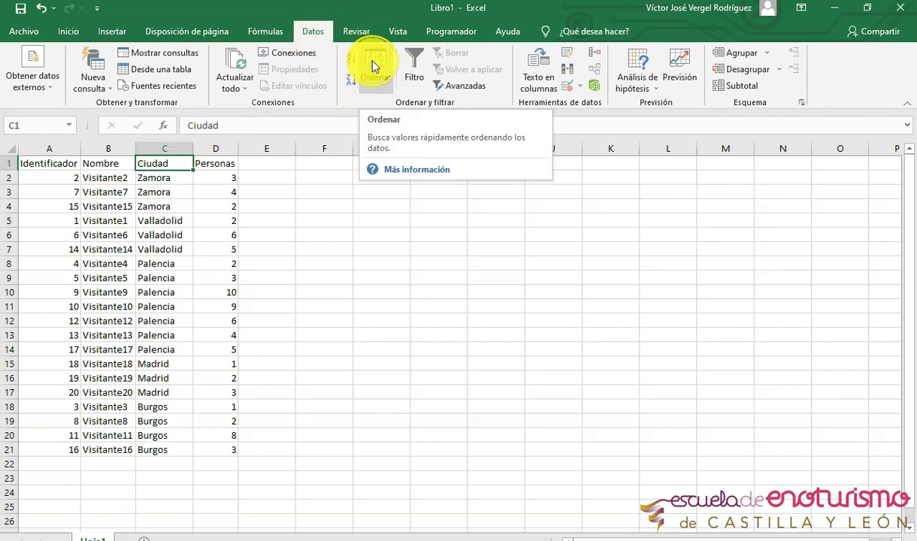
click(372, 63)
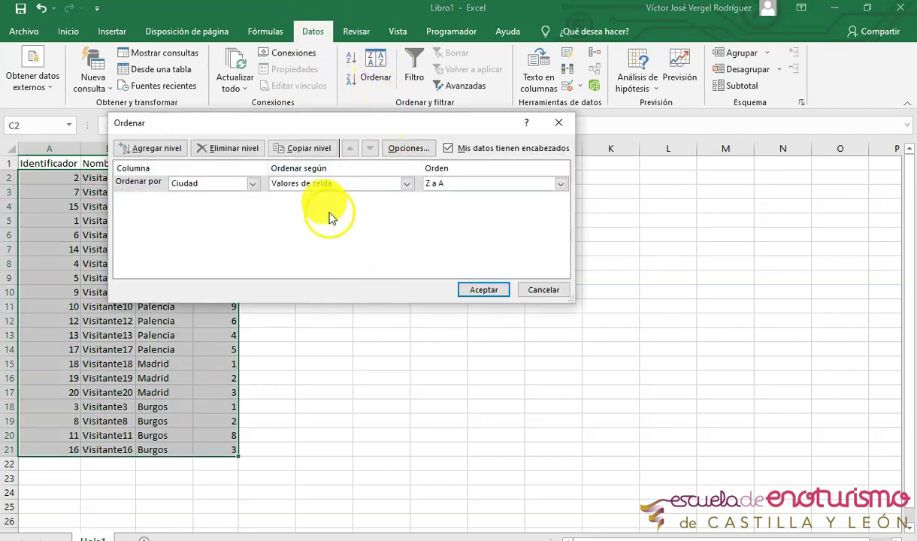
drag(310, 126, 545, 139)
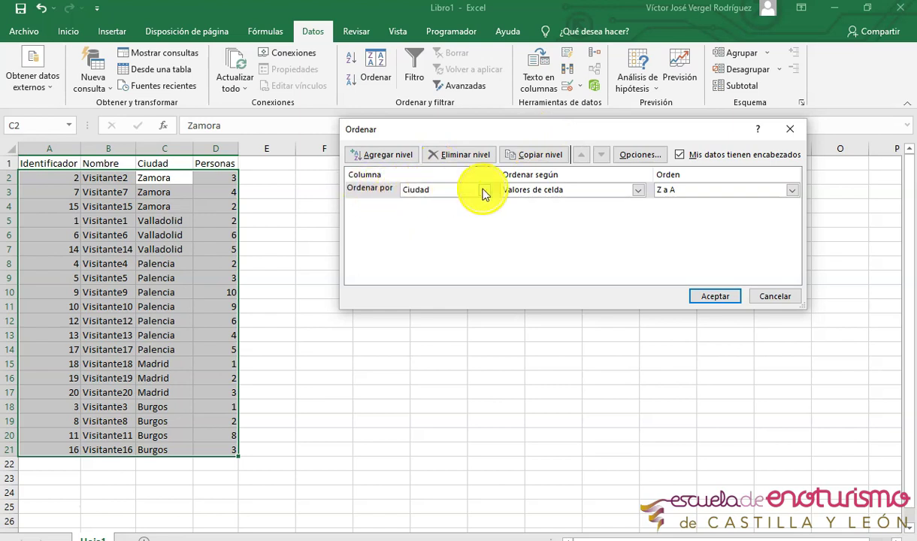
click(793, 190)
click(671, 202)
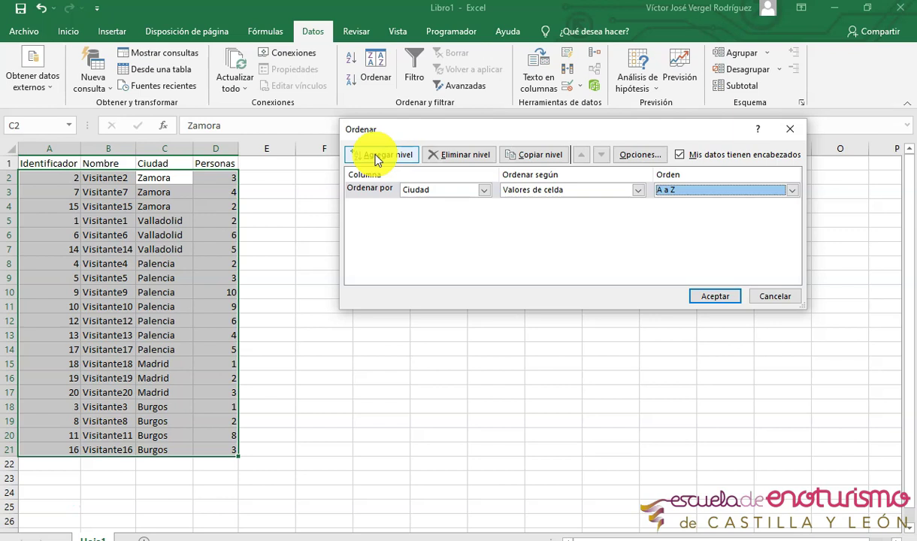
- Add a Luego por level on Nombre with Z a A order and confirm
click(376, 156)
click(441, 207)
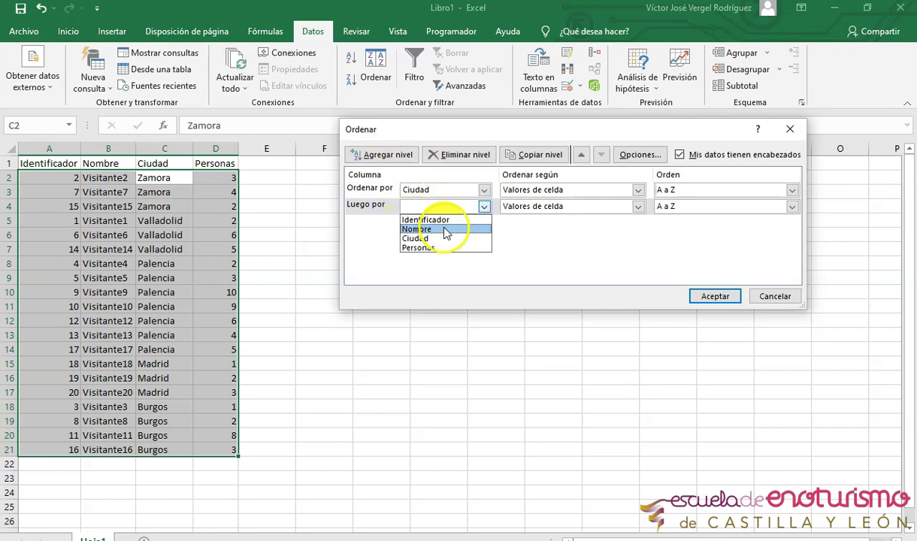
click(444, 230)
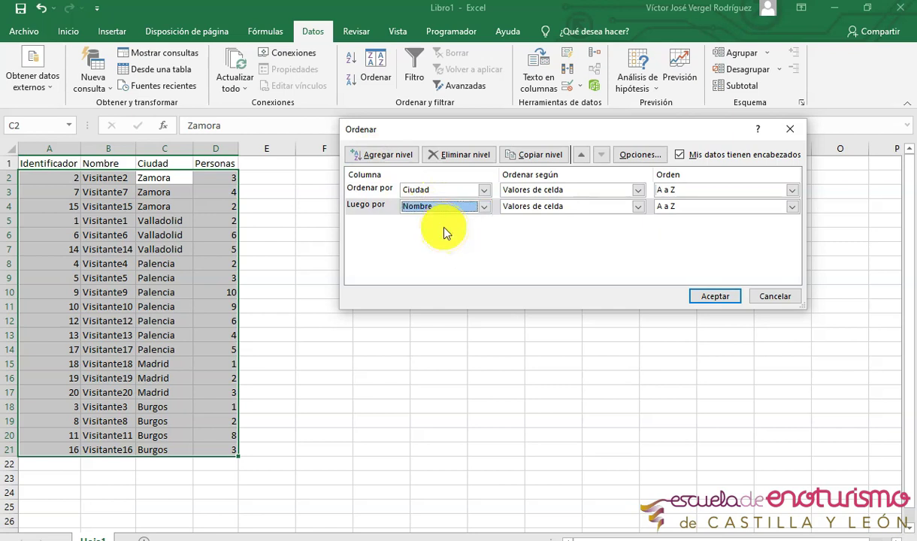
click(724, 207)
click(683, 229)
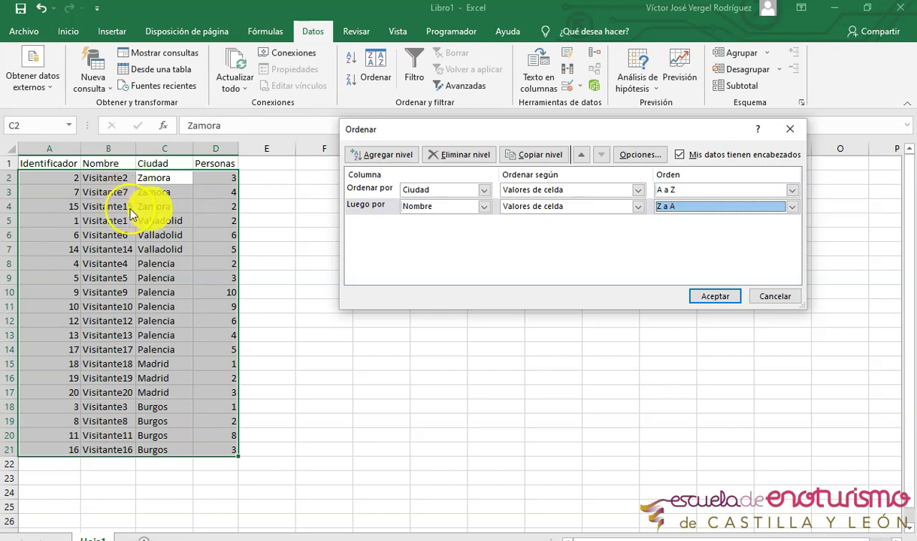
click(714, 299)
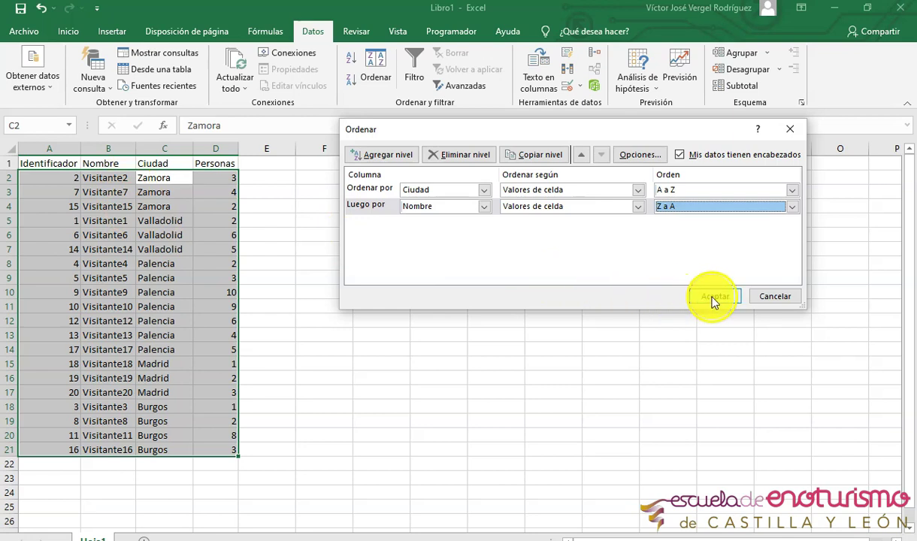
- Apply the Ciudad-then-Nombre sort and inspect the Zamora rows and first Burgos names
click(151, 181)
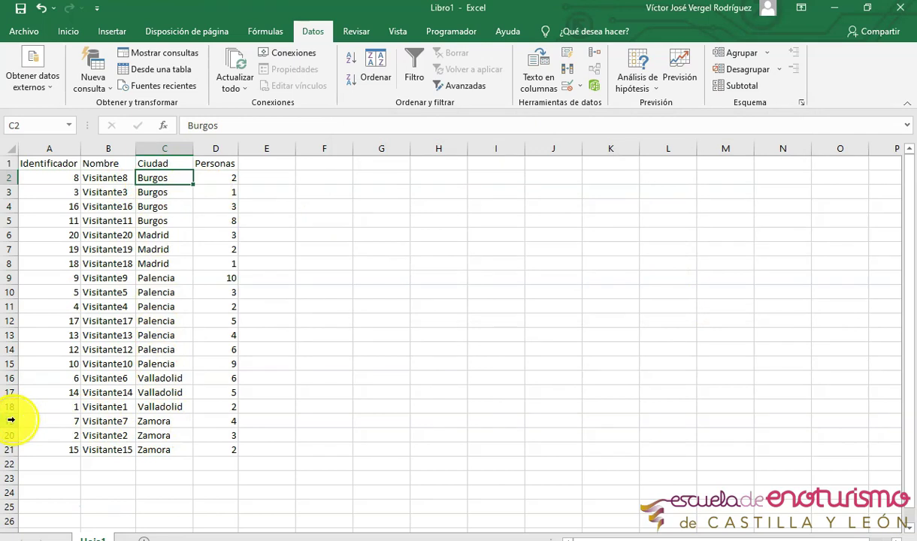
drag(11, 421, 11, 448)
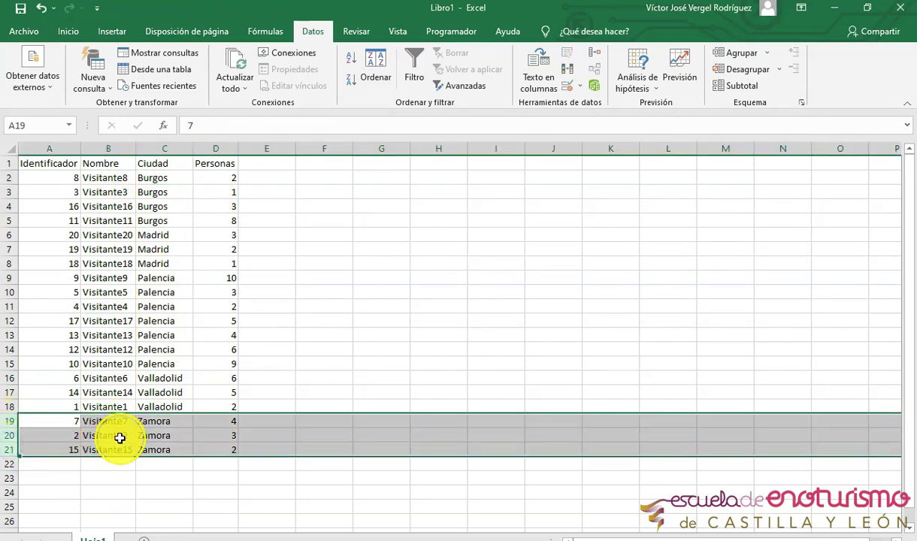
click(167, 176)
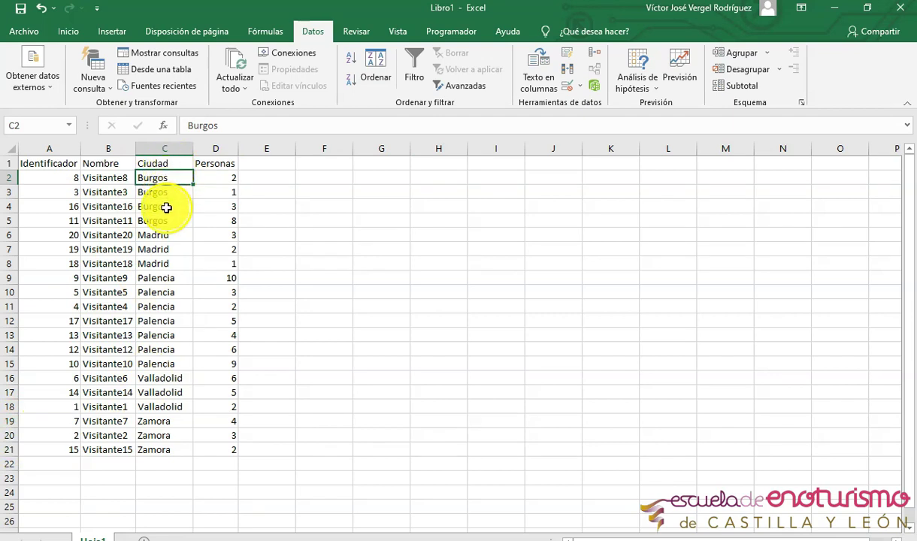
drag(106, 178, 109, 206)
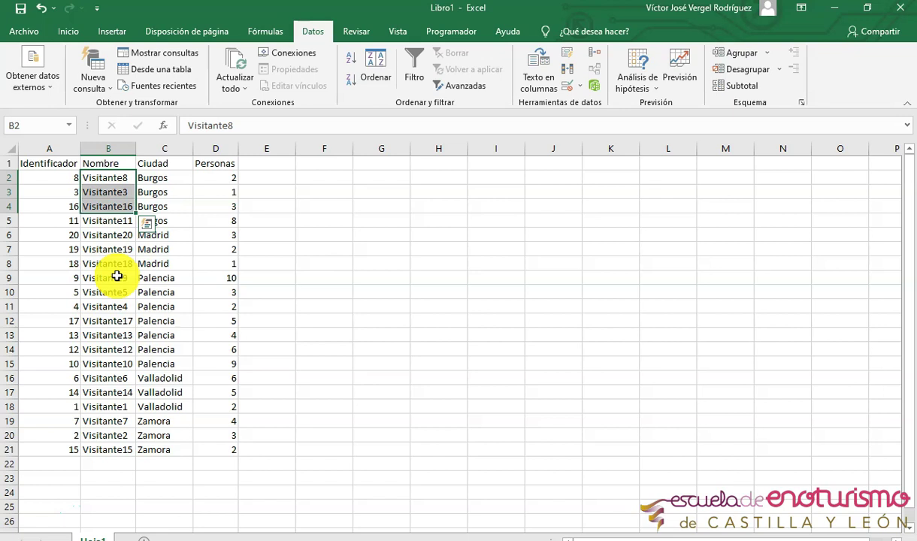
click(162, 205)
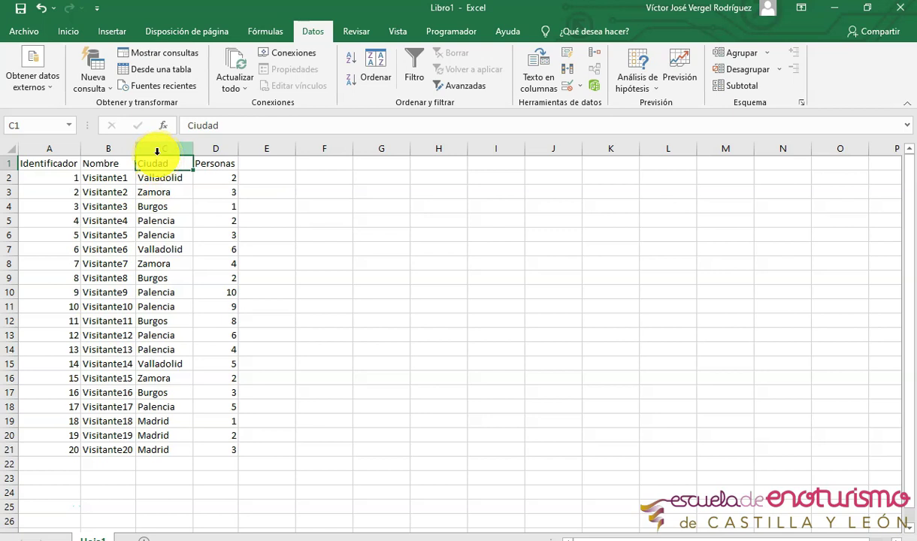
- Select the whole Ciudad column (column C)
click(157, 151)
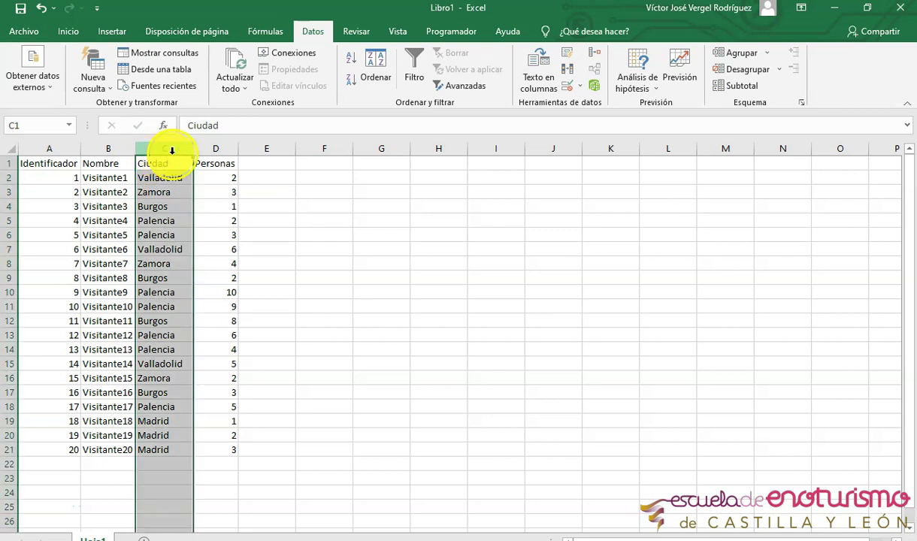
click(222, 149)
click(188, 147)
click(219, 150)
click(181, 146)
click(117, 152)
click(49, 149)
click(164, 149)
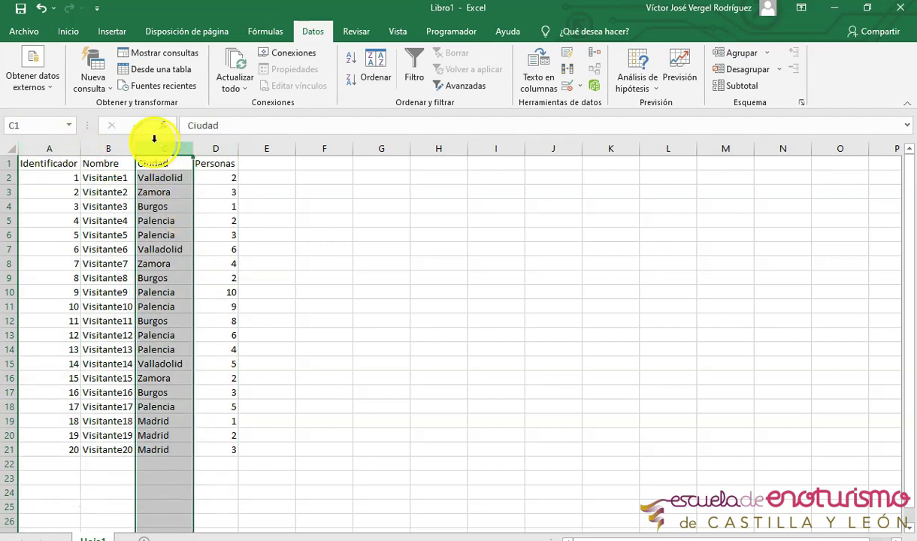
- Start a Formato condicional 'Es igual a' highlight rule on the column
click(69, 31)
click(527, 87)
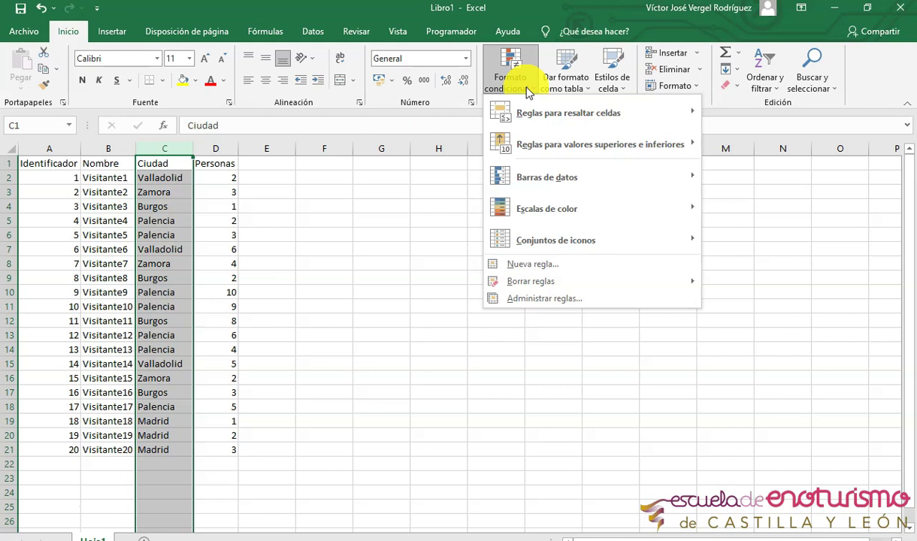
mouse_move(568, 113)
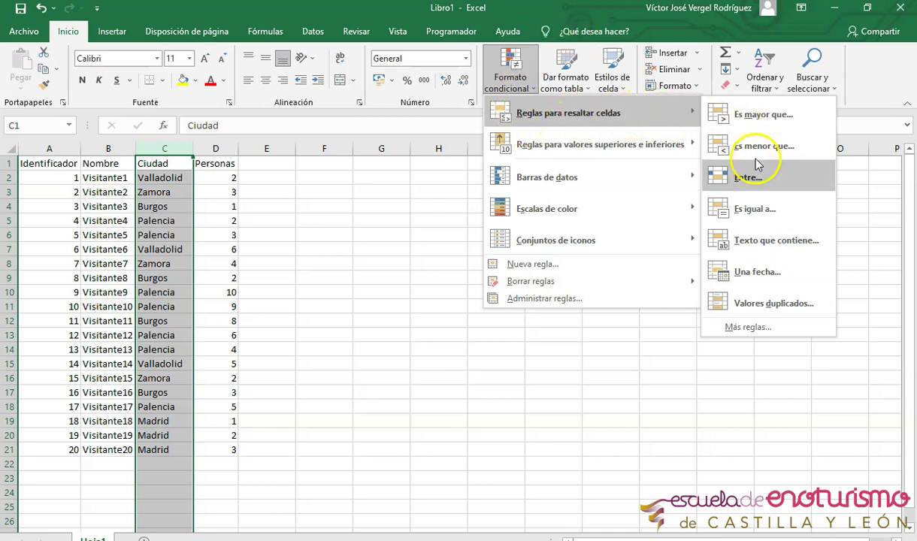
click(764, 208)
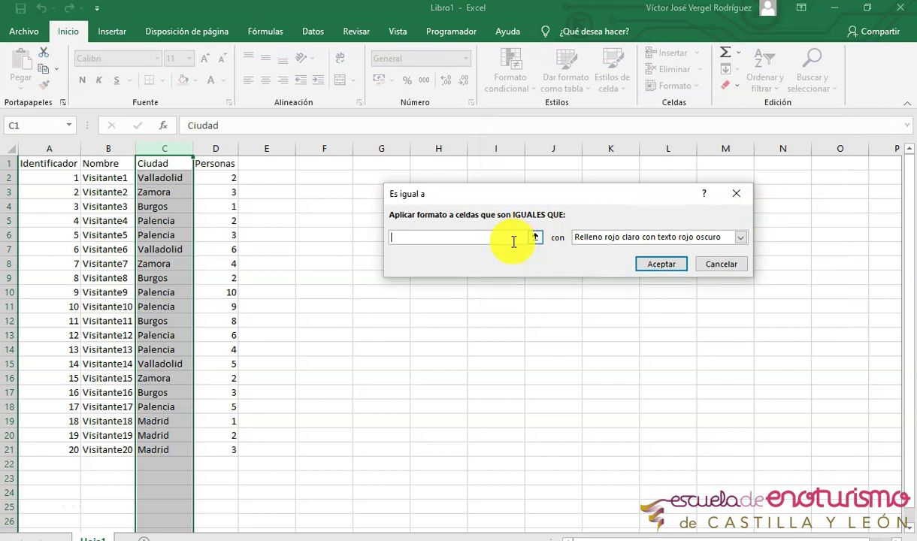
- Enter Palencia as the comparison value and open the highlight format list
text(Palencia)
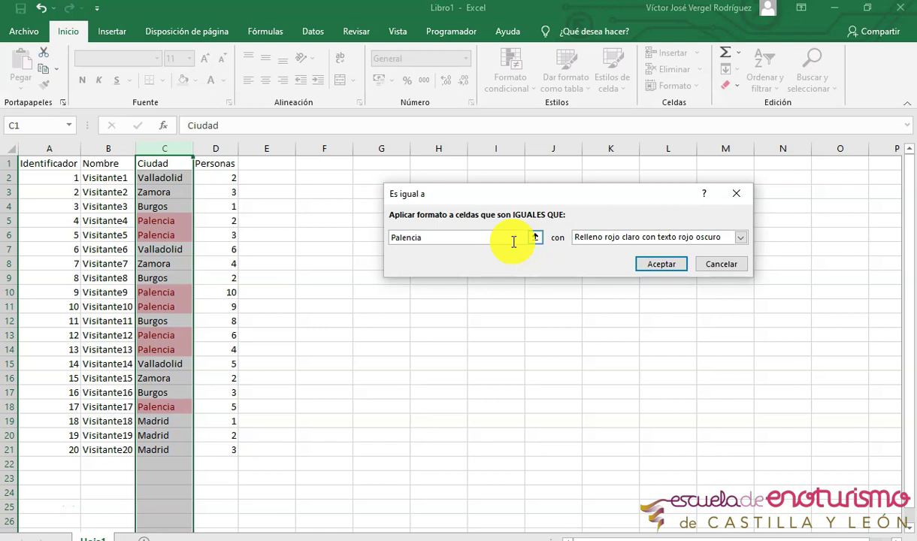
click(669, 237)
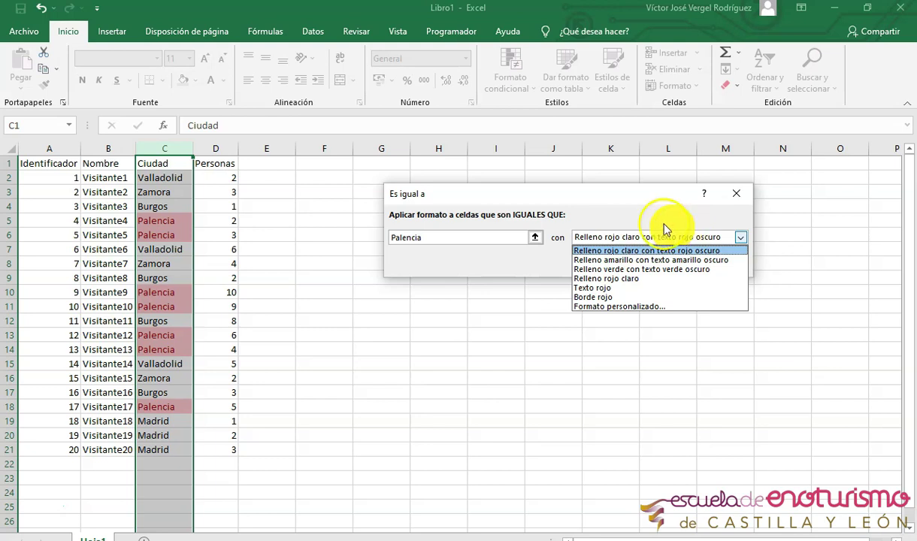
click(662, 230)
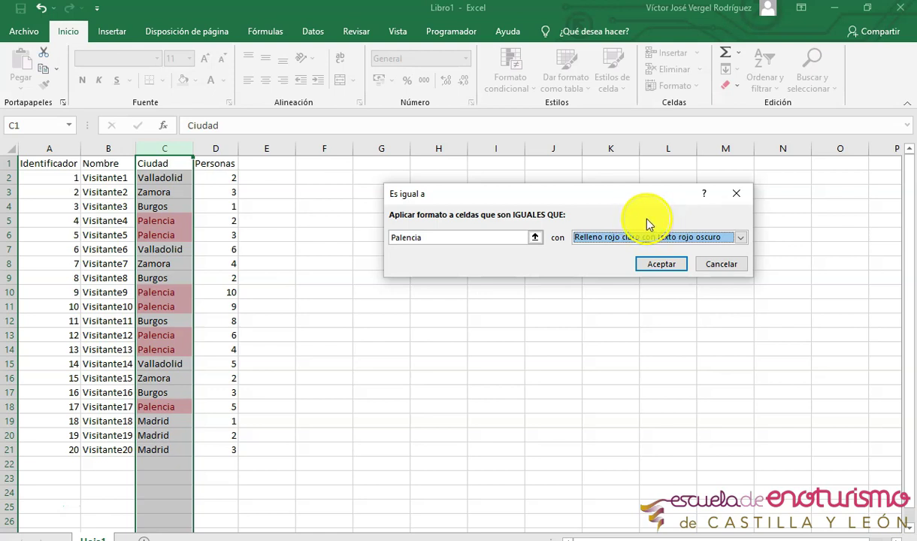
drag(621, 194, 530, 173)
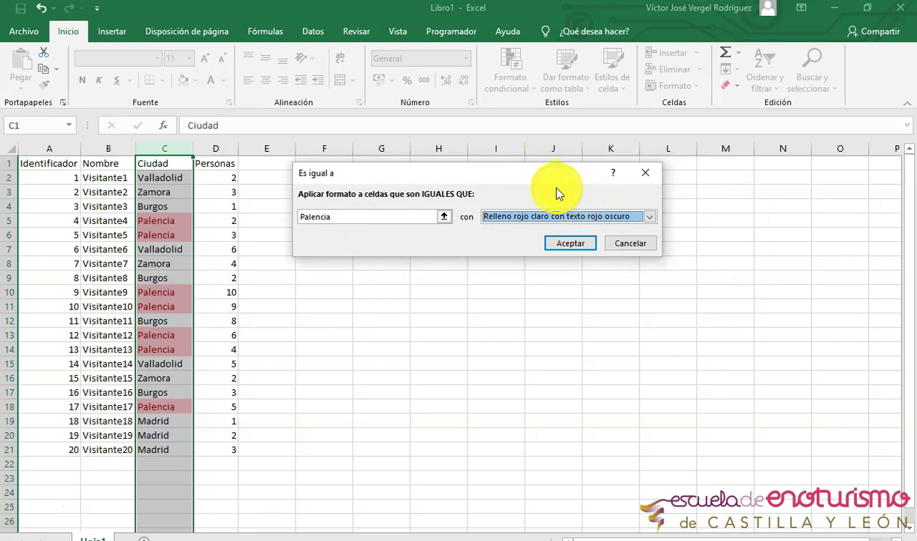
click(571, 216)
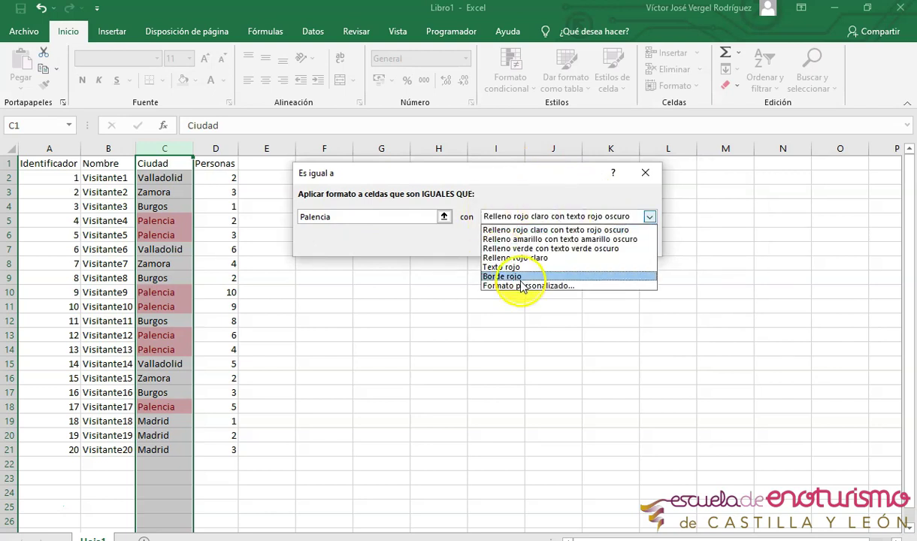
click(516, 219)
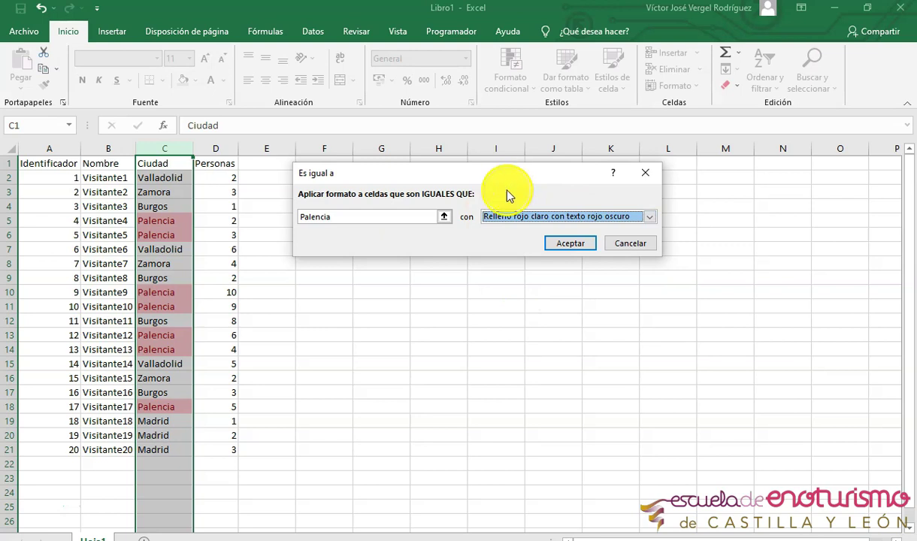
click(545, 217)
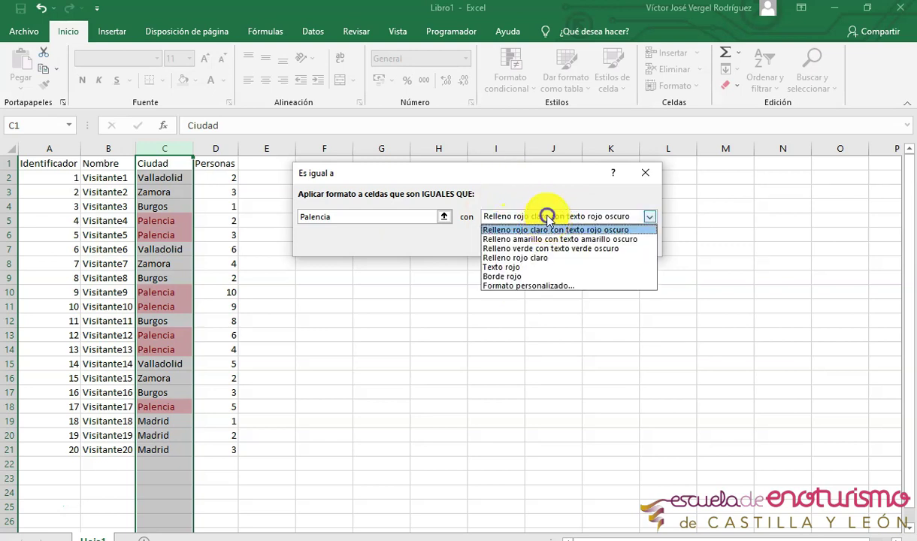
click(544, 218)
click(536, 220)
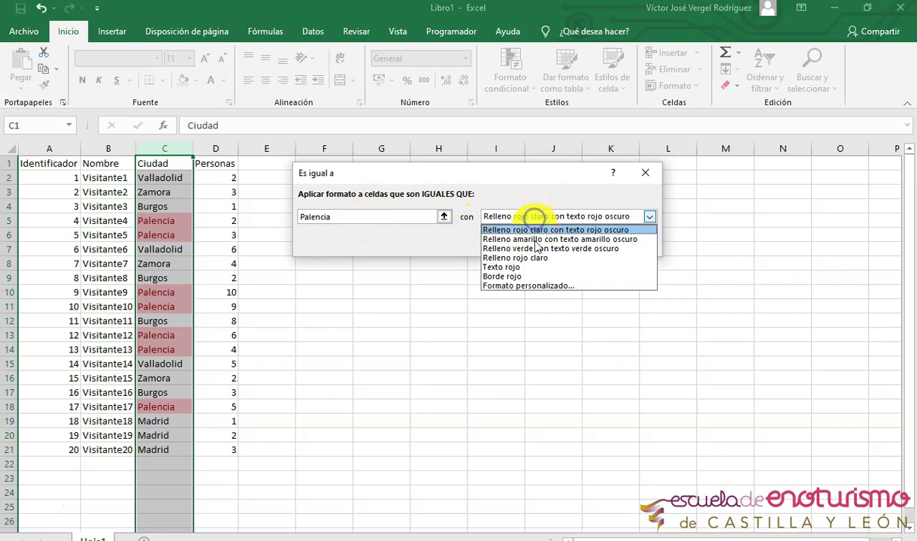
- Define a custom format with light green fill and dark green font colour
click(536, 286)
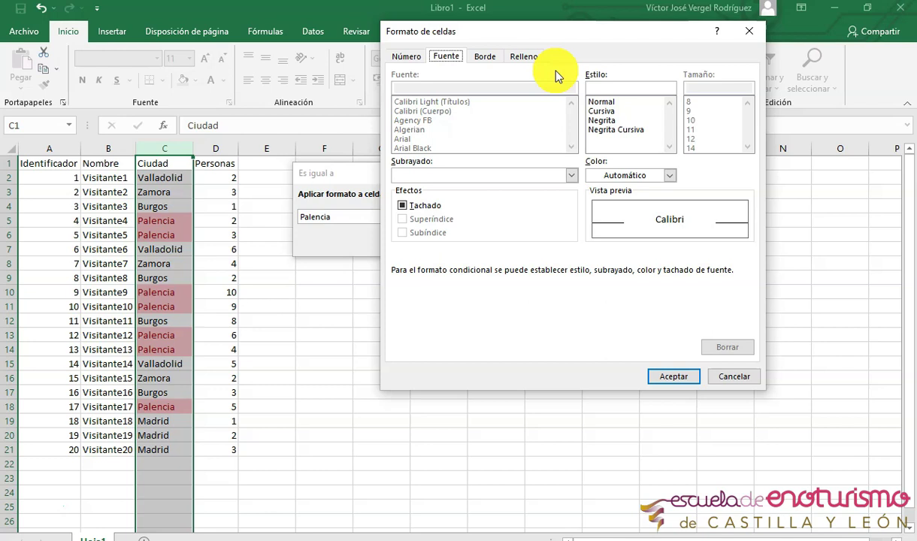
click(522, 58)
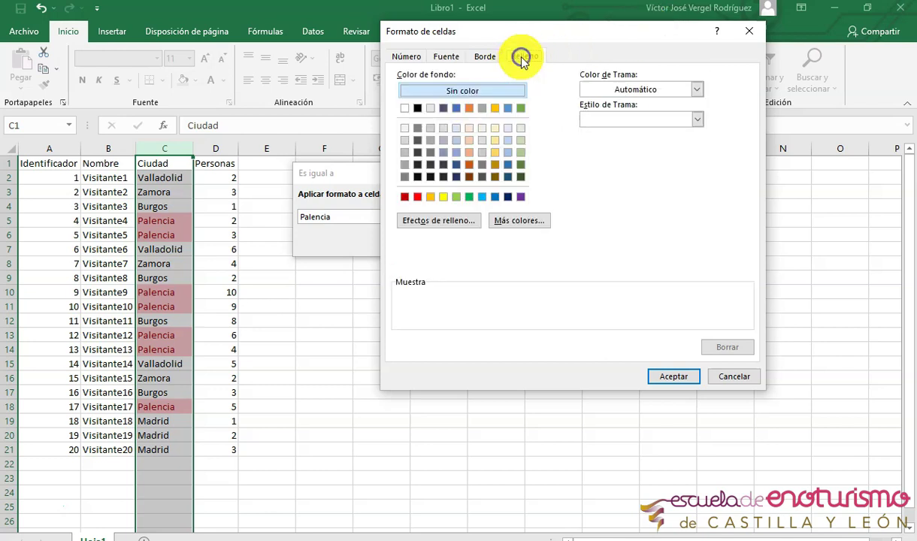
click(520, 140)
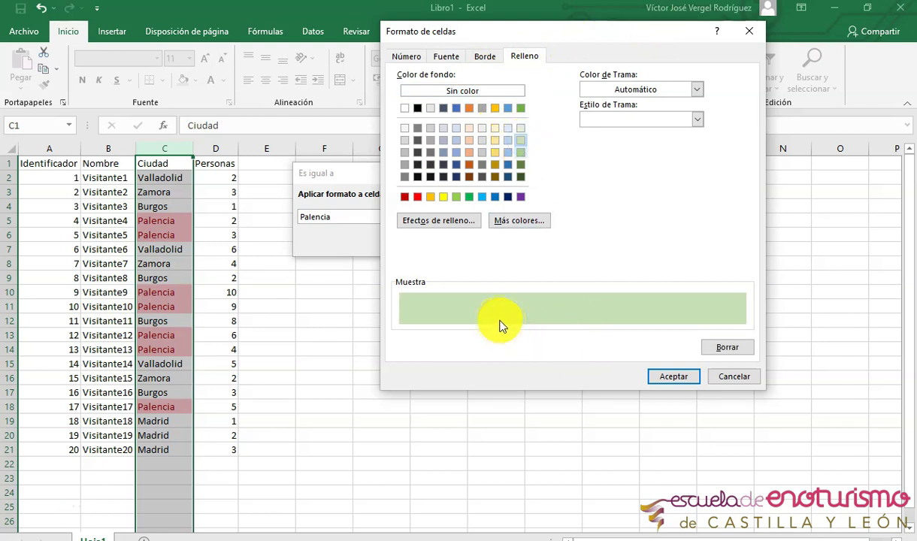
click(447, 58)
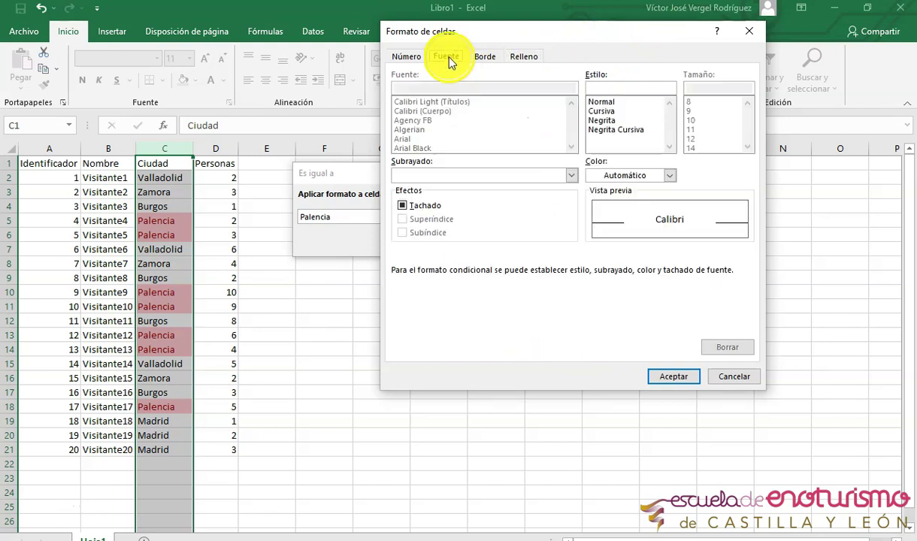
click(637, 175)
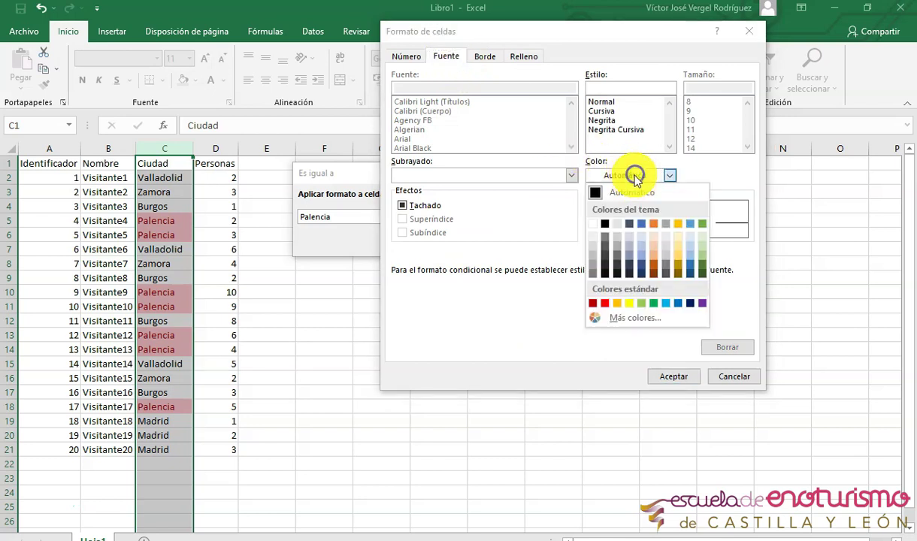
click(702, 271)
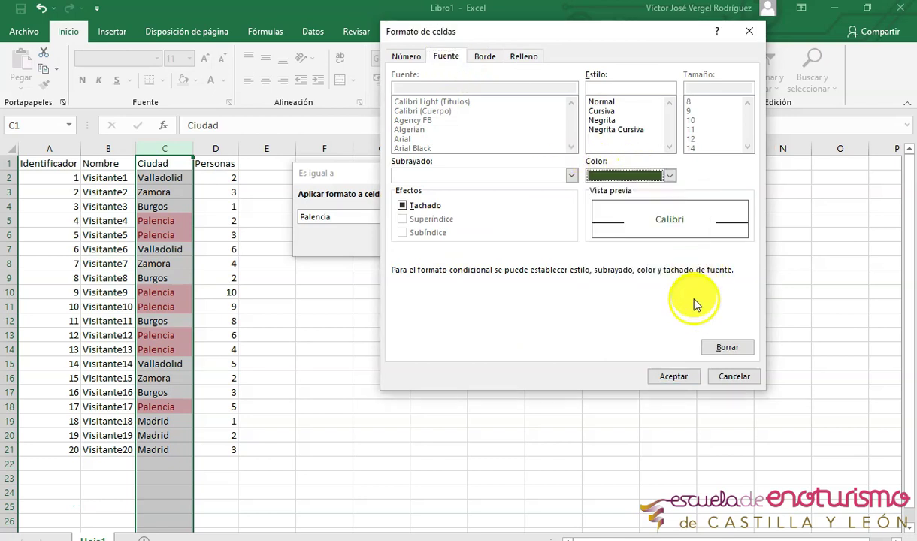
click(676, 377)
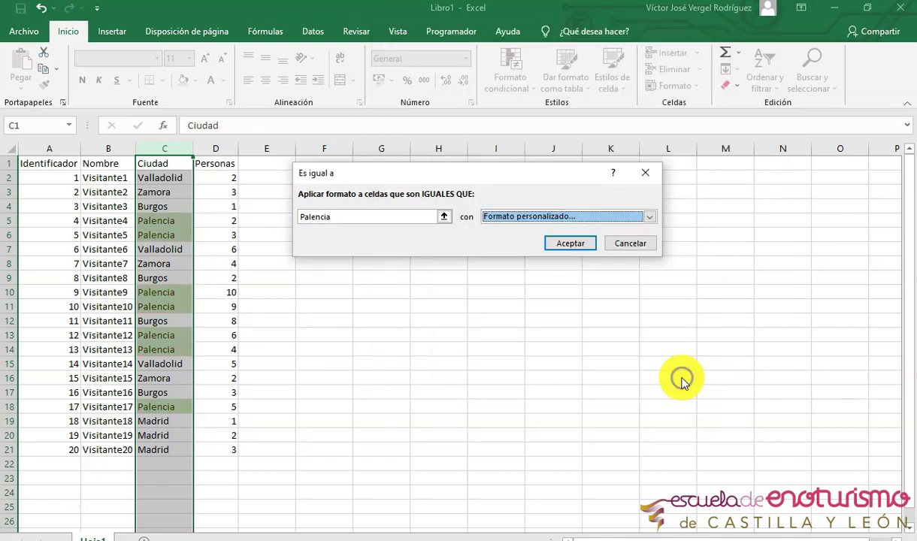
- Apply the Palencia rule, deselect column C, and select cell C1
click(585, 244)
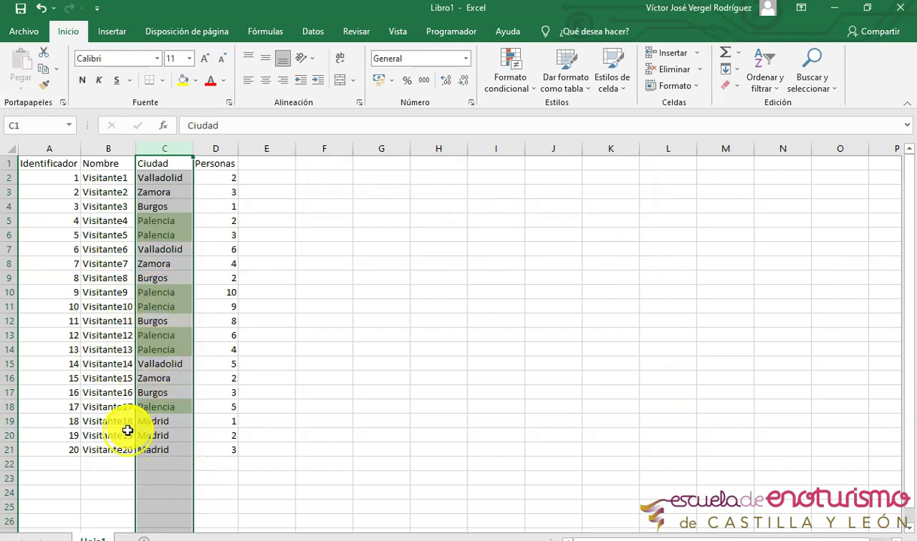
click(216, 321)
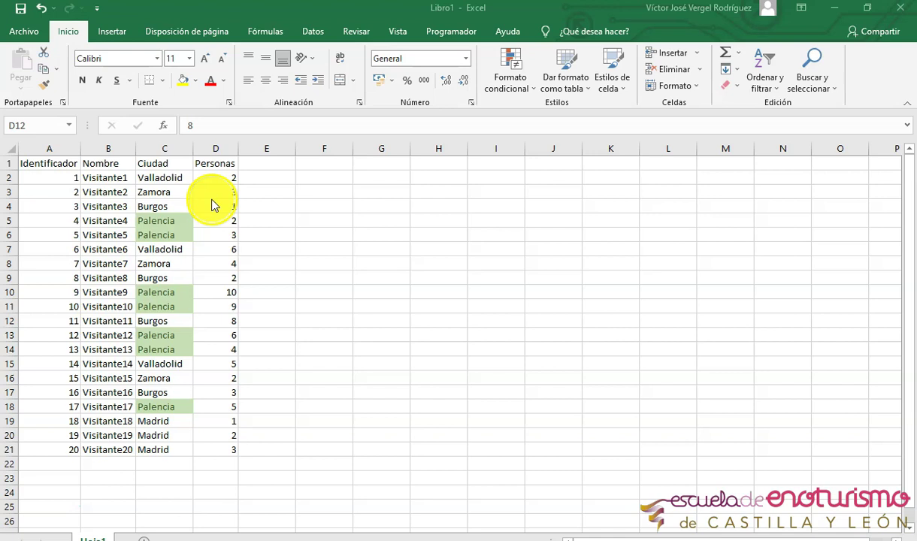
click(153, 170)
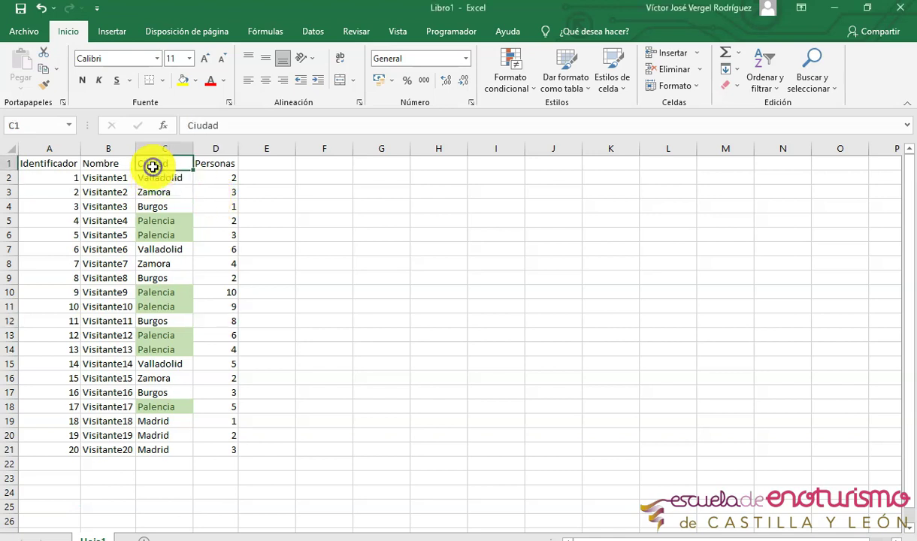
click(27, 33)
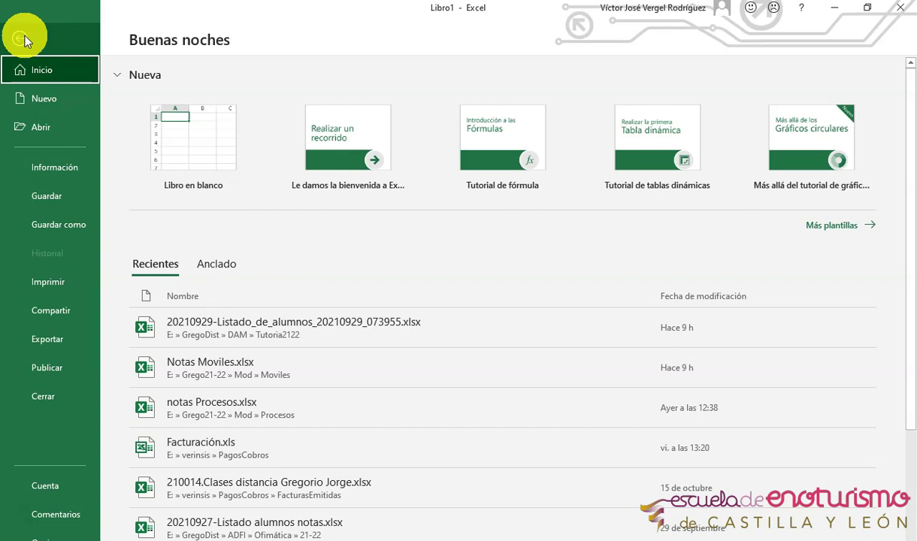
click(62, 296)
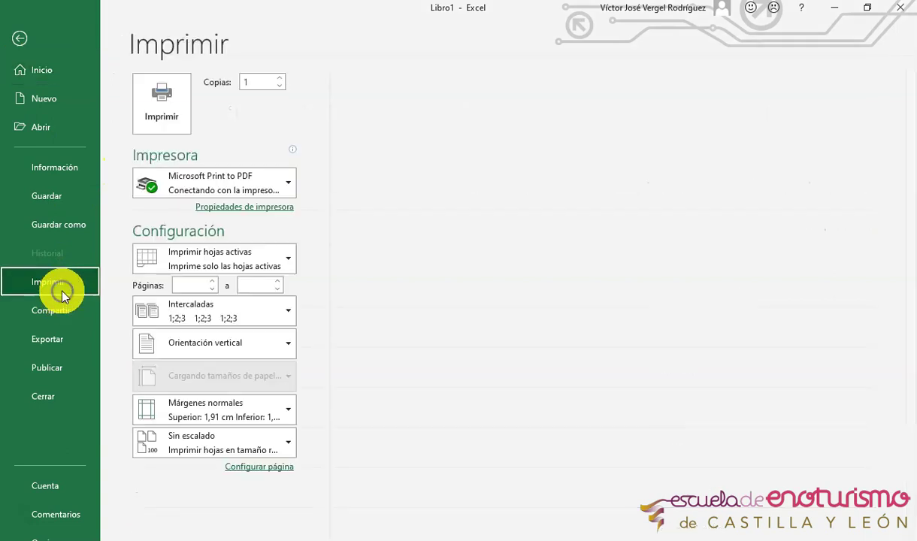
click(288, 183)
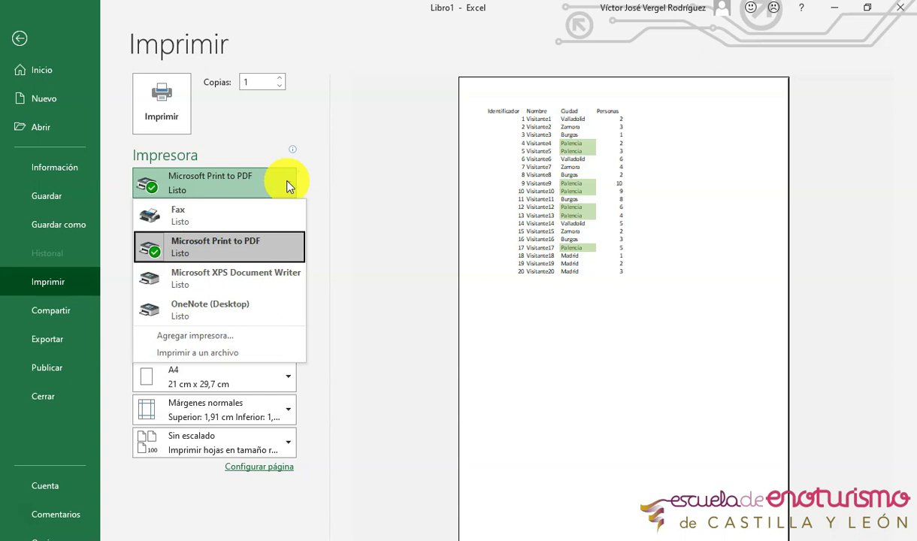
click(222, 254)
click(223, 254)
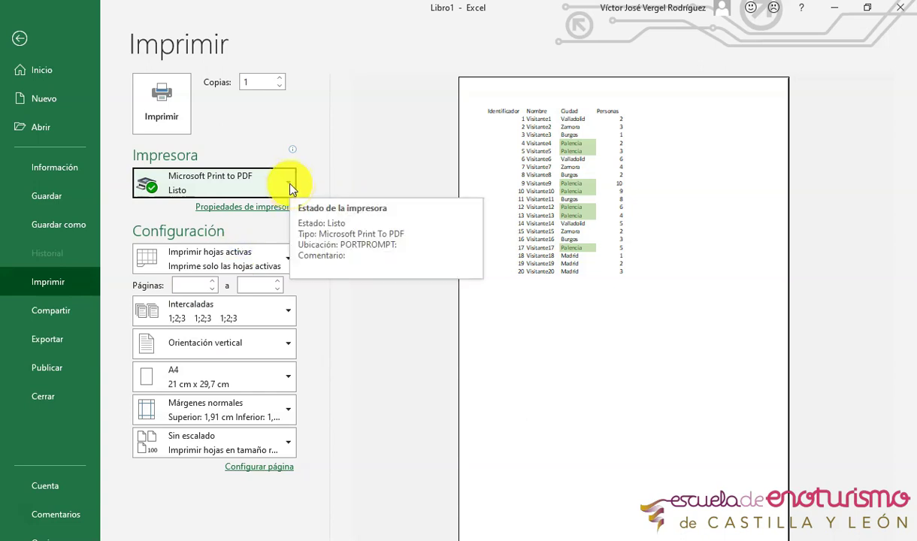
click(21, 37)
- In Guardar como > Examinar, set Tipo to PDF (*.pdf), then close the dialog
click(27, 27)
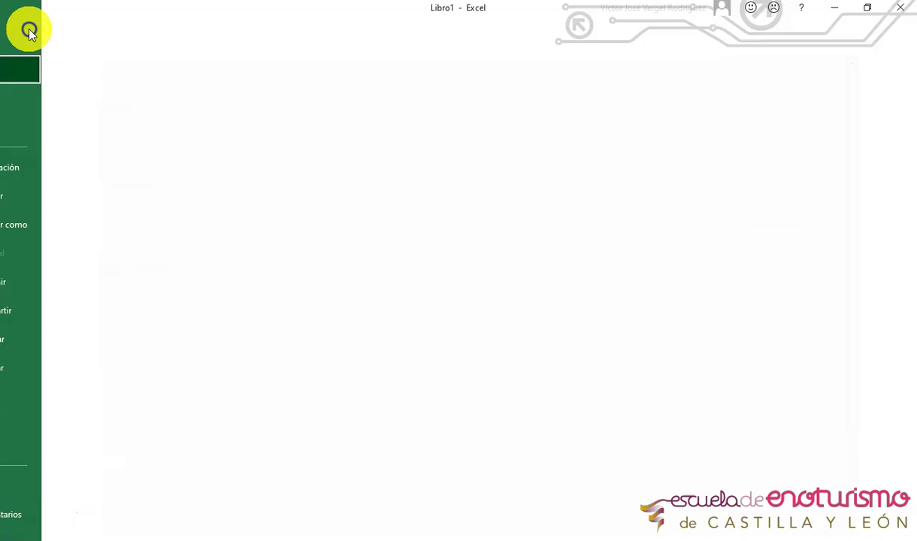
click(81, 226)
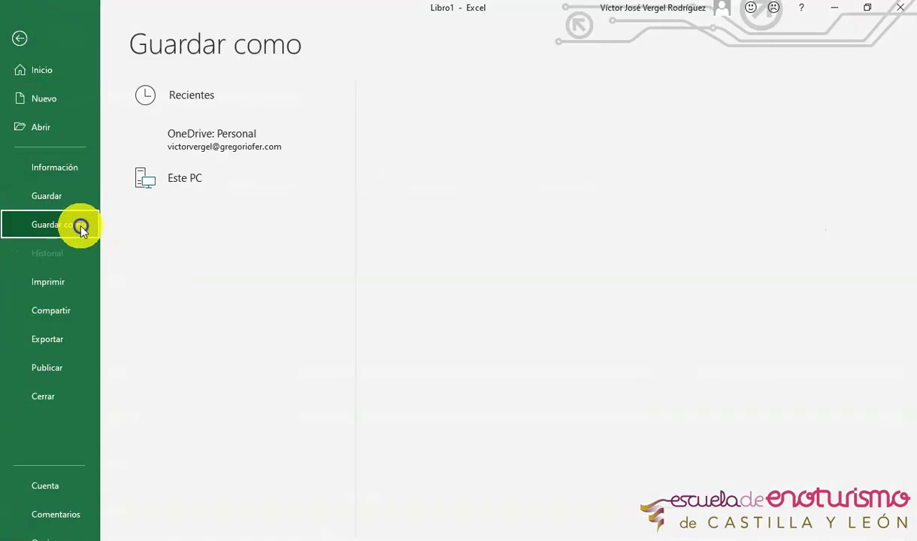
click(205, 258)
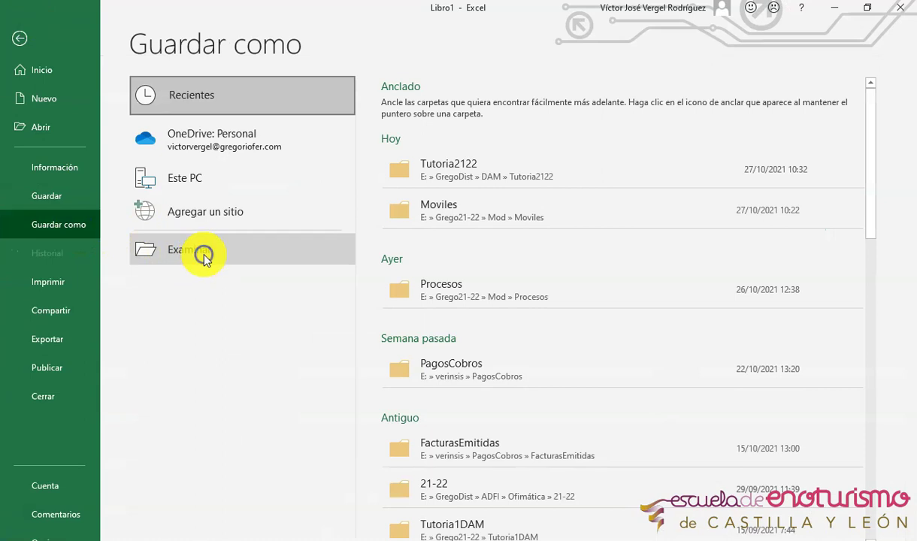
click(214, 261)
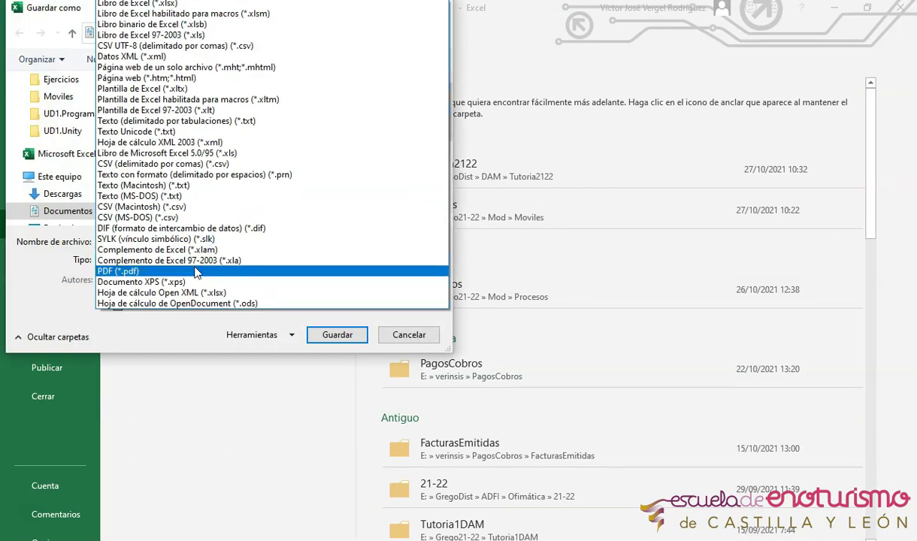
click(150, 271)
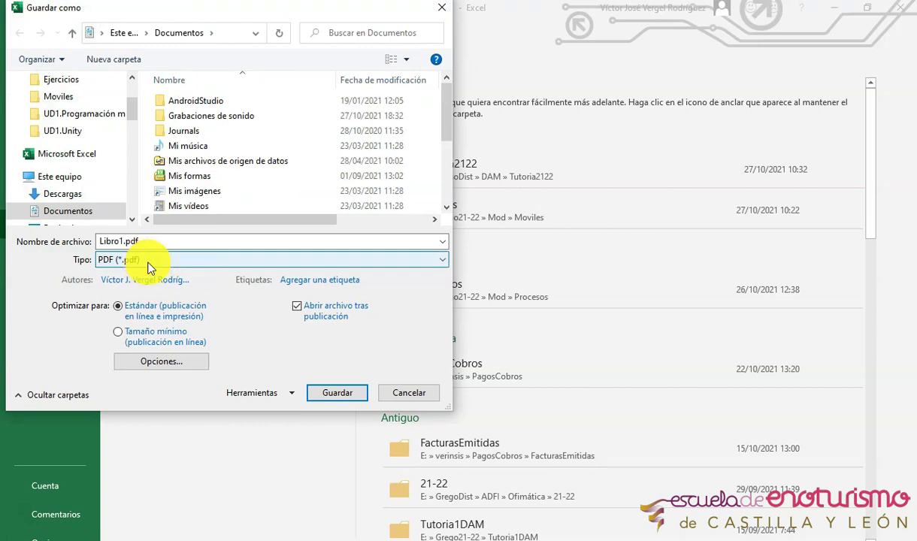
click(441, 7)
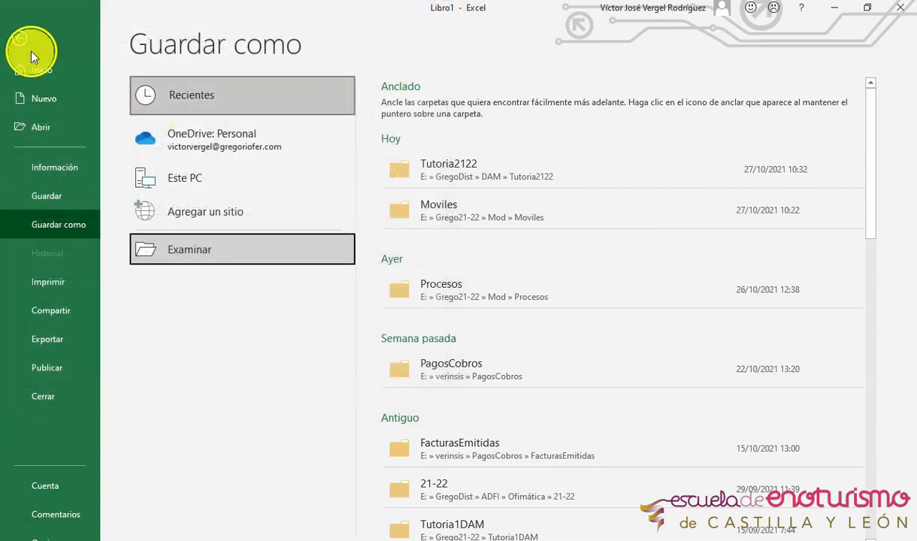
- Return to the backstage home page and show the Imprimir preview
click(27, 47)
click(27, 38)
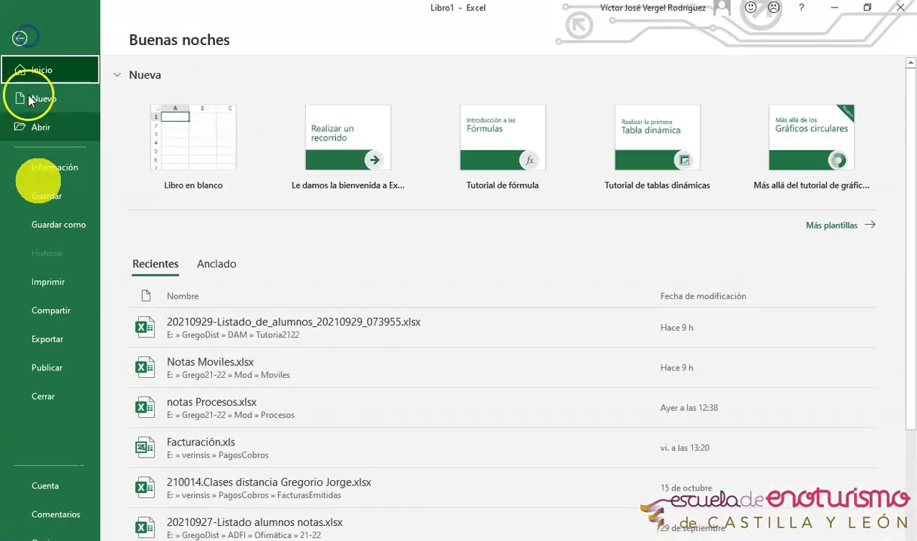
click(57, 288)
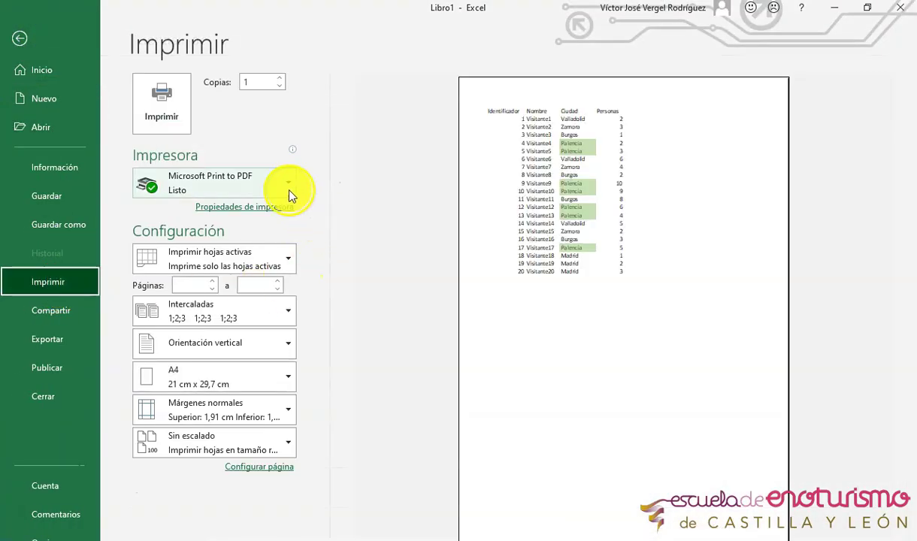
- Select Microsoft Print to PDF as the printer
click(290, 188)
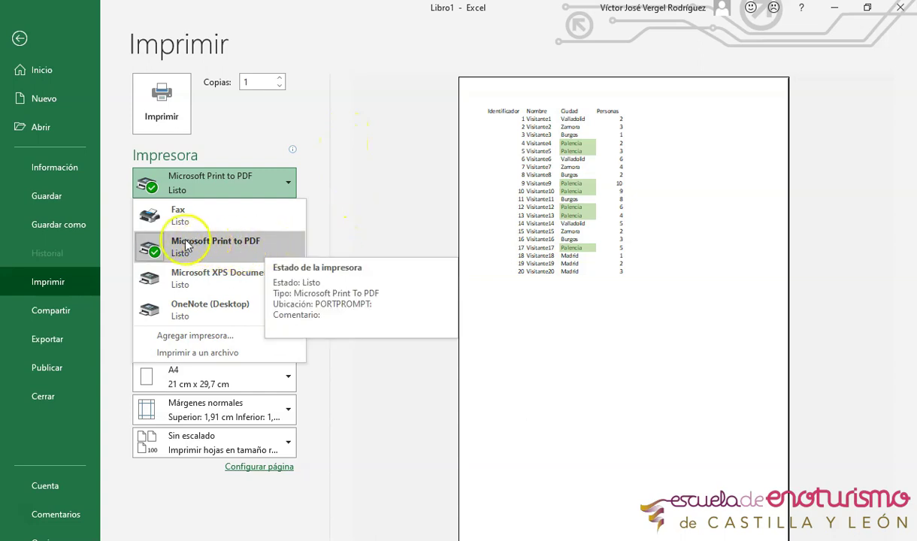
click(248, 246)
click(412, 187)
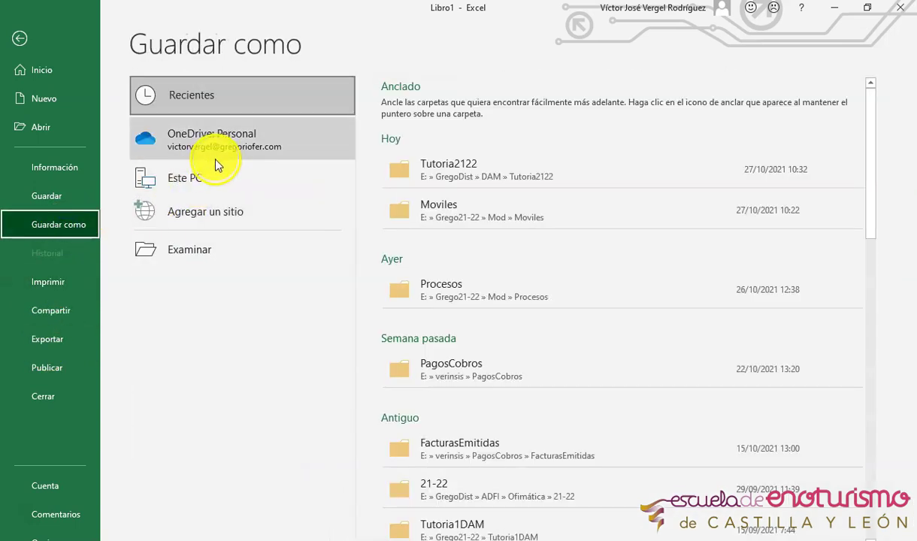
- Save the table as PDF (*.pdf) named Listado in the Descargas folder
click(197, 249)
click(197, 260)
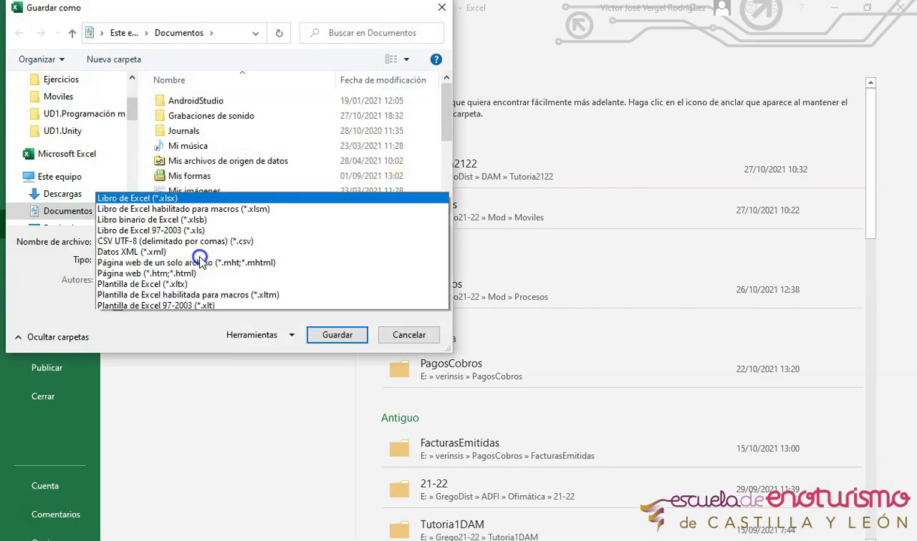
click(212, 268)
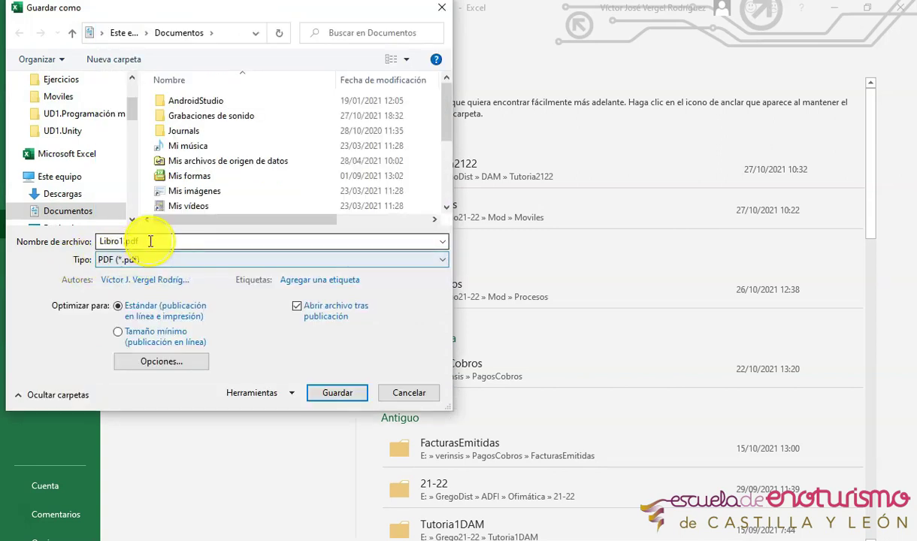
drag(130, 112, 131, 94)
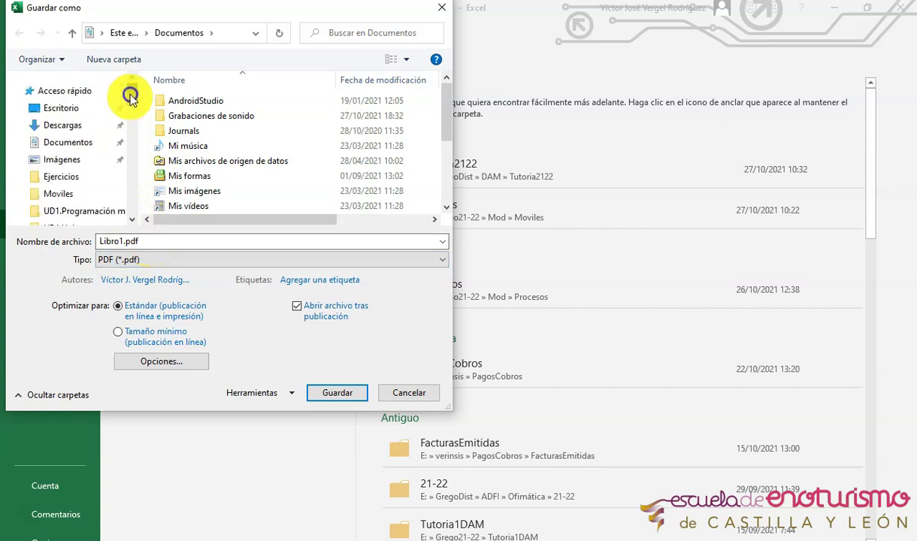
click(66, 125)
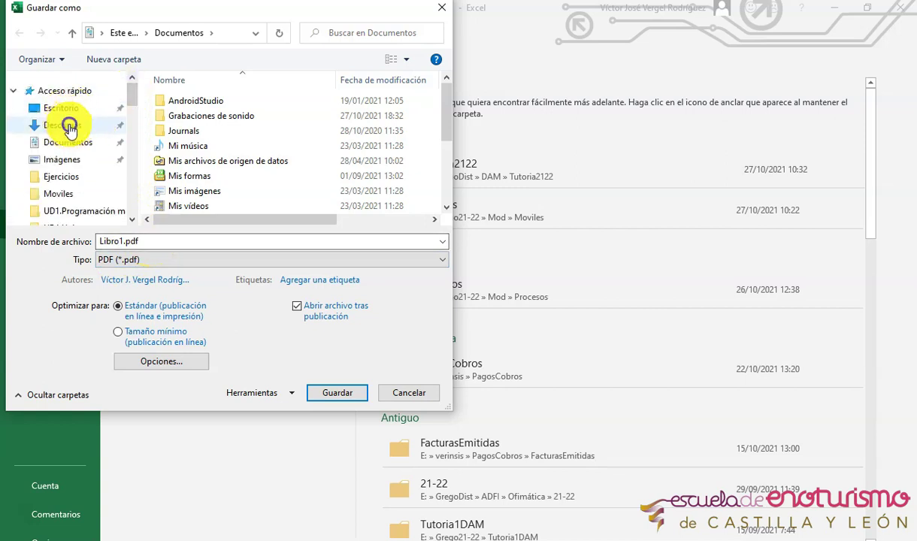
text(Listado)
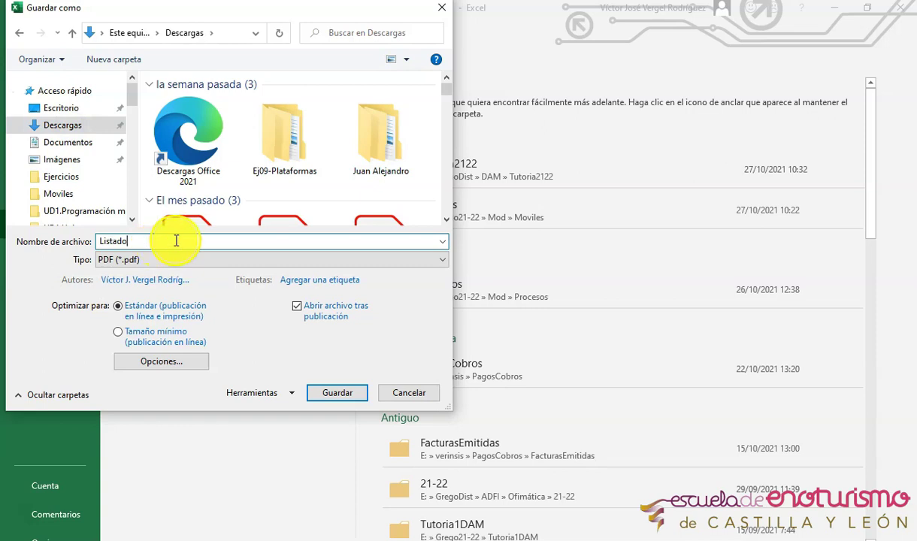
click(343, 400)
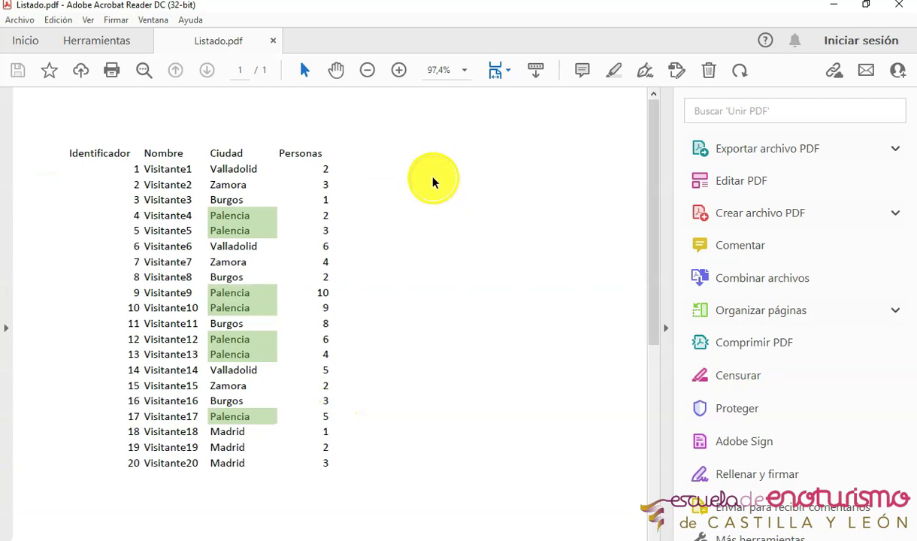
- Inspect Listado.pdf's green Palencia cells in Acrobat Reader, then return to the Excel spreadsheet
scroll(474, 239, down, 2)
scroll(473, 239, down, 1)
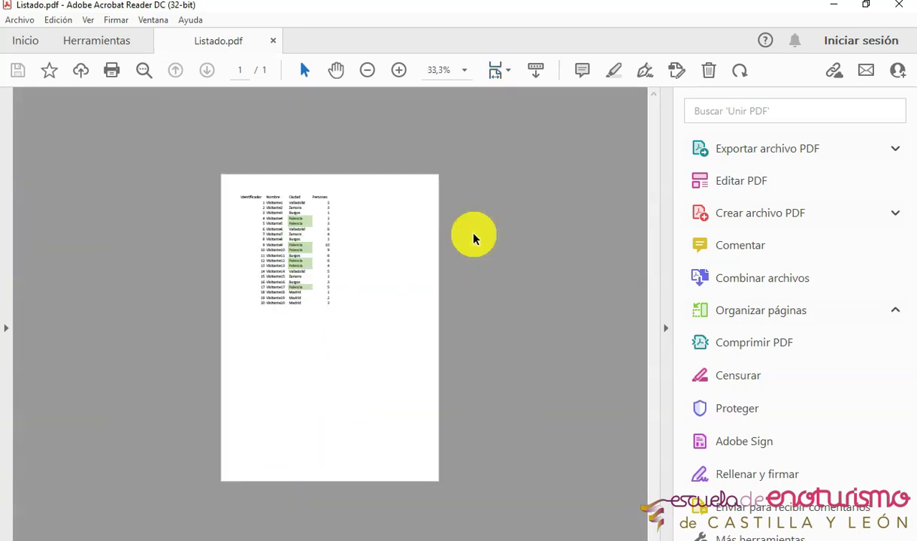
scroll(474, 239, up, 1)
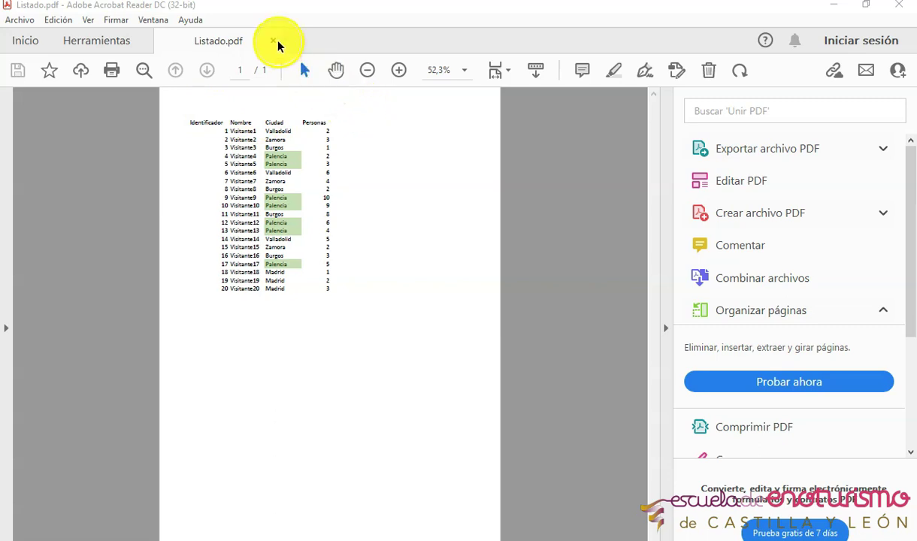
key(alt+Tab)
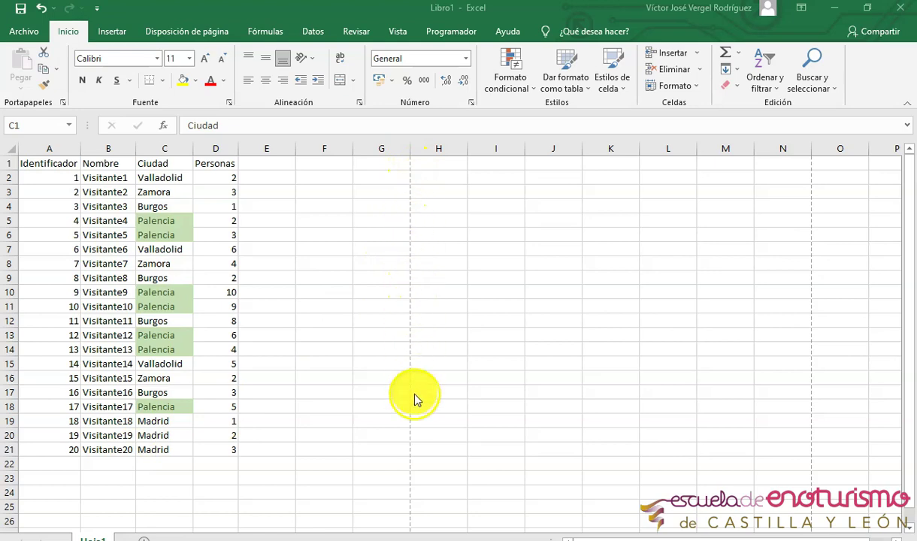
scroll(411, 492, down, 2)
scroll(411, 496, down, 2)
scroll(412, 496, down, 3)
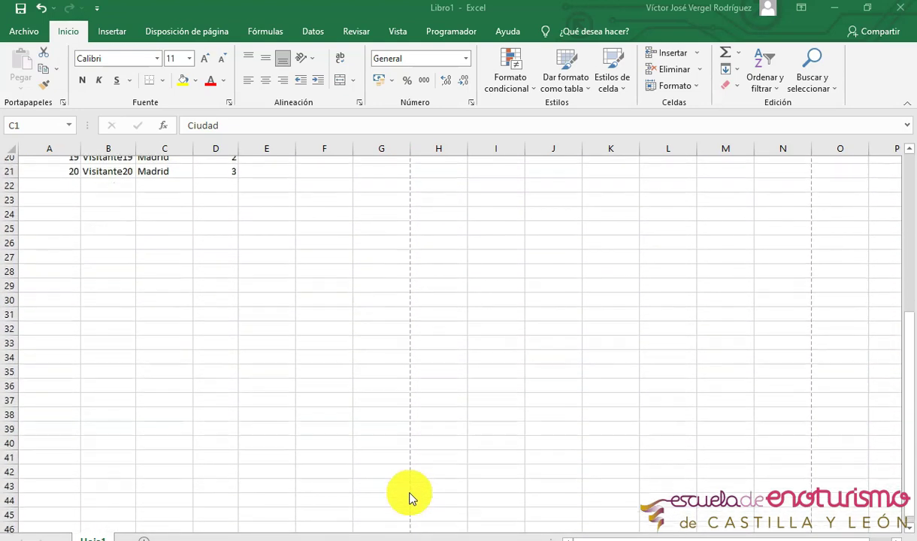
scroll(411, 493, down, 1)
scroll(411, 489, down, 3)
scroll(413, 481, down, 2)
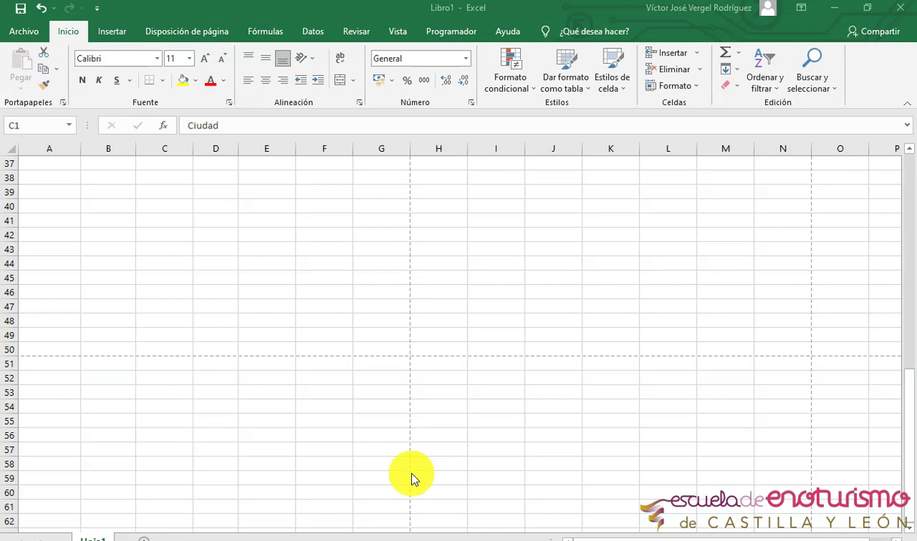
scroll(412, 351, up, 7)
scroll(412, 351, up, 5)
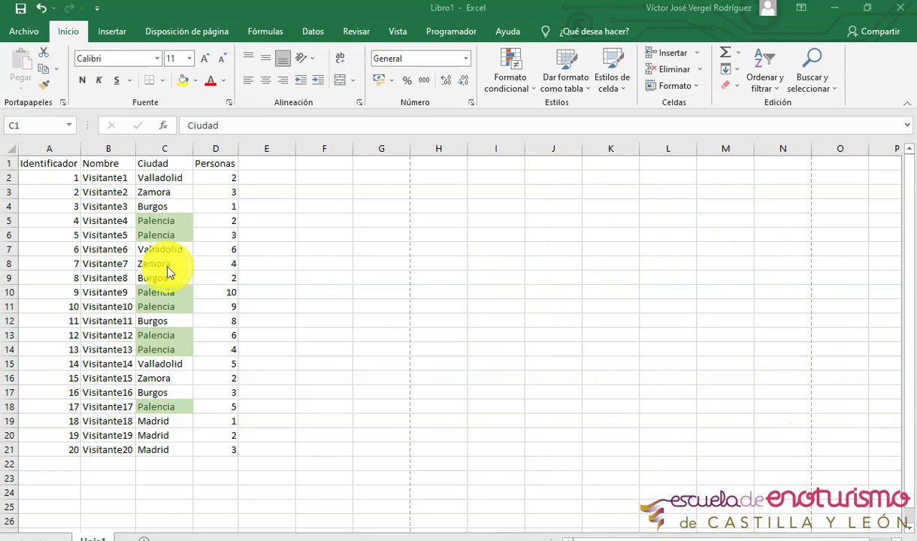
- Open Configurar página from the Archivo > Imprimir print preview
click(14, 29)
click(74, 282)
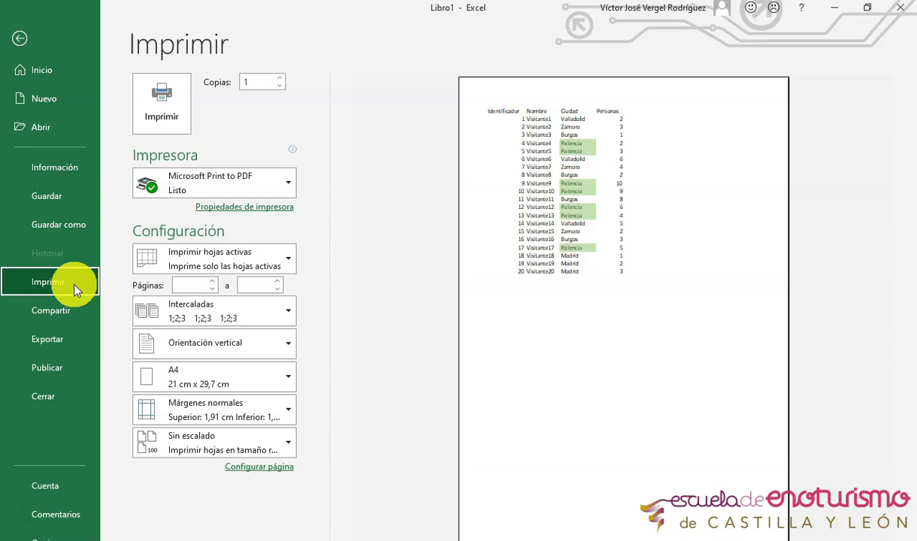
click(251, 471)
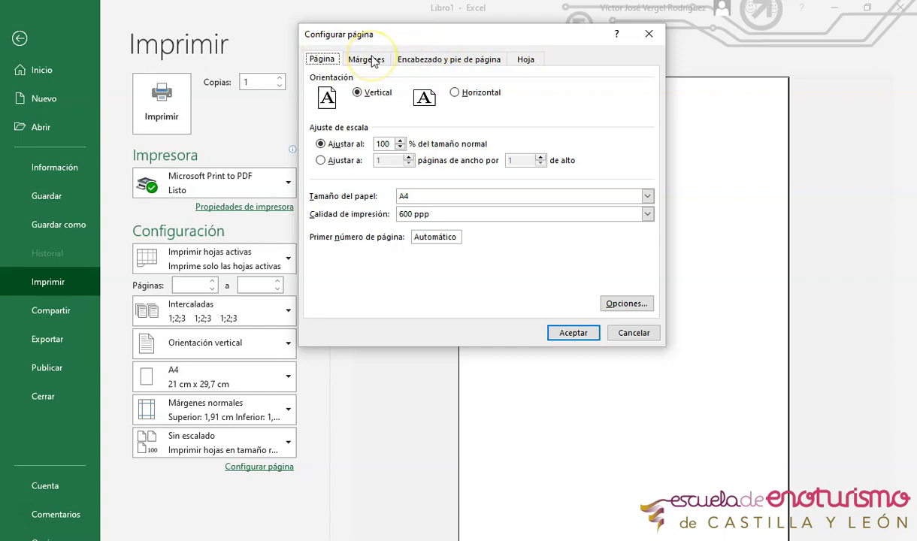
- Set page margins to top 3,9, left and right 3,3, bottom 2,9 and apply them
click(370, 60)
drag(392, 38, 181, 111)
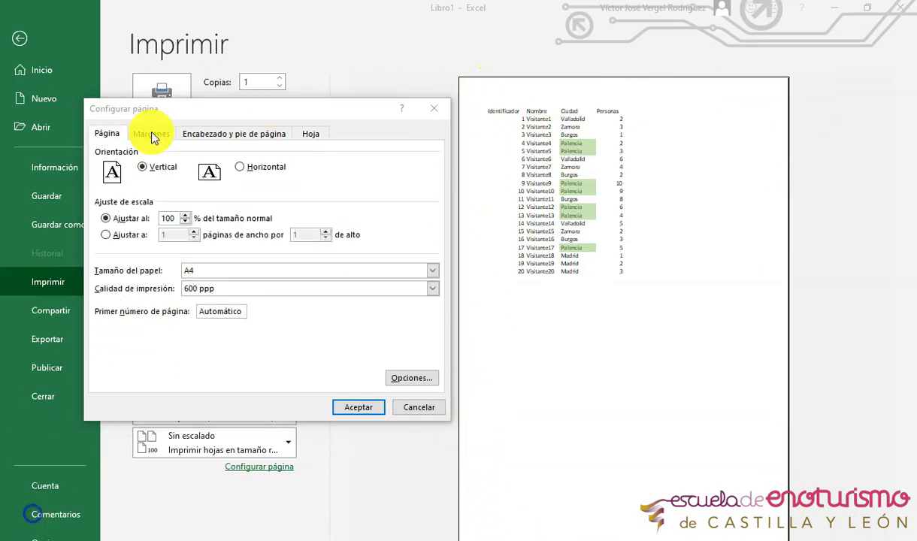
click(151, 135)
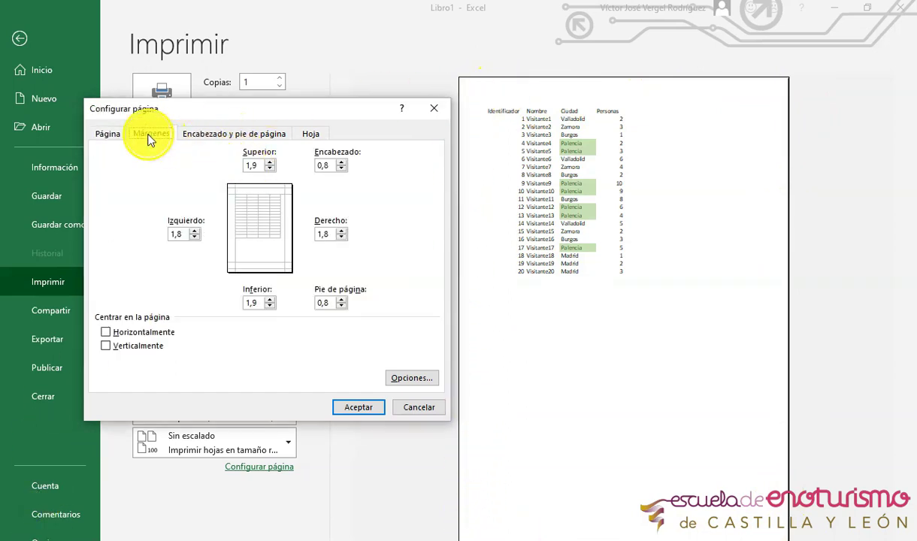
click(270, 161)
click(269, 162)
click(269, 162)
click(270, 162)
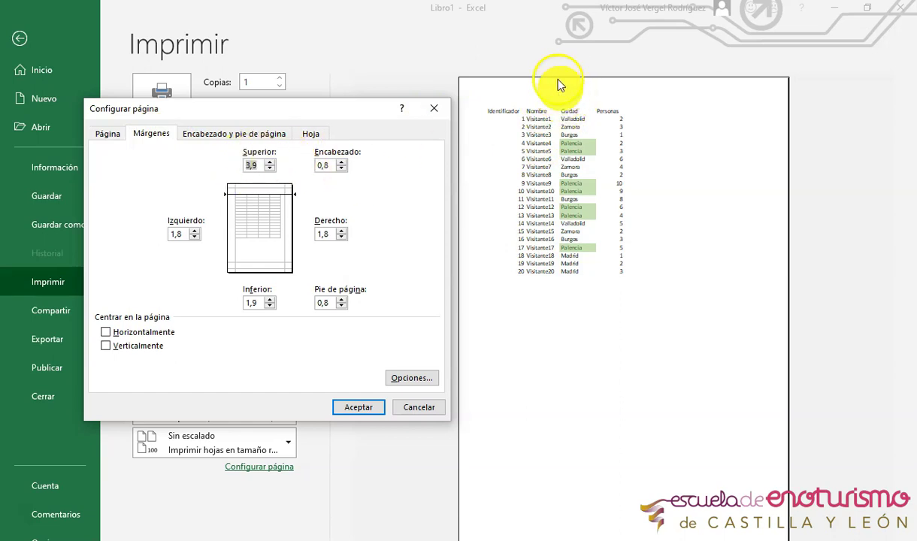
click(189, 234)
text(3,9)
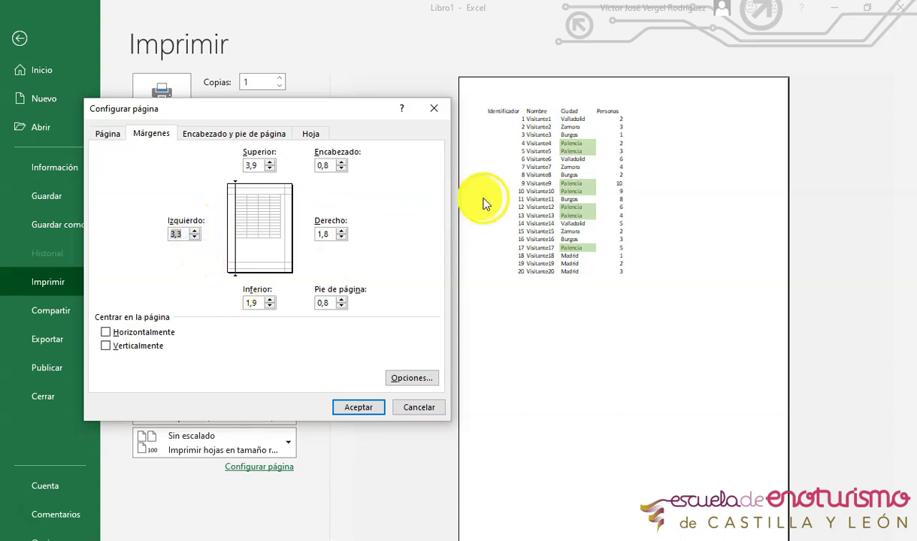
click(331, 234)
text(3,3)
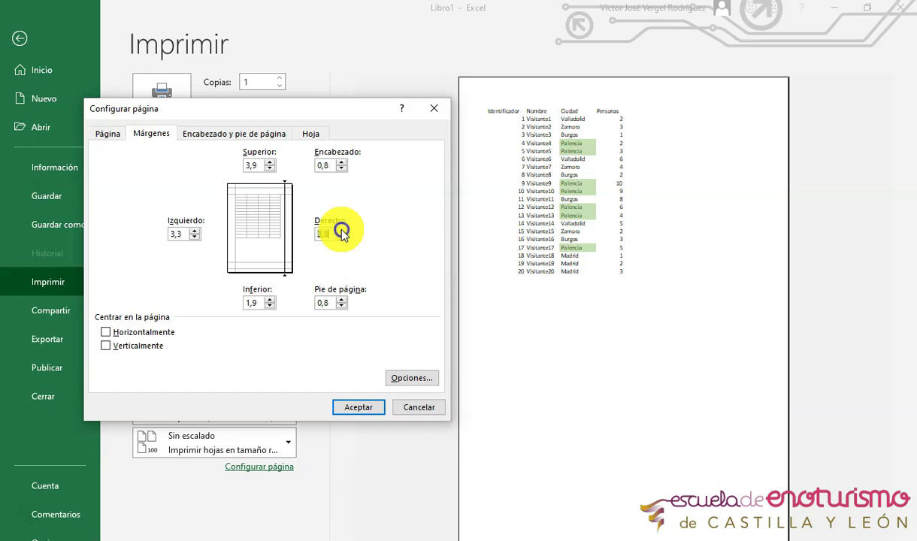
click(272, 302)
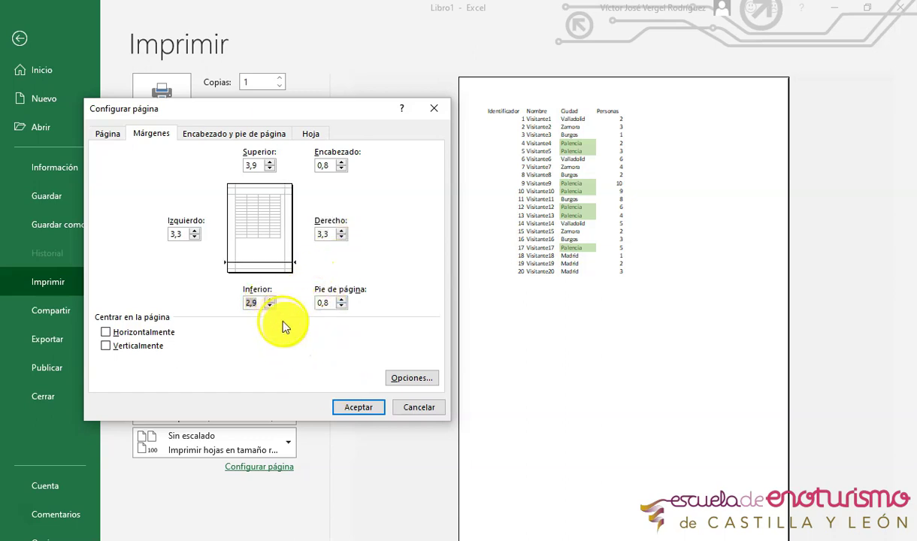
click(368, 415)
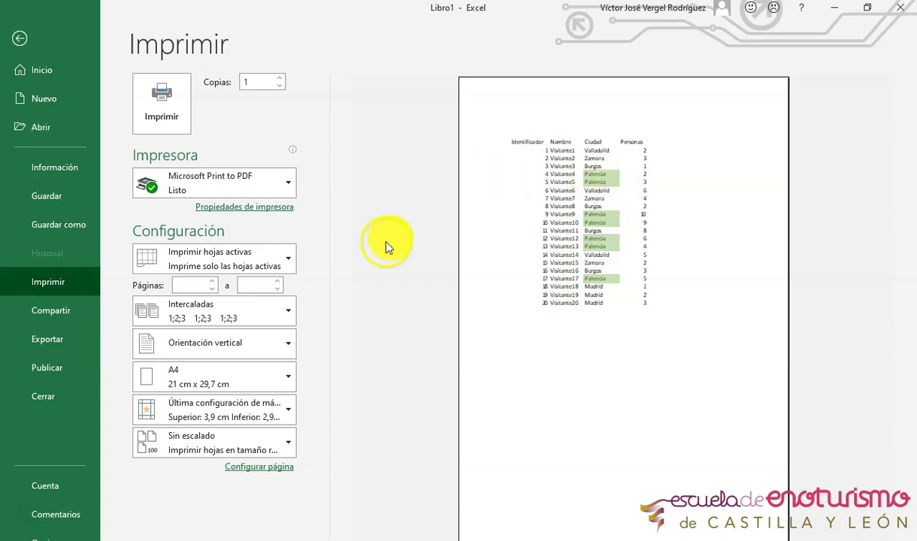
- Reopen Configurar página, confirm the saved margins, and view the Encabezado y pie de página settings
click(267, 473)
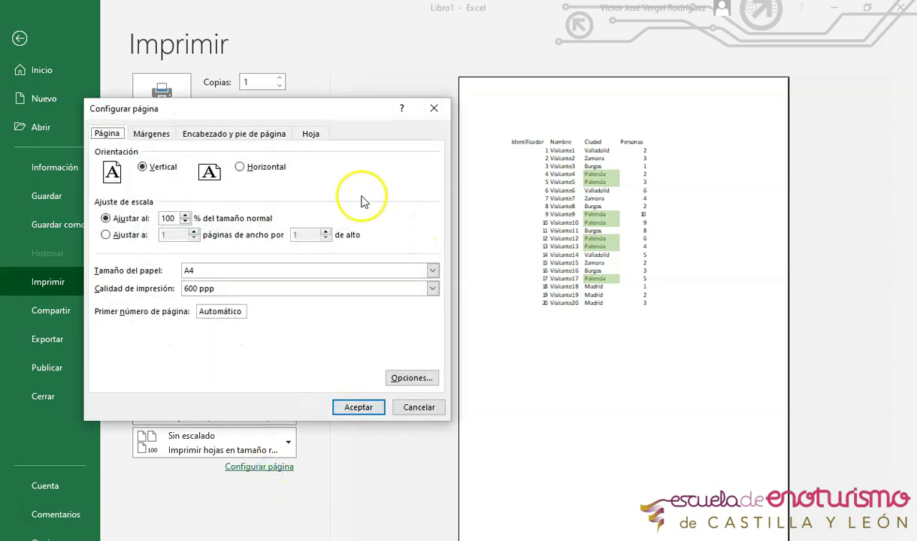
click(152, 134)
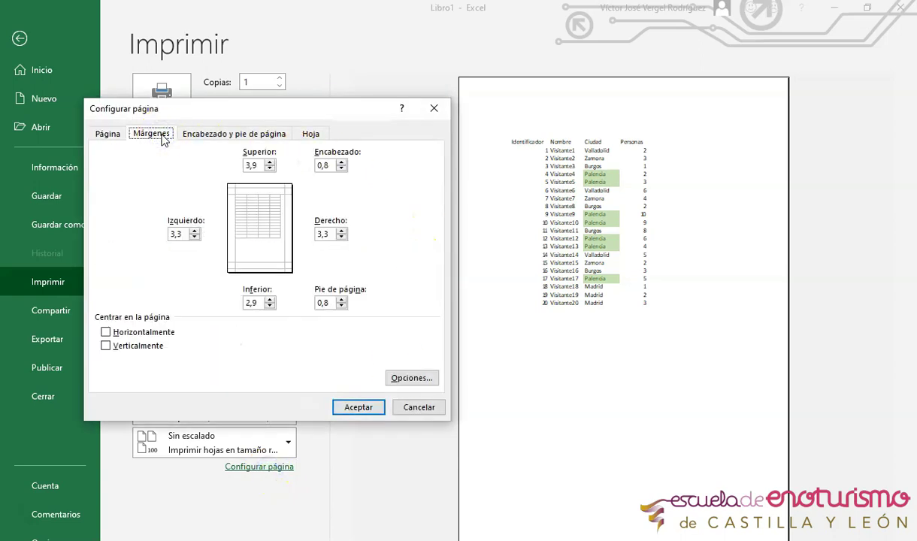
click(224, 134)
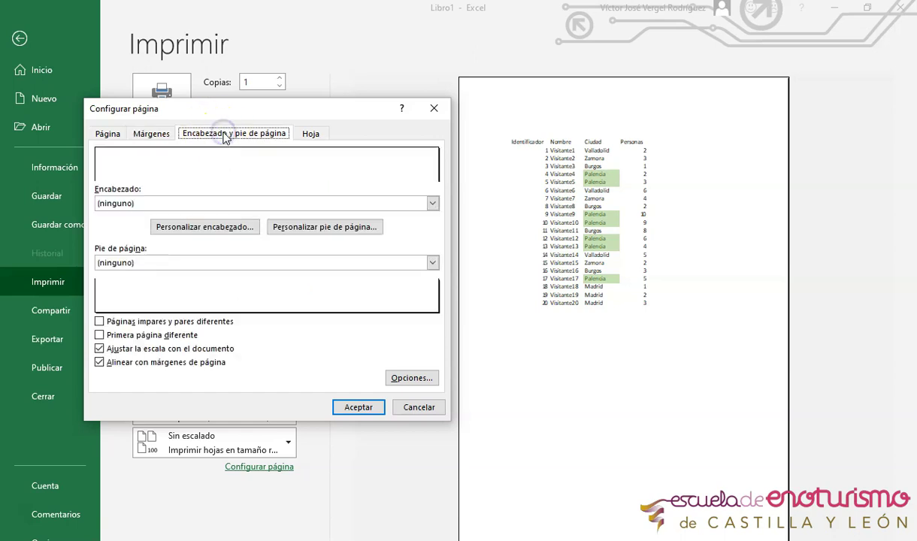
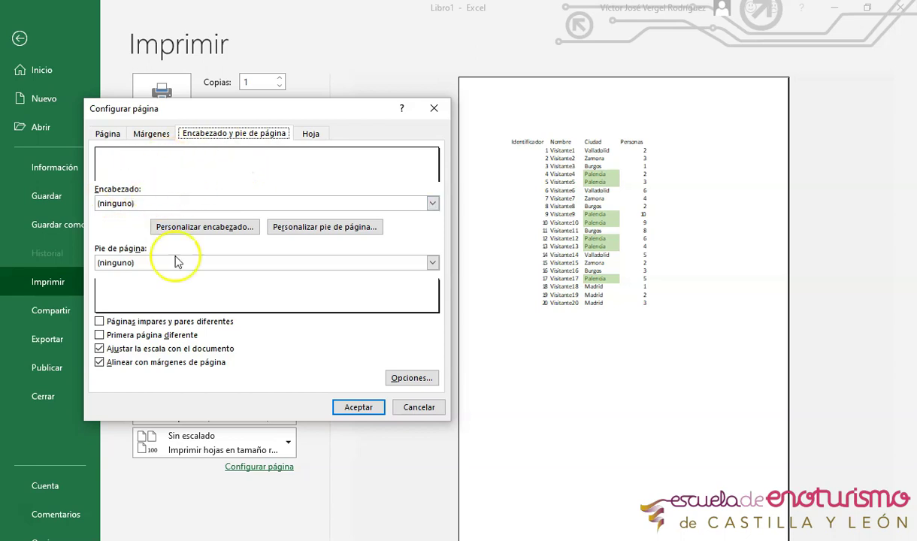
- Set the page footer to 'Página 1', leaving the header as (ninguno)
click(204, 259)
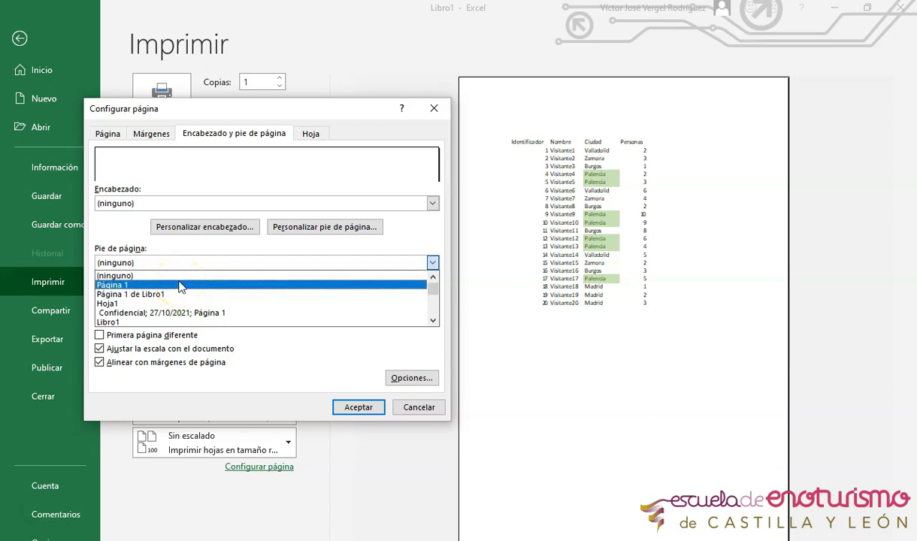
click(180, 286)
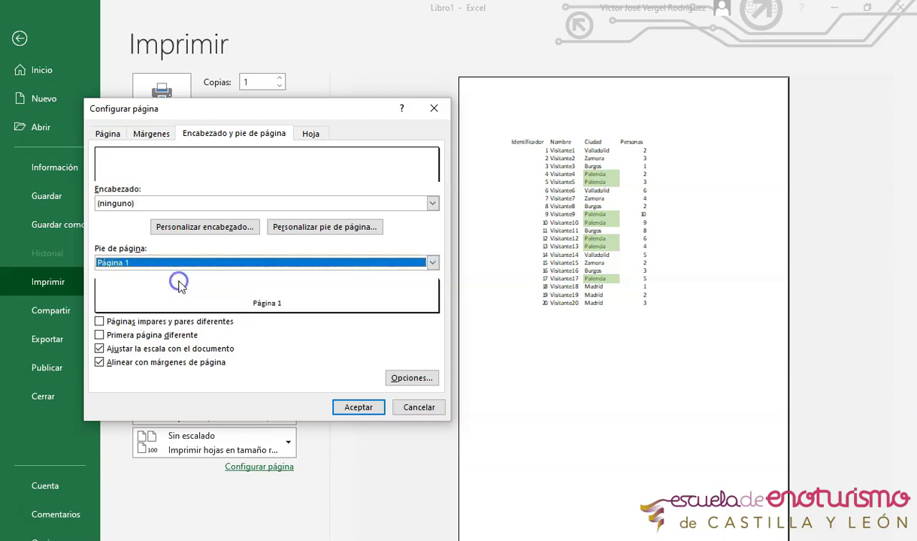
click(134, 268)
click(143, 282)
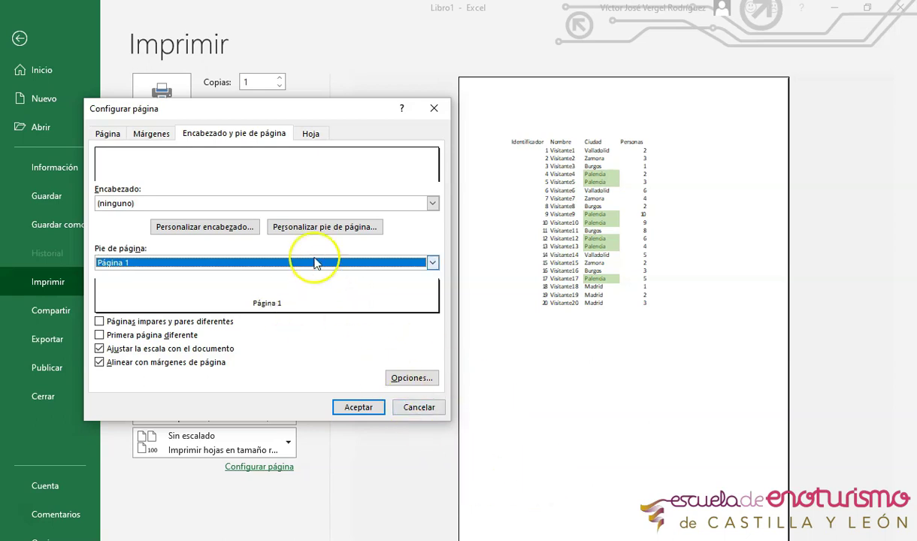
click(134, 264)
click(134, 267)
click(135, 267)
click(135, 267)
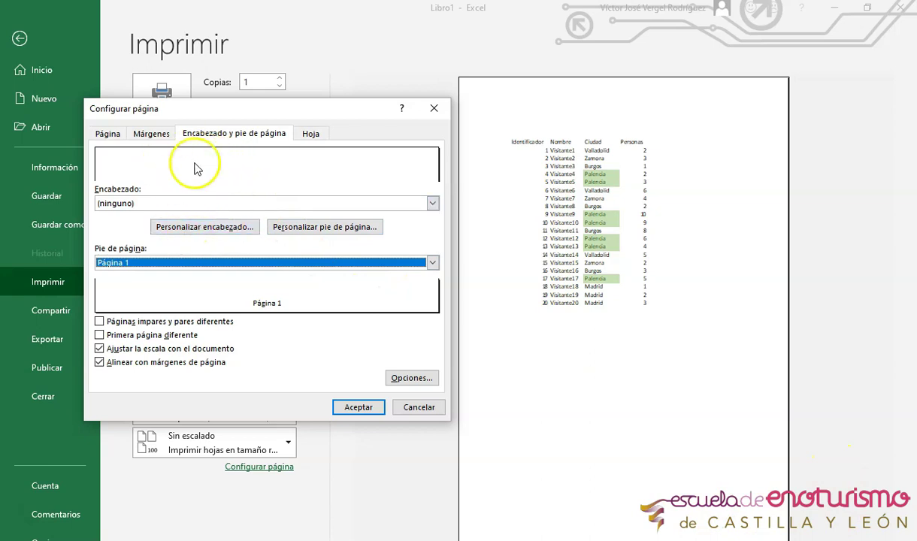
- Start inserting a picture from a file into the custom header's left section
click(218, 228)
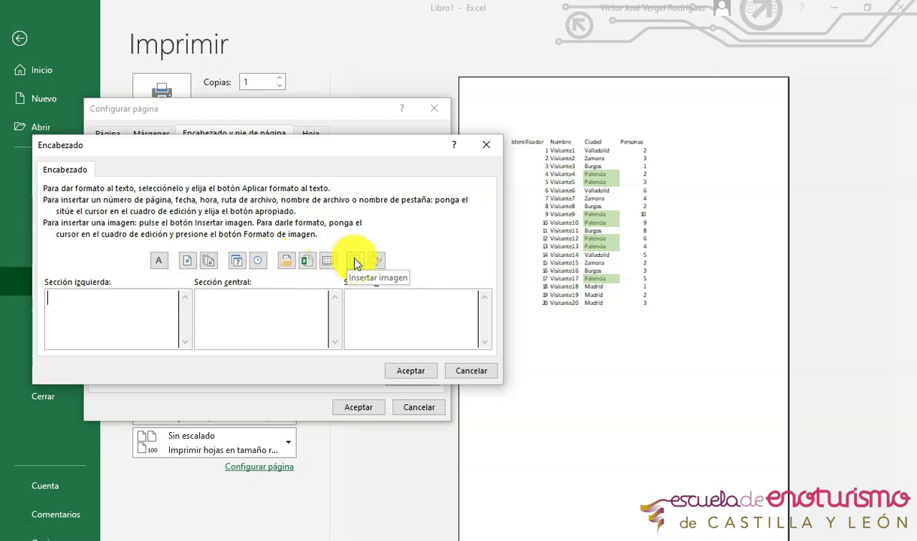
click(76, 301)
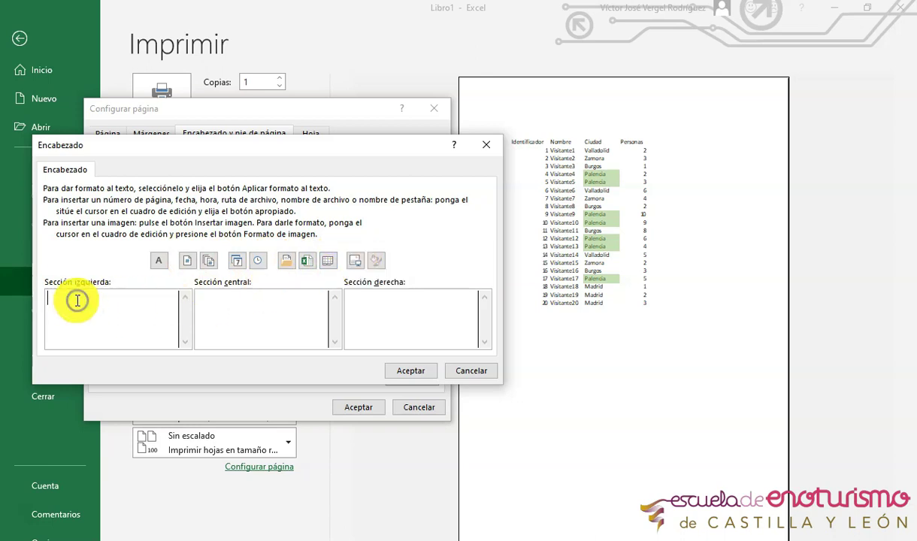
click(359, 264)
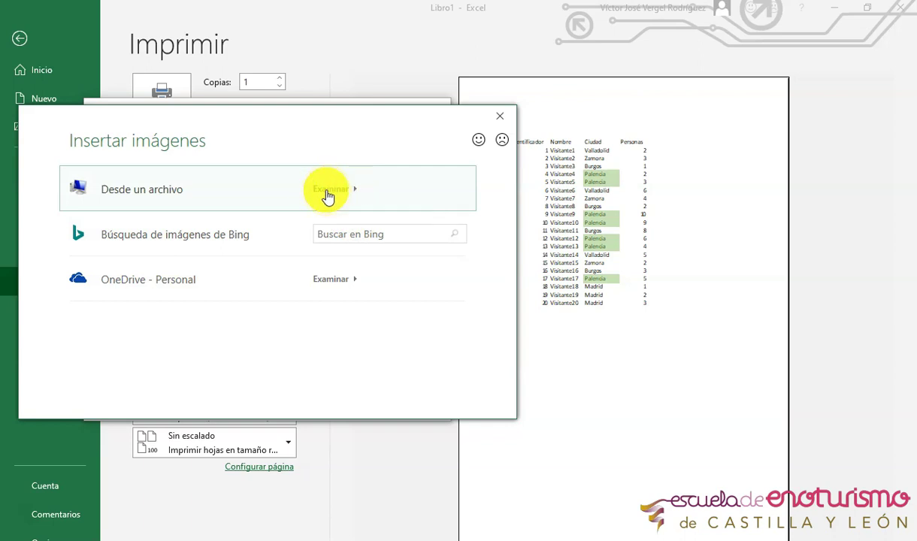
click(350, 233)
text(herramienta)
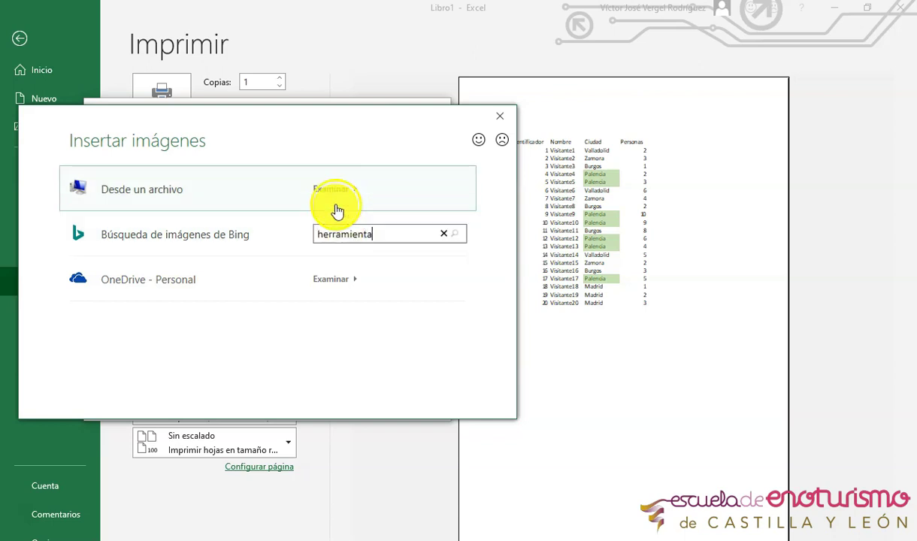
click(335, 190)
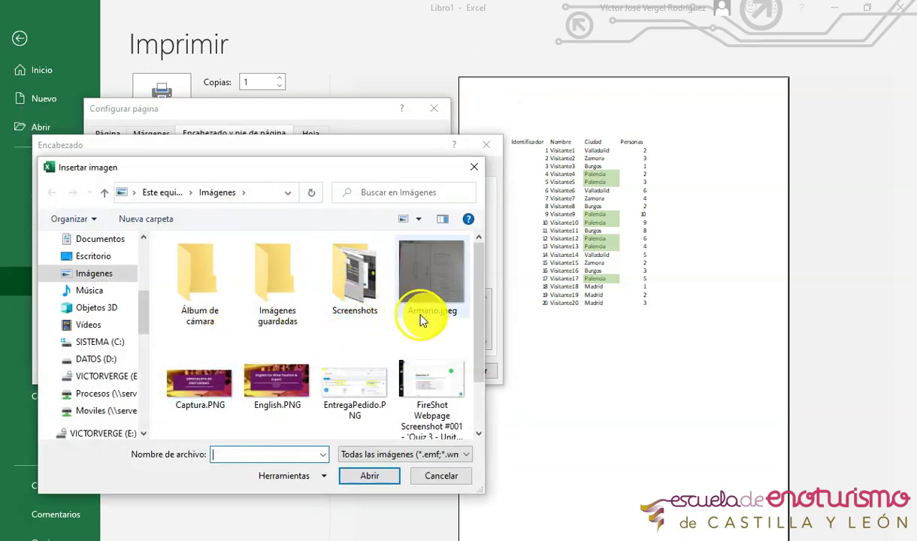
- Insert the Escuela de Enoturismo logo from Downloads and confirm the header and page setup
scroll(445, 329, down, 2)
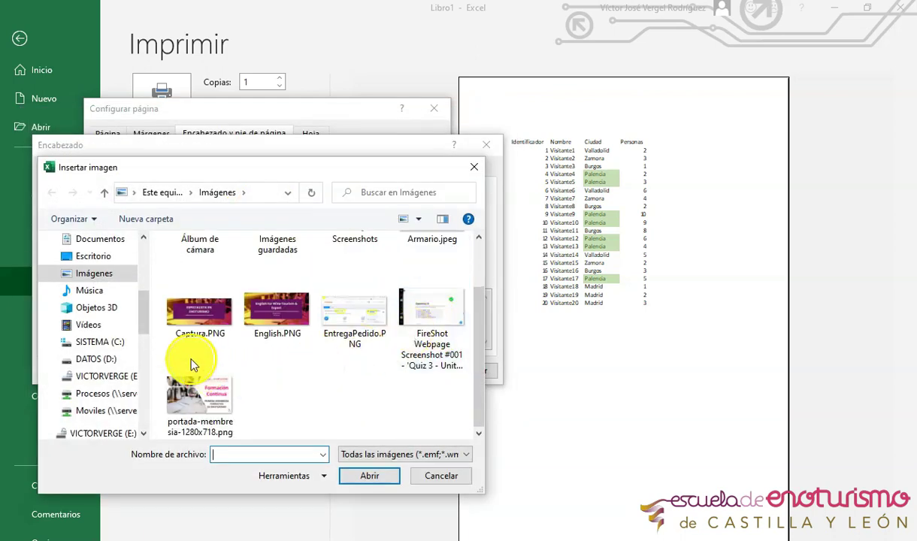
scroll(192, 354, up, 2)
scroll(124, 267, up, 2)
click(94, 318)
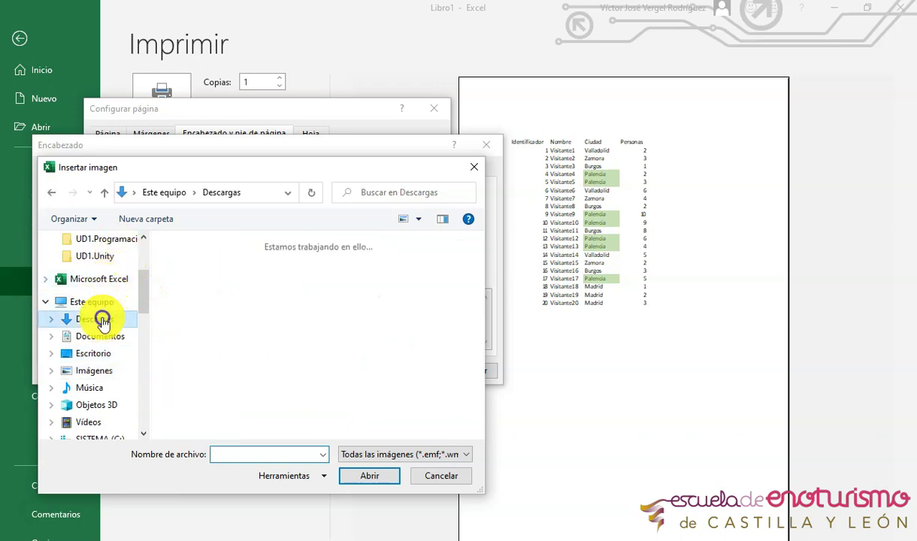
click(211, 304)
click(353, 474)
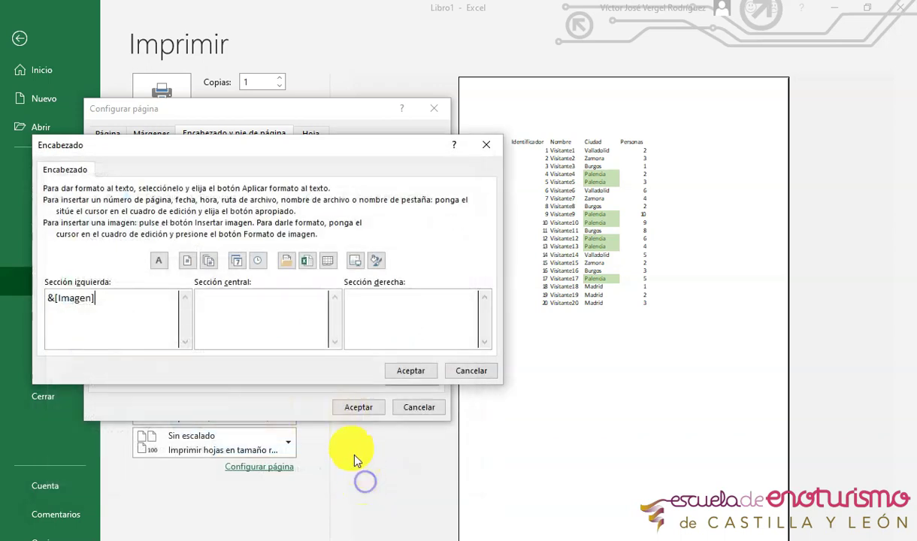
click(422, 376)
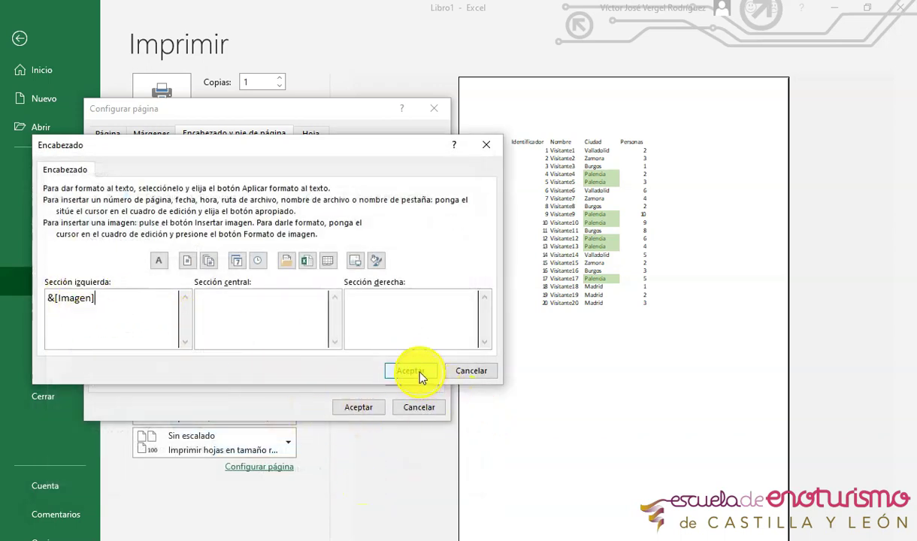
click(359, 406)
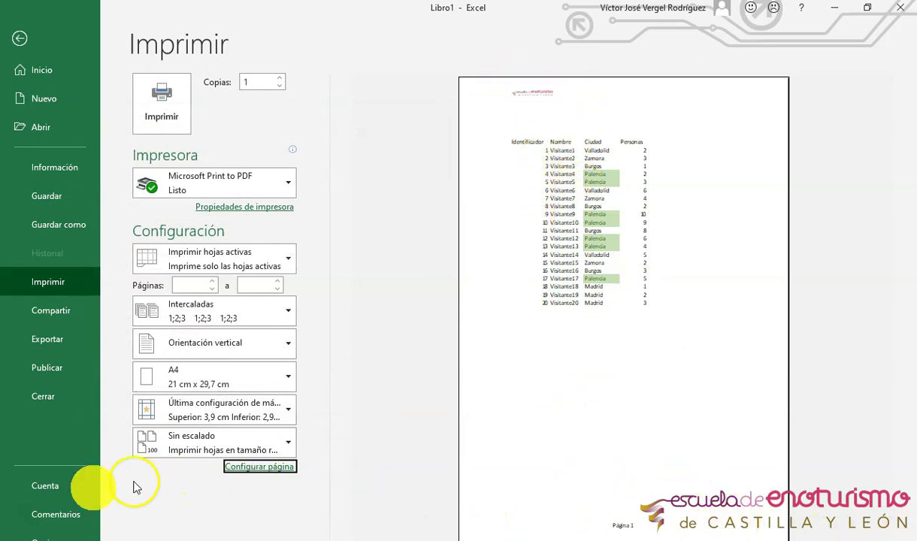
- Save the website's Escuela de Enoturismo logo from Firefox as LogoESE, then return to Excel
key(alt+Tab)
key(alt+Tab)
key(alt+Tab)
key(alt+Tab)
key(alt+Tab)
right_click(472, 113)
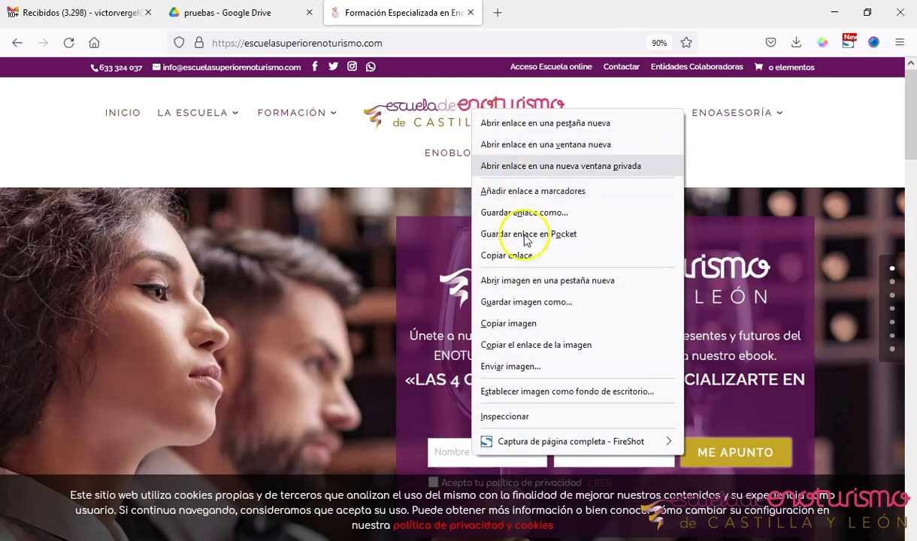
right_click(459, 111)
right_click(421, 112)
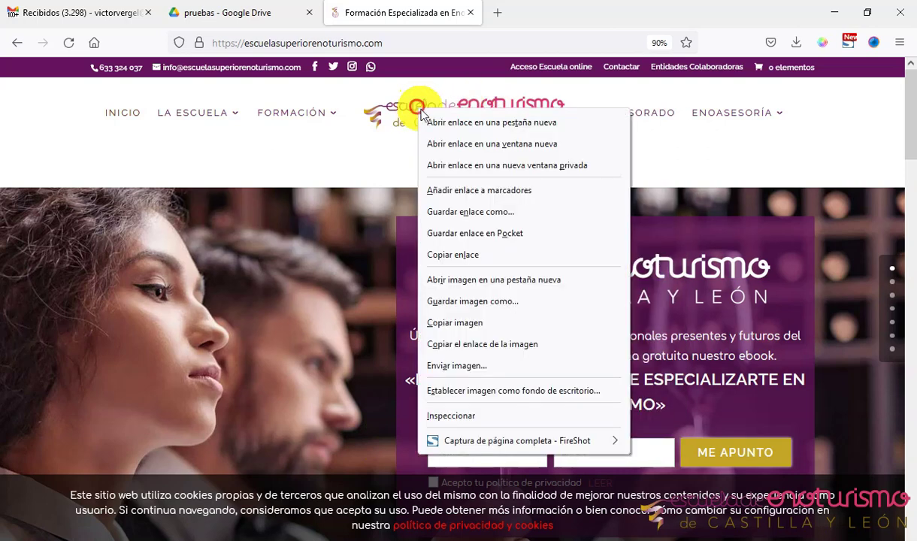
click(468, 300)
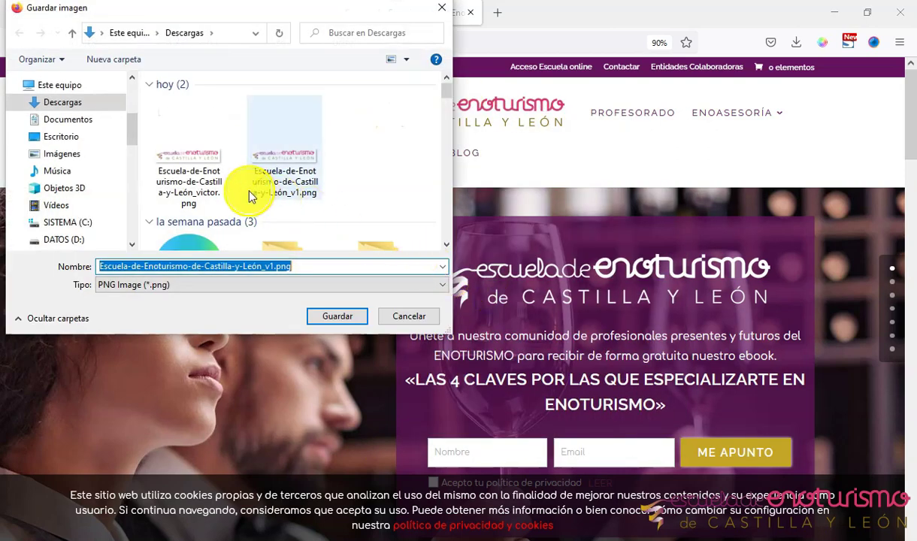
text(LogoESE)
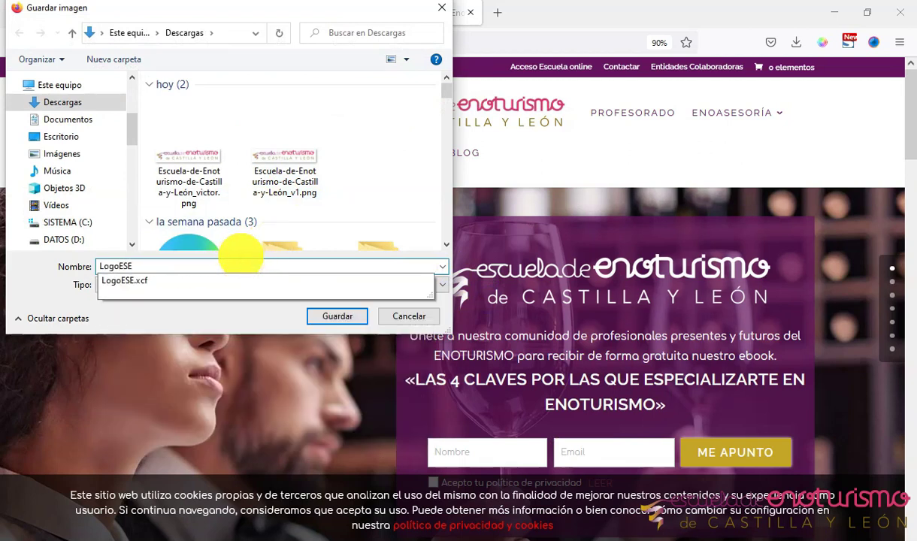
key(Return)
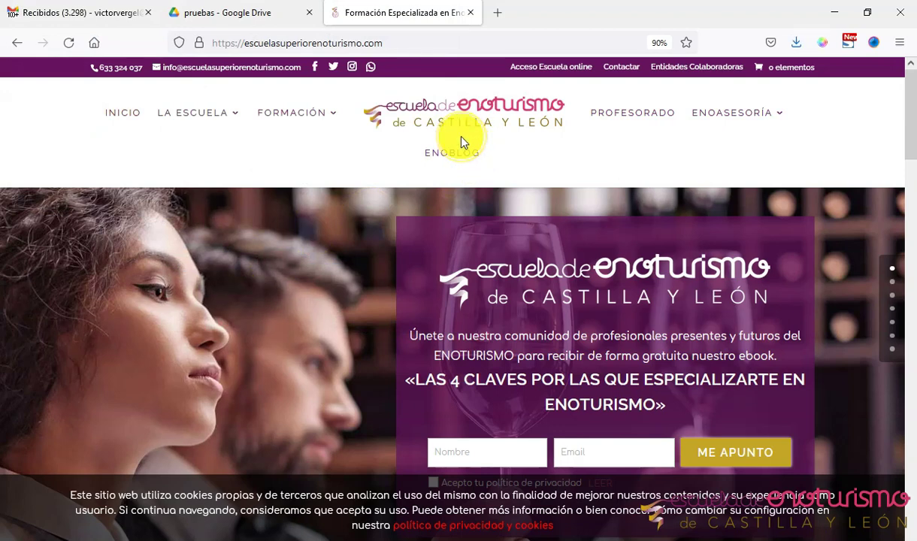
key(alt+Tab)
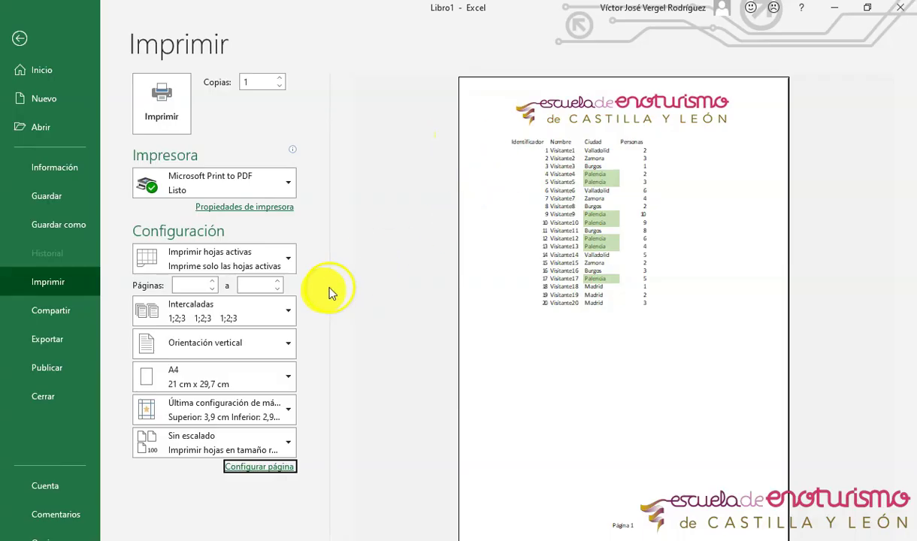
- Replace the left header section's picture with LogoESE.png
click(268, 468)
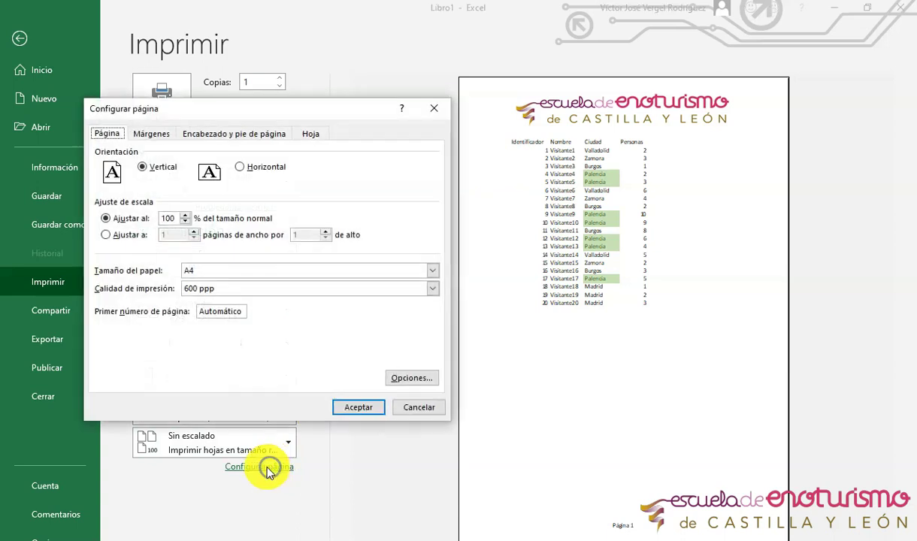
click(233, 137)
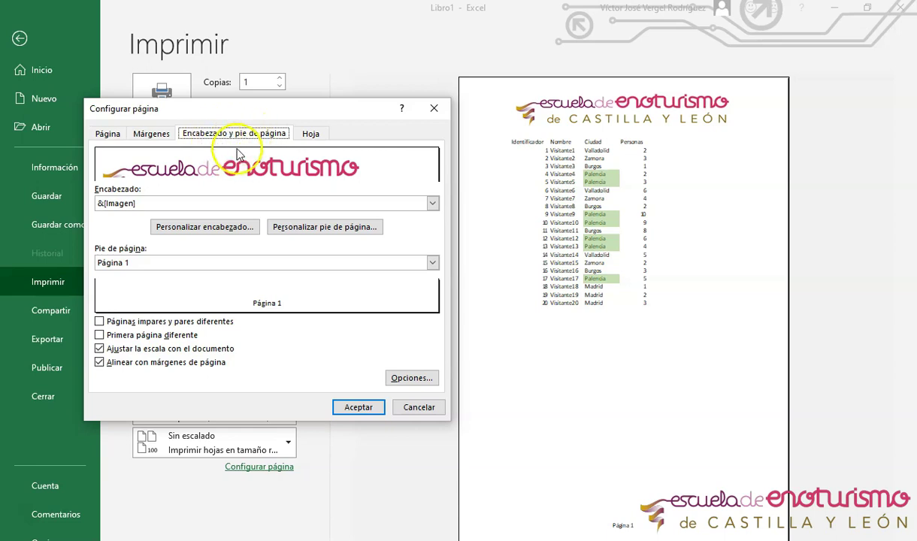
click(215, 229)
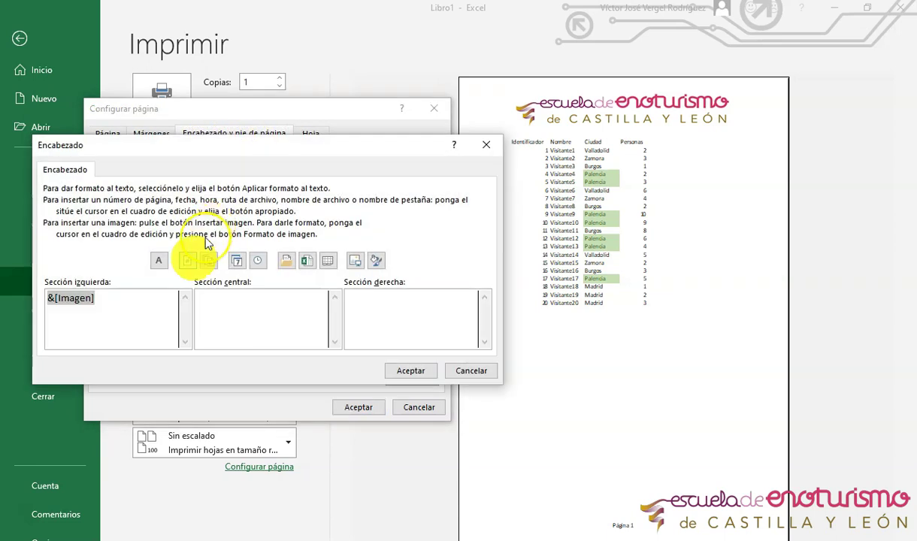
click(358, 268)
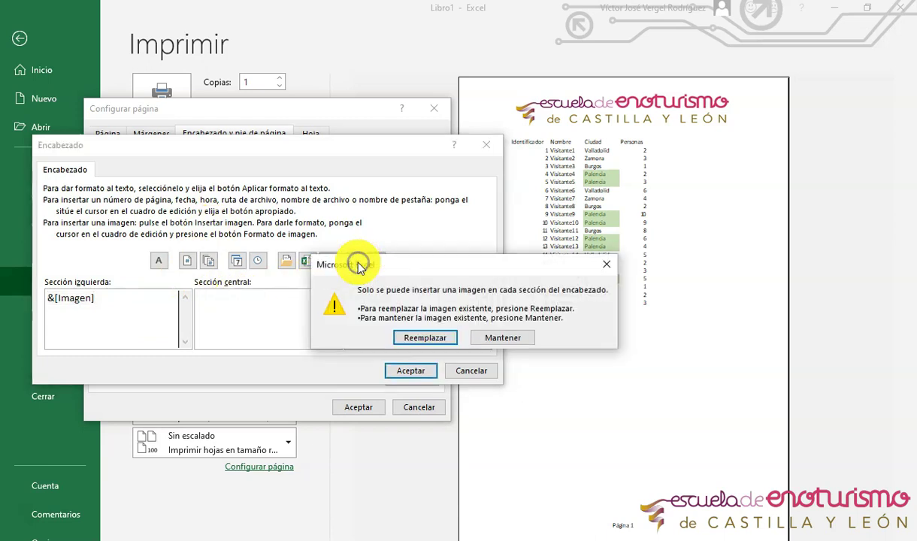
click(426, 339)
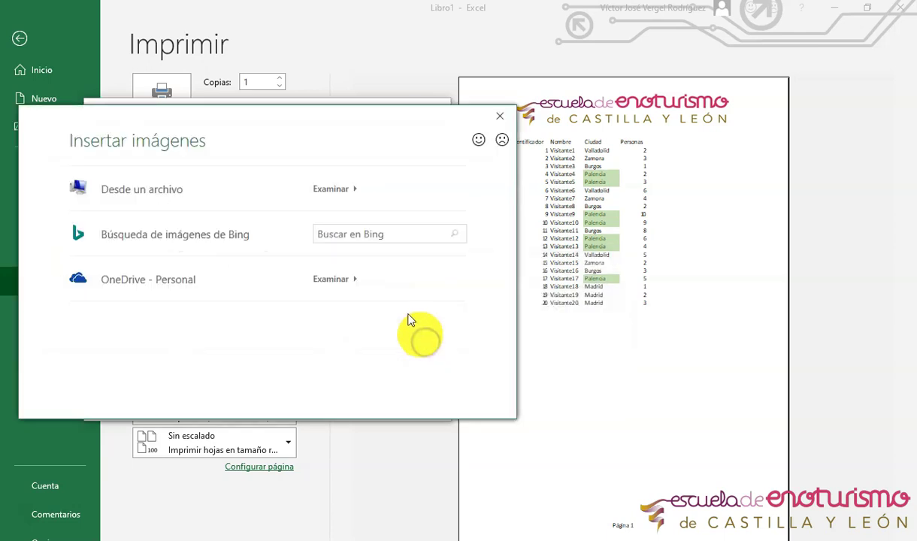
click(338, 194)
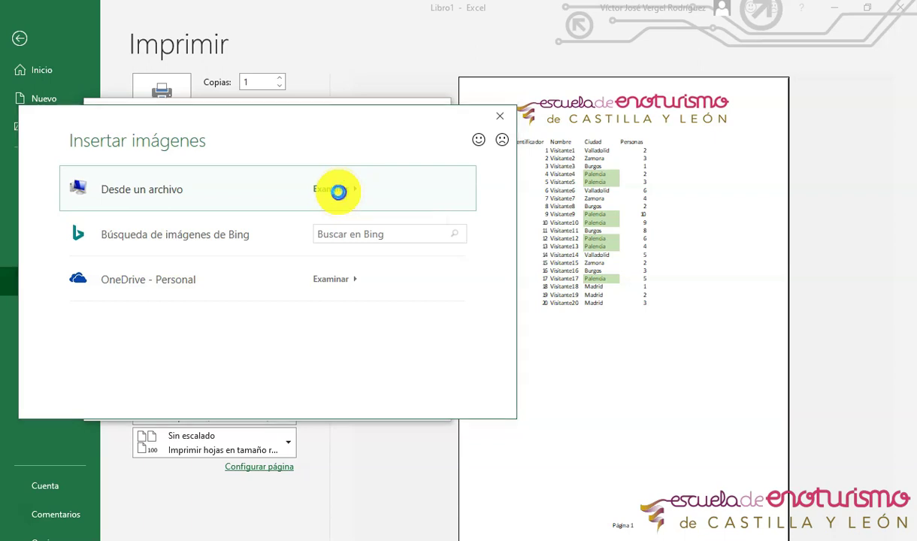
click(224, 282)
double_click(224, 283)
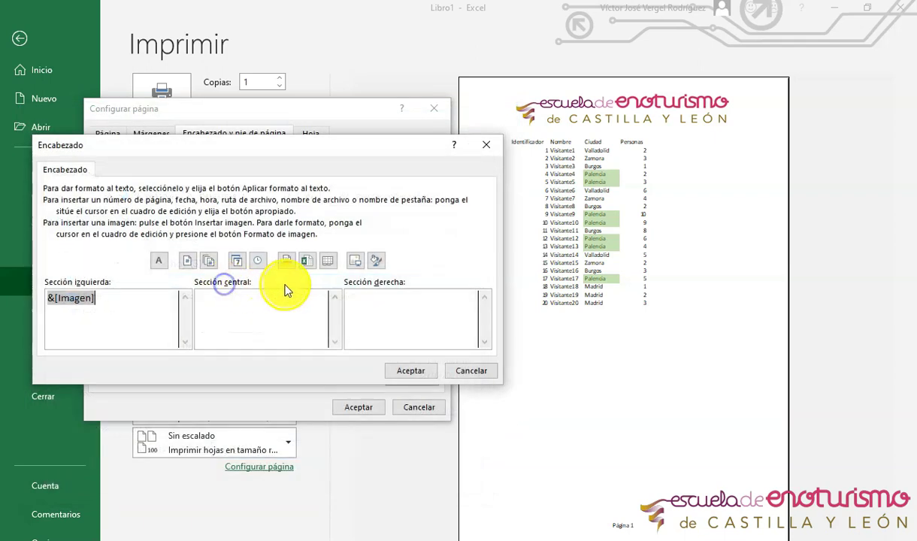
- Scale the header logo to 40% (1.8 × 8.44 cm) and confirm all dialogs
click(376, 263)
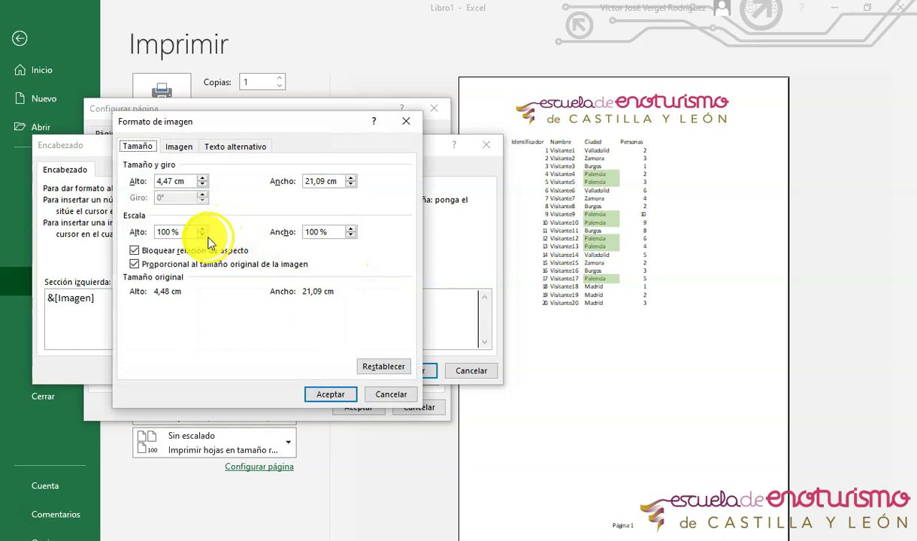
drag(185, 231, 108, 235)
text(1)
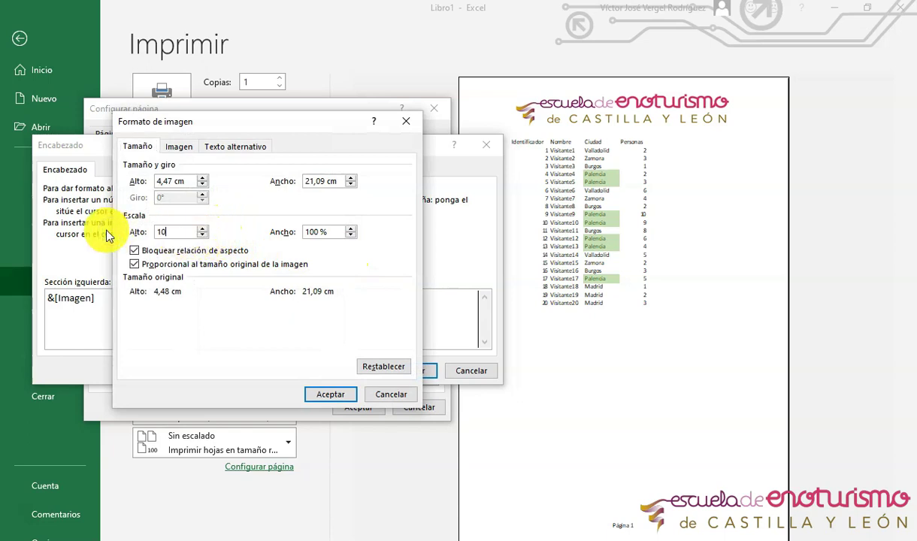
text(0)
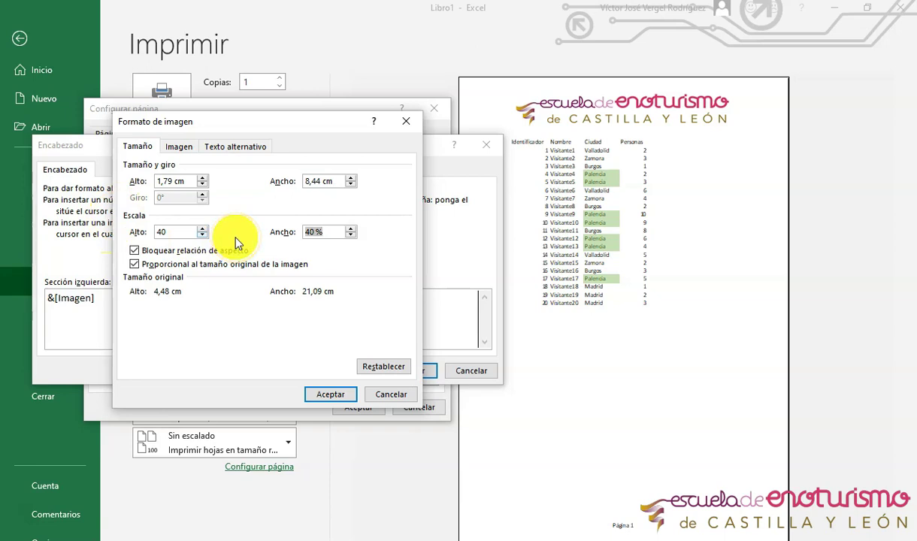
click(331, 396)
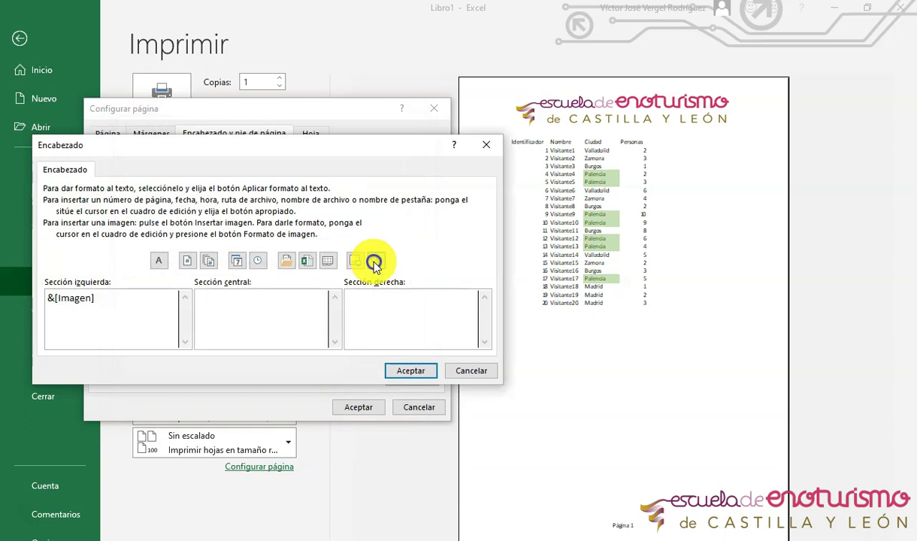
click(374, 263)
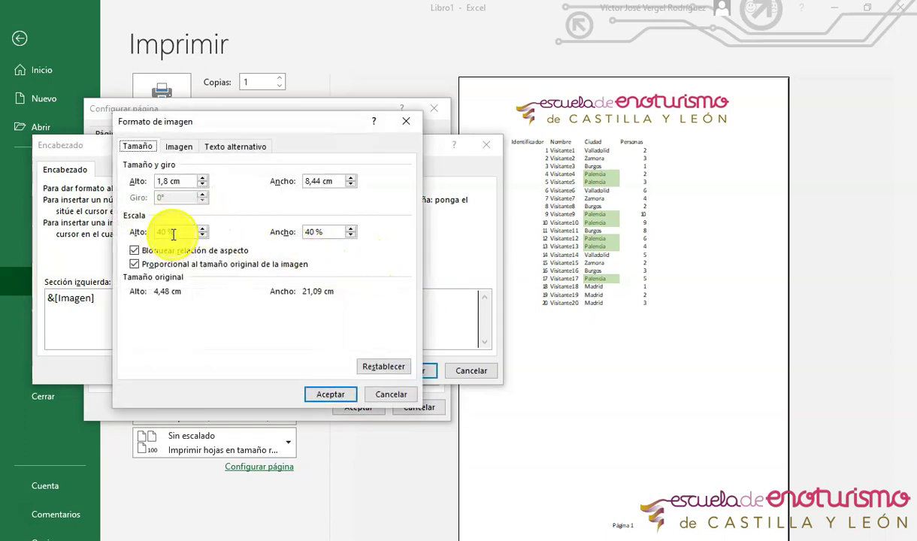
click(340, 395)
click(395, 371)
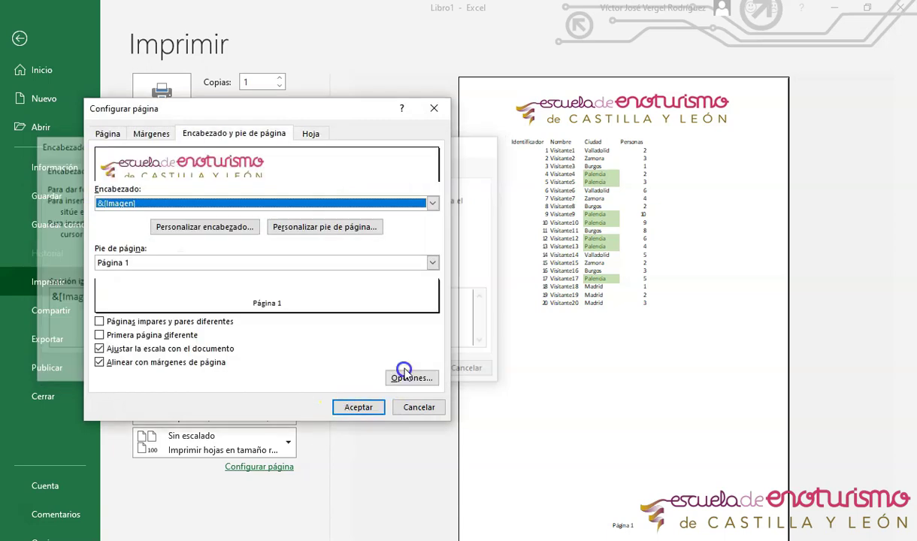
click(367, 406)
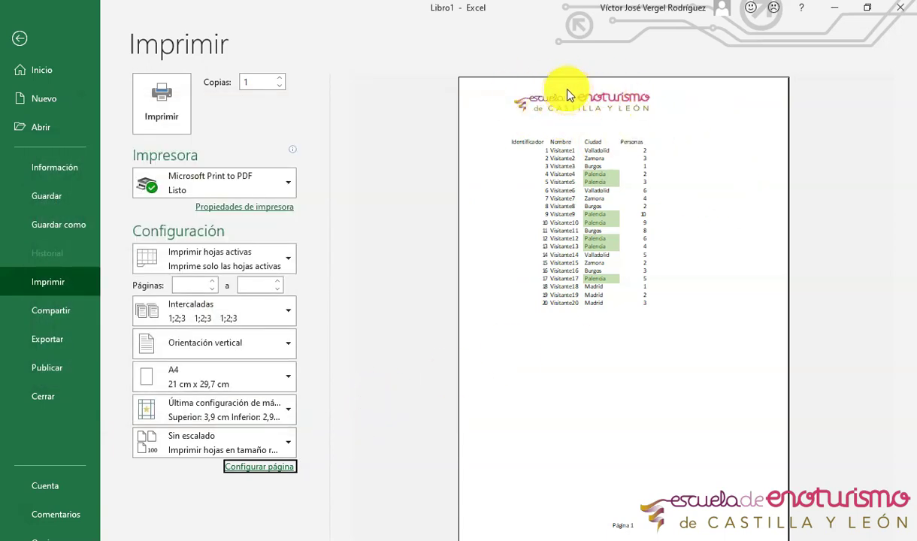
- Set print scaling to fit 1 page wide by 1 page tall
click(32, 513)
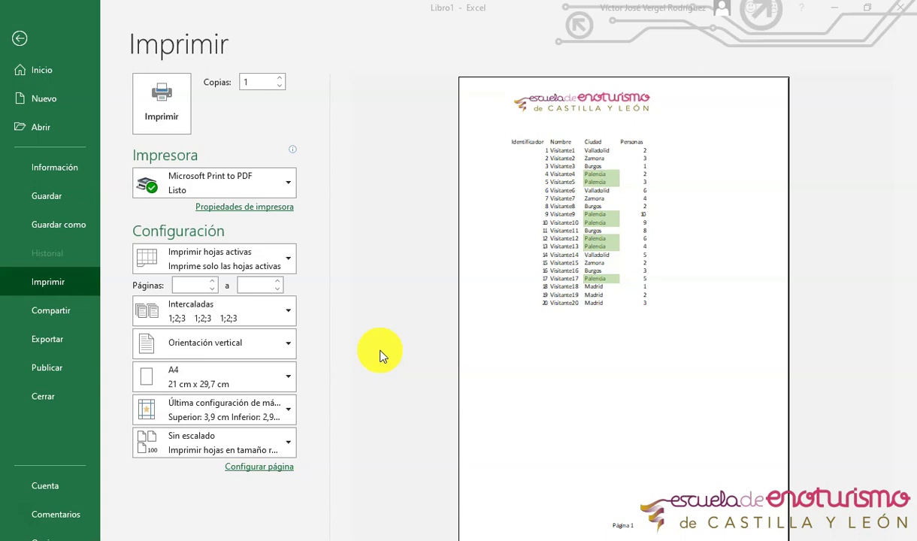
click(271, 472)
click(105, 235)
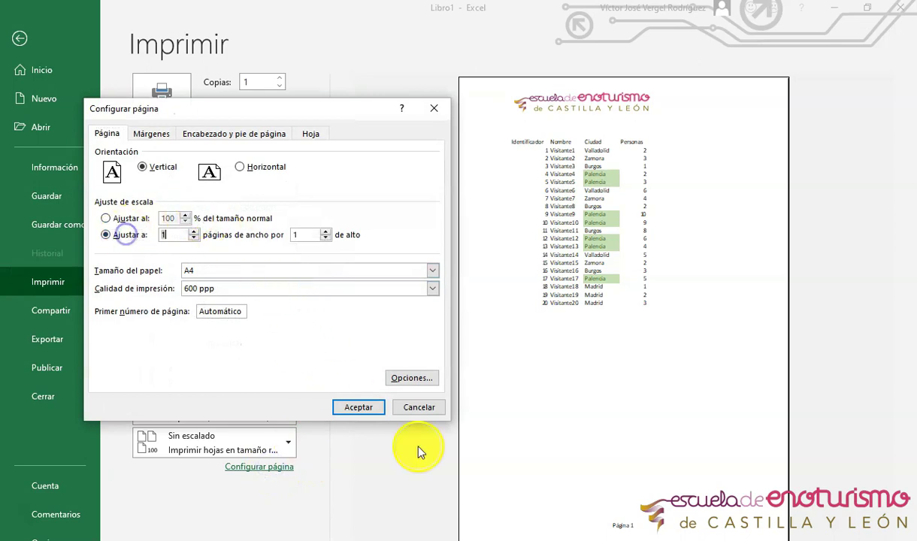
click(362, 406)
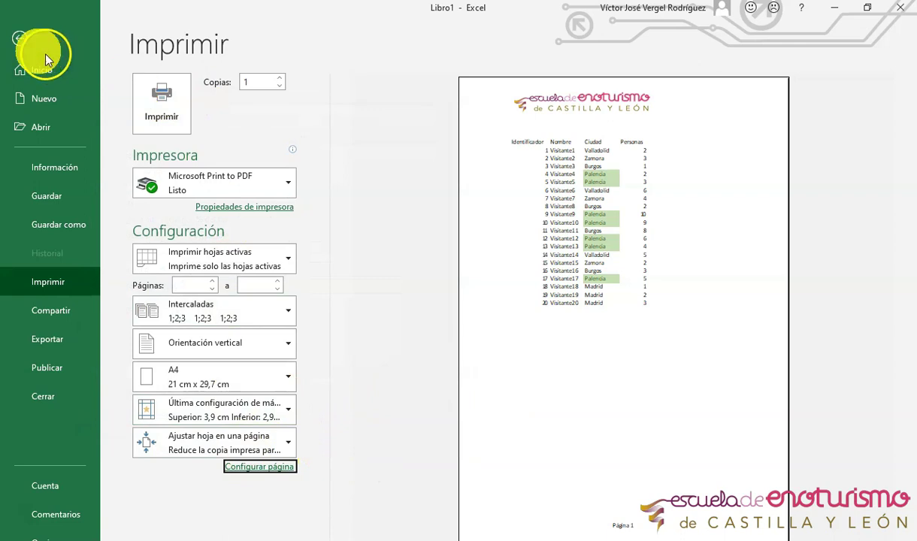
- Fill the visitor rows down to row 54 (Visitante53, Madrid) and open the print preview
click(20, 39)
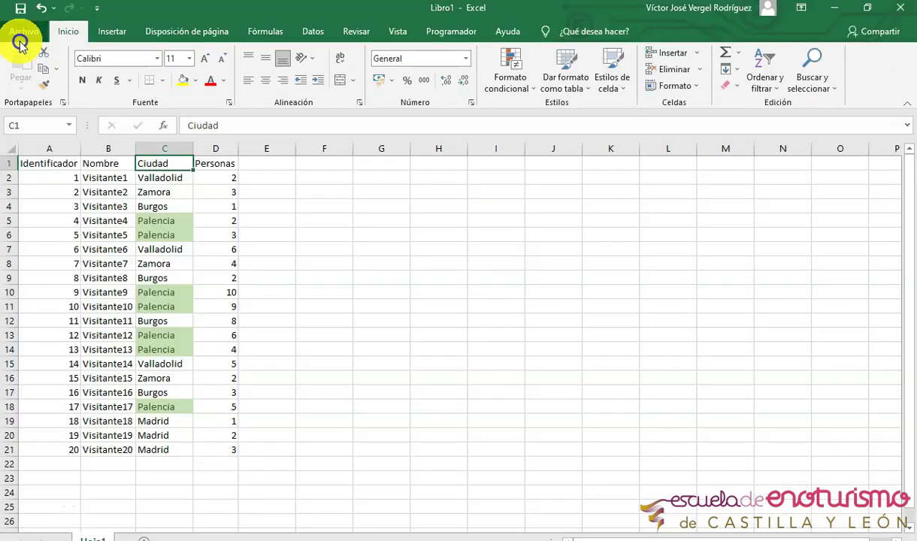
mouse_move(63, 448)
mouse_down()
mouse_move(244, 456)
mouse_move(240, 522)
mouse_move(226, 309)
mouse_up()
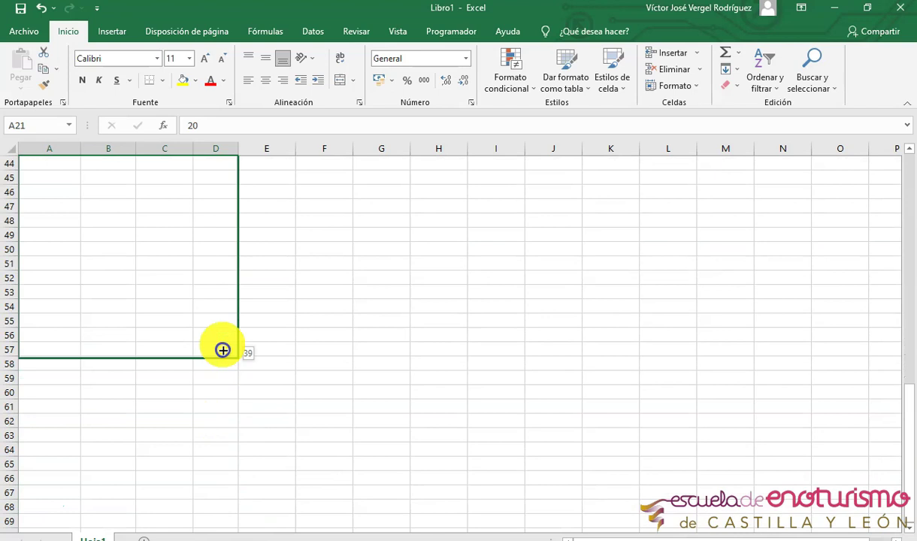
drag(225, 309, 225, 310)
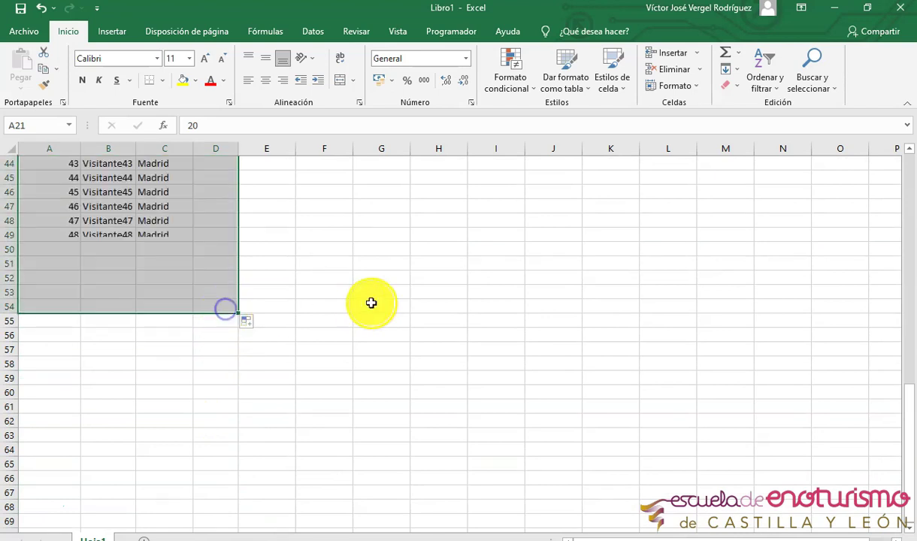
scroll(371, 303, up, 15)
scroll(254, 344, down, 3)
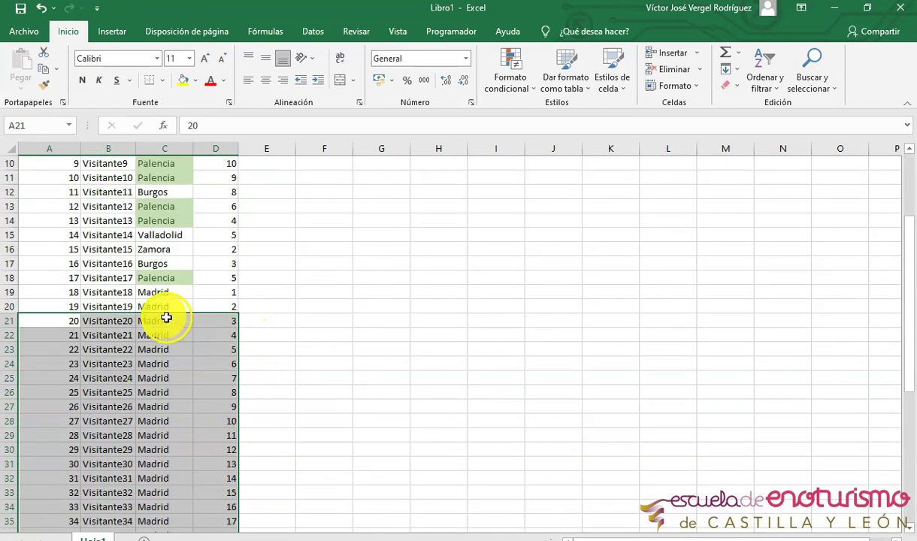
click(67, 320)
mouse_move(67, 320)
mouse_down()
mouse_move(218, 322)
mouse_move(234, 535)
mouse_move(235, 452)
mouse_up()
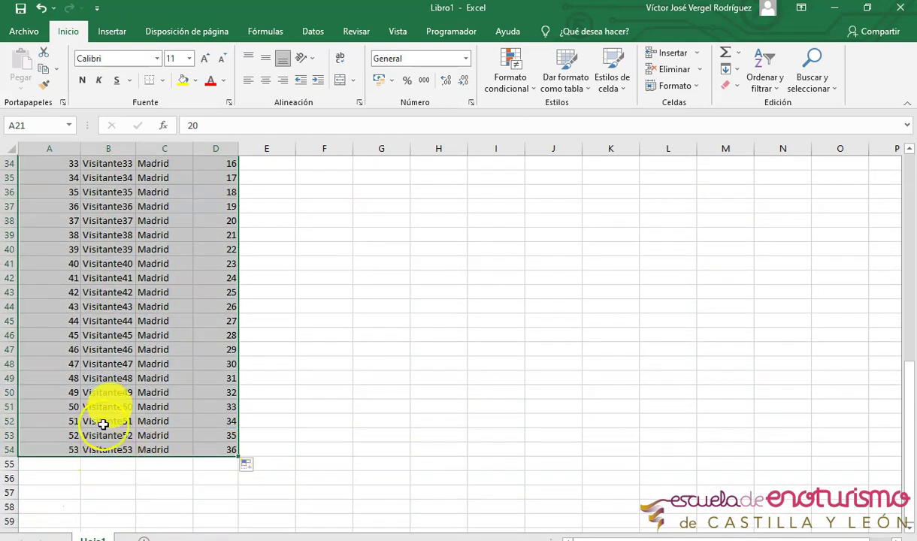
click(142, 222)
scroll(142, 223, up, 11)
click(142, 222)
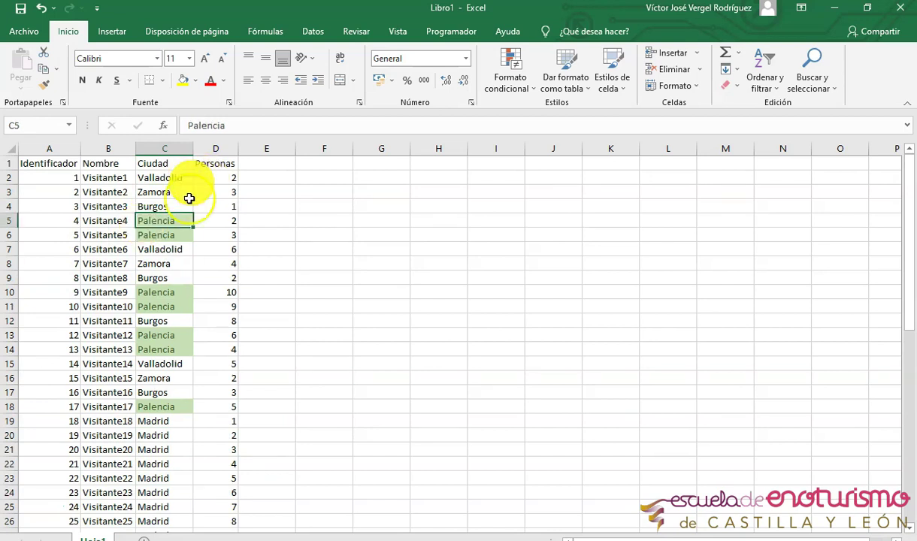
click(25, 32)
click(60, 282)
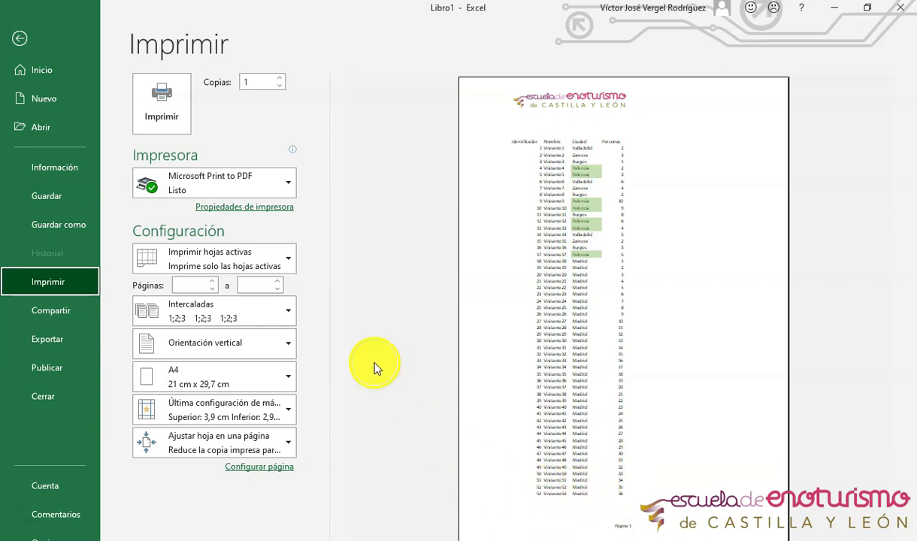
- Fill the visitor list from row 54 down to about row 102 and preview it printed
key(Escape)
scroll(127, 456, down, 6)
scroll(126, 452, down, 5)
mouse_move(68, 450)
mouse_down()
mouse_move(233, 449)
mouse_move(240, 295)
mouse_move(229, 202)
mouse_up()
scroll(273, 226, up, 7)
scroll(278, 241, up, 8)
scroll(279, 242, up, 11)
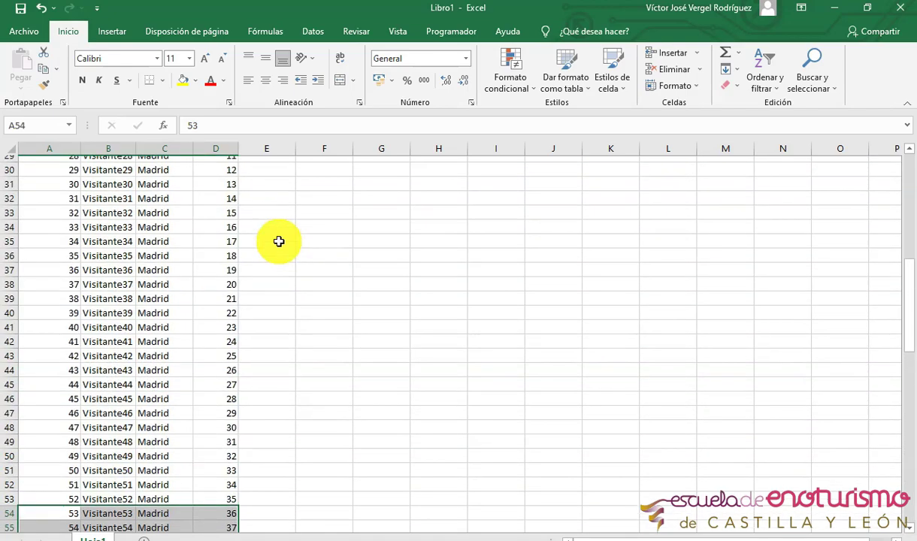
scroll(150, 256, up, 7)
click(75, 278)
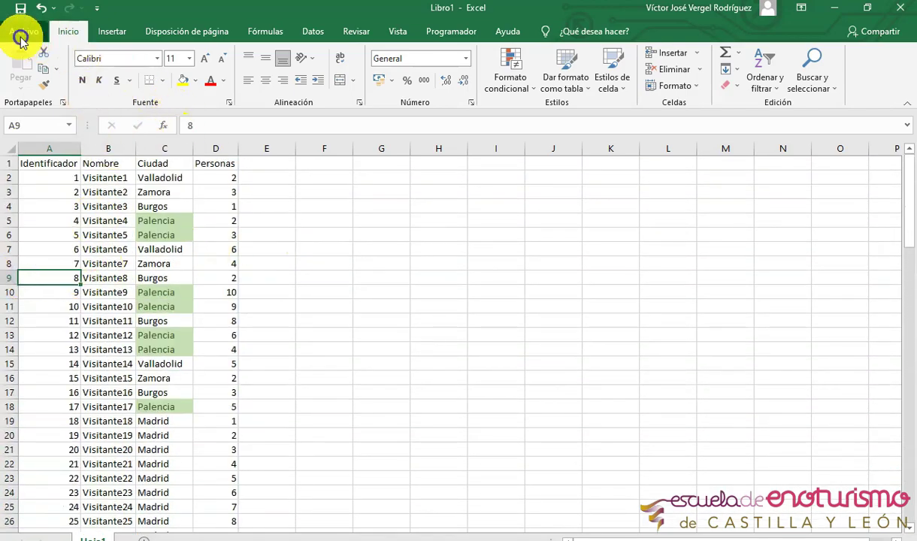
click(22, 31)
click(60, 289)
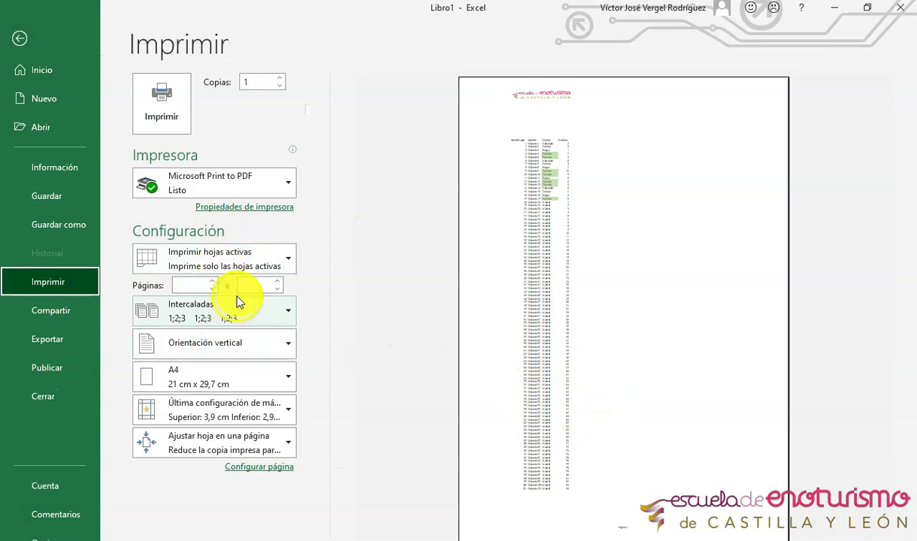
click(278, 468)
- Switch print scaling to 100% normal size and review preview pages 1–3
click(105, 218)
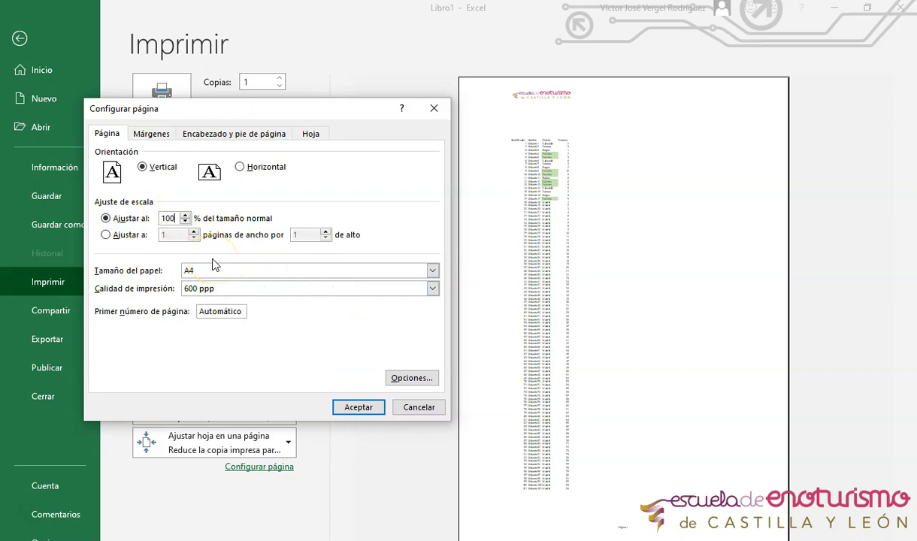
click(359, 407)
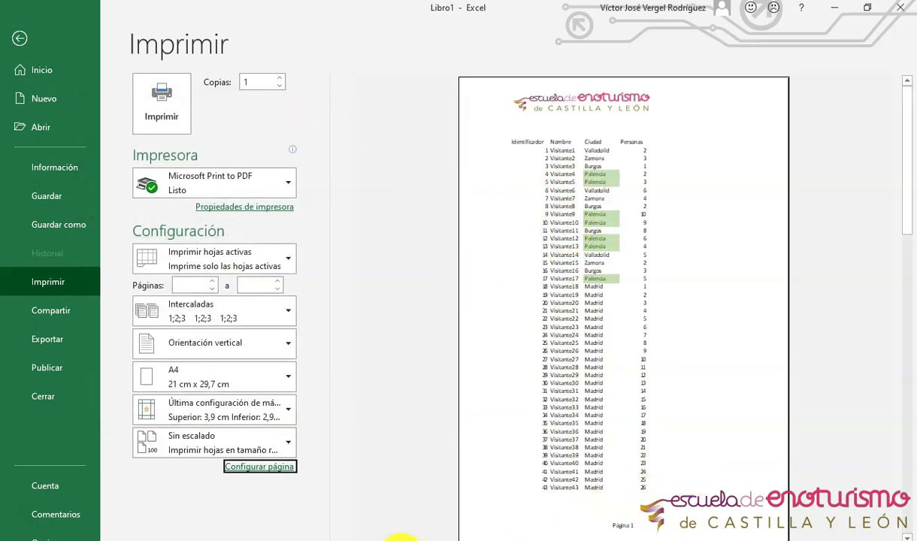
scroll(619, 528, down, 1)
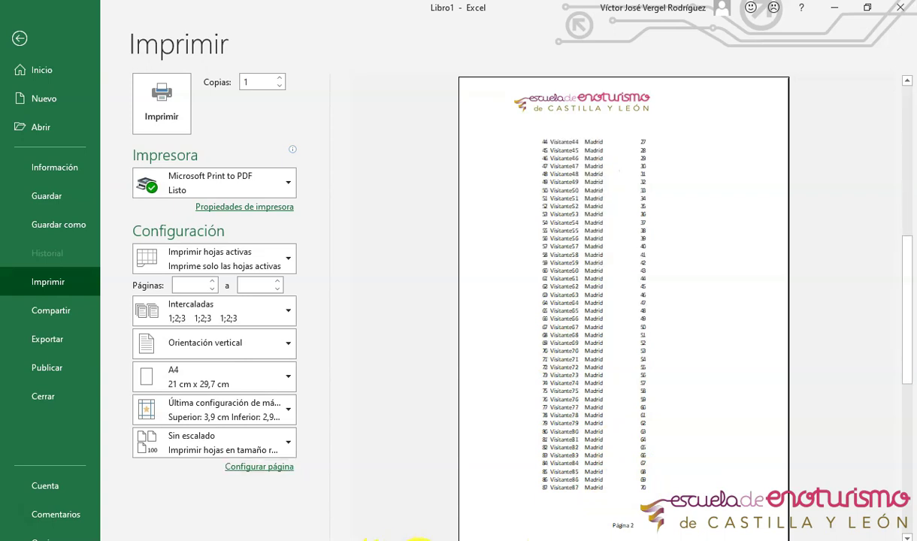
scroll(421, 526, down, 1)
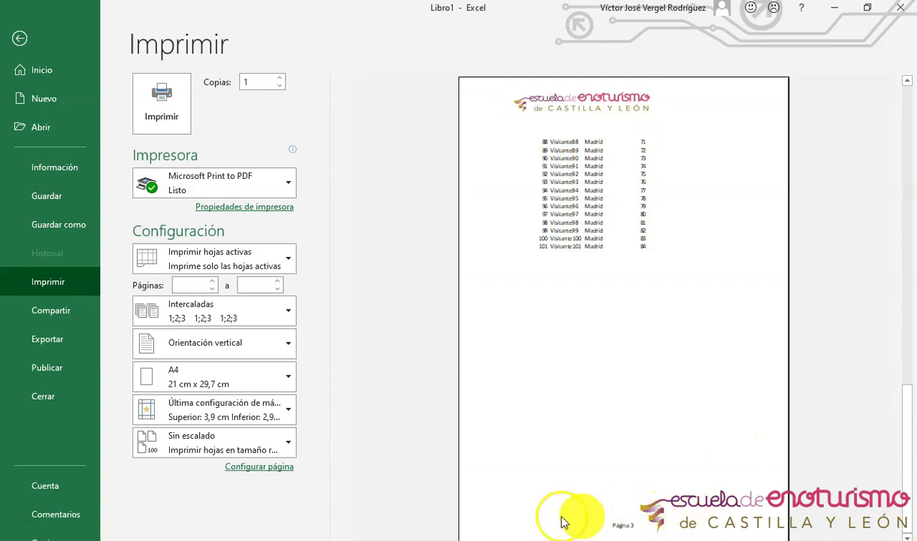
scroll(360, 538, up, 2)
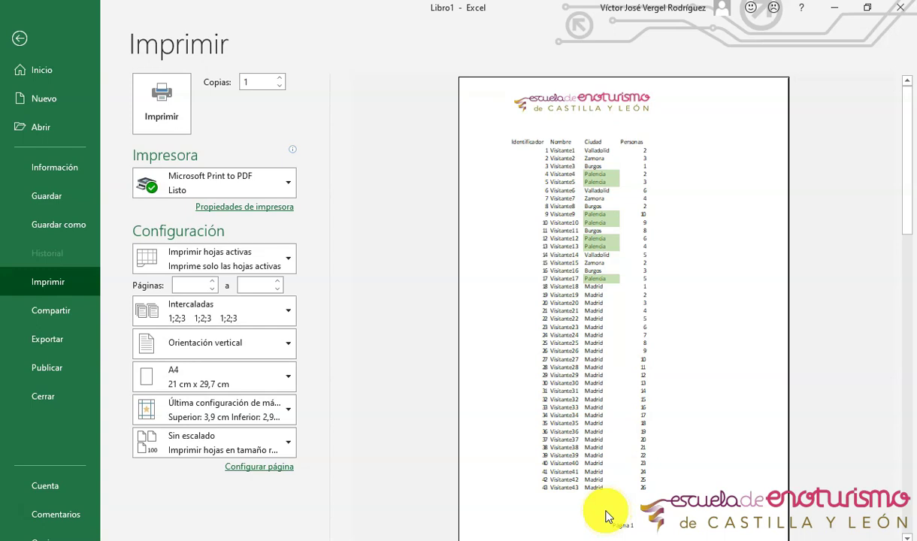
click(266, 467)
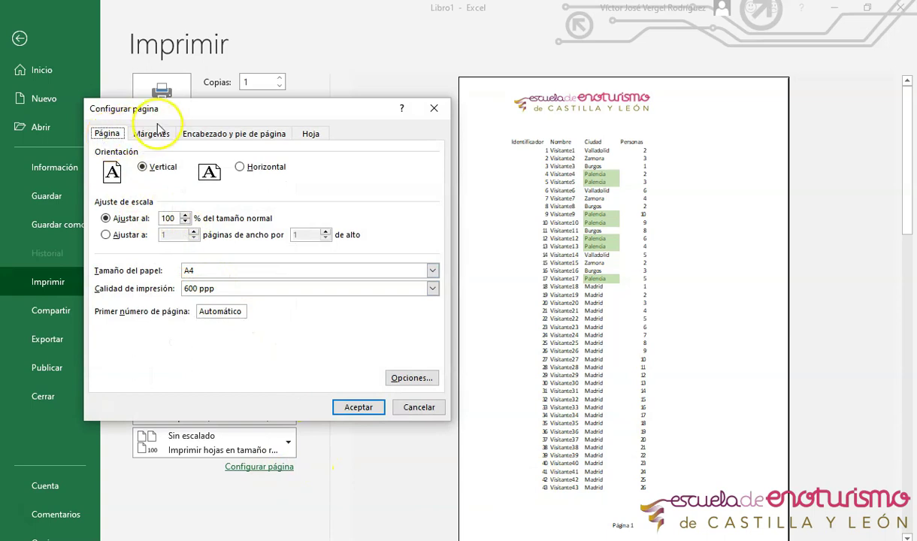
- Review the Page Setup tabs and set scaling to fit the sheet on one page
click(152, 133)
click(234, 133)
click(111, 136)
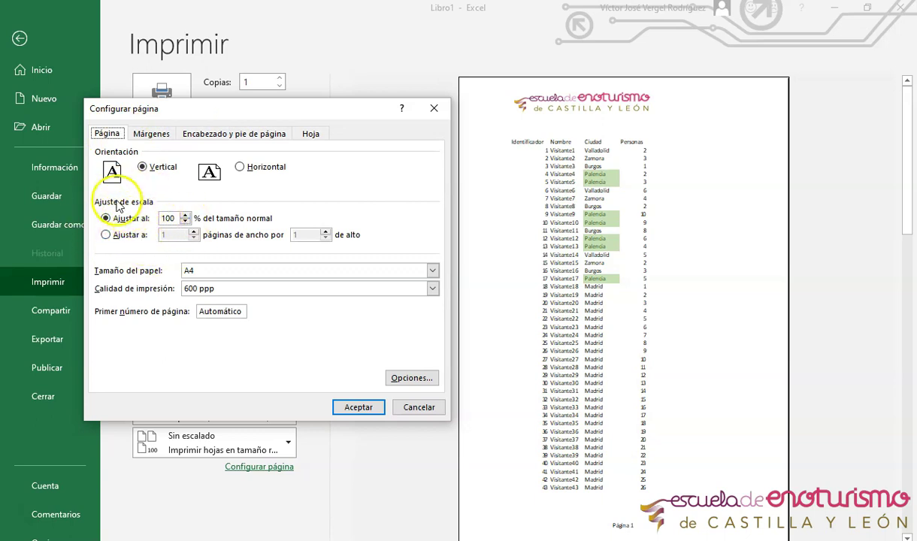
click(106, 235)
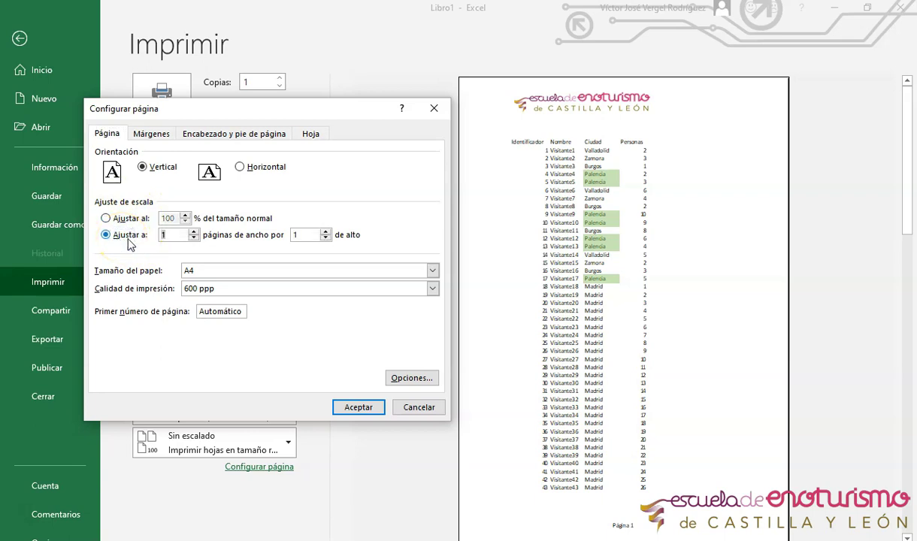
click(301, 235)
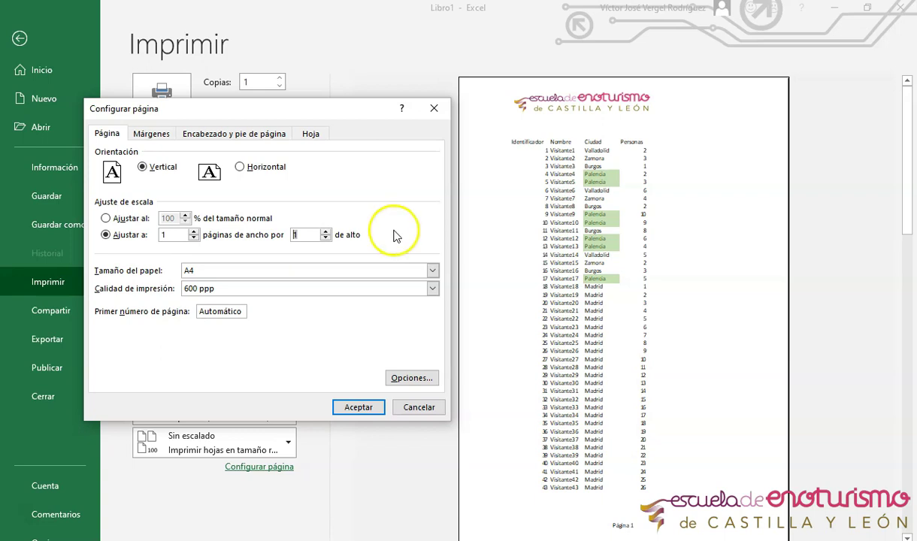
click(358, 408)
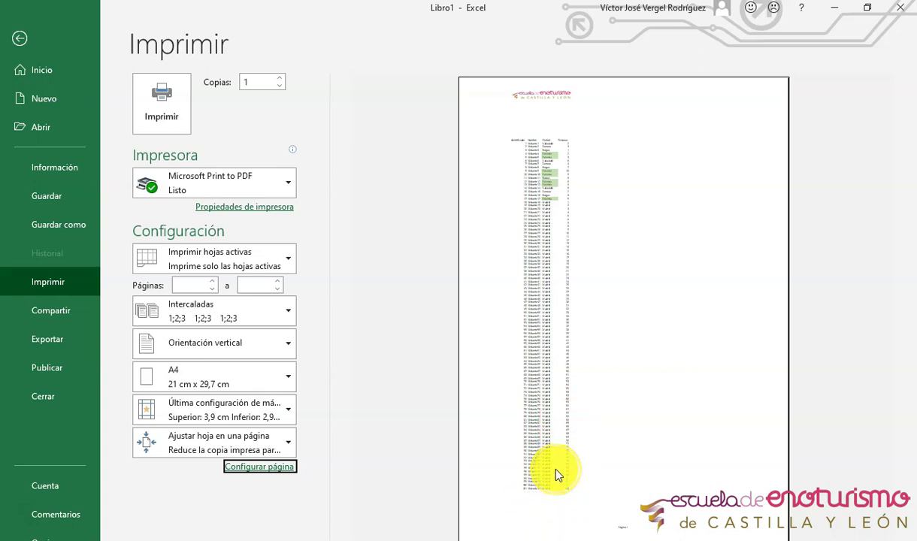
- Switch scaling back to 100% of normal size and return to the worksheet
click(263, 467)
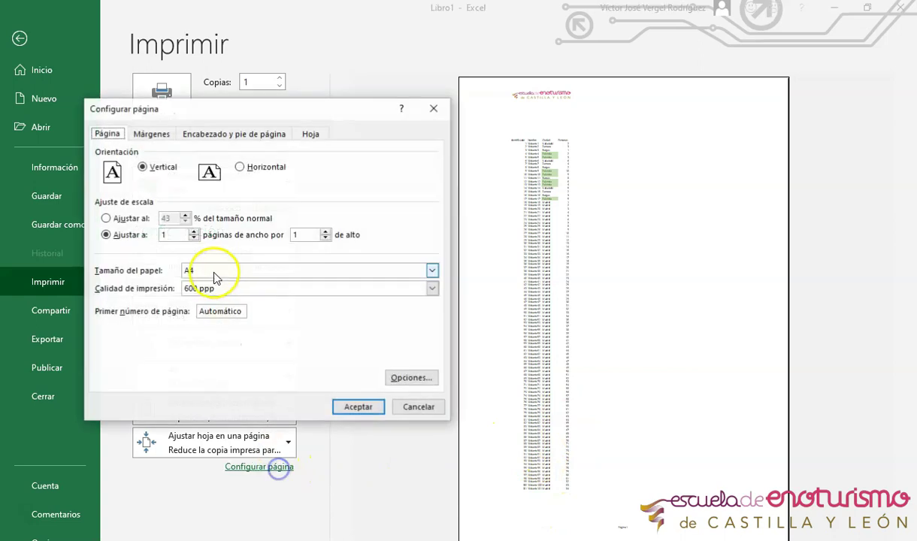
click(130, 219)
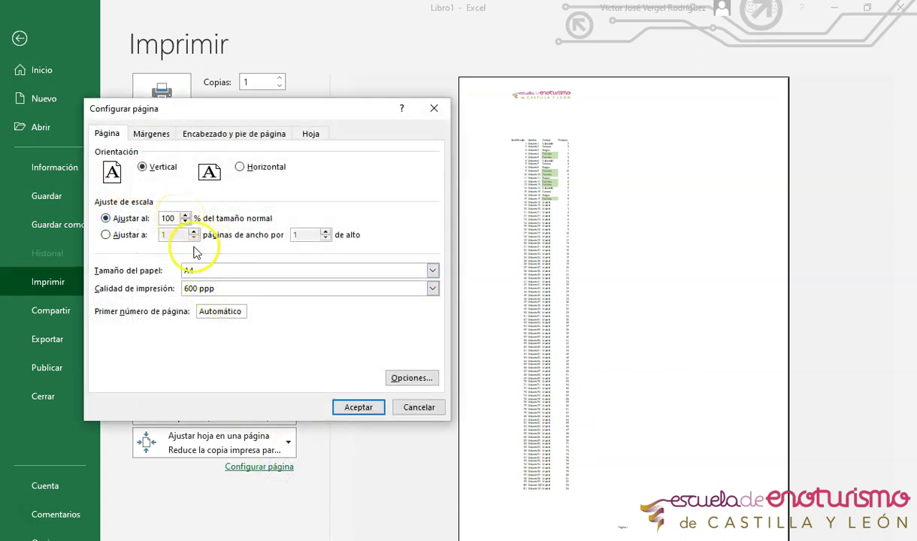
click(353, 408)
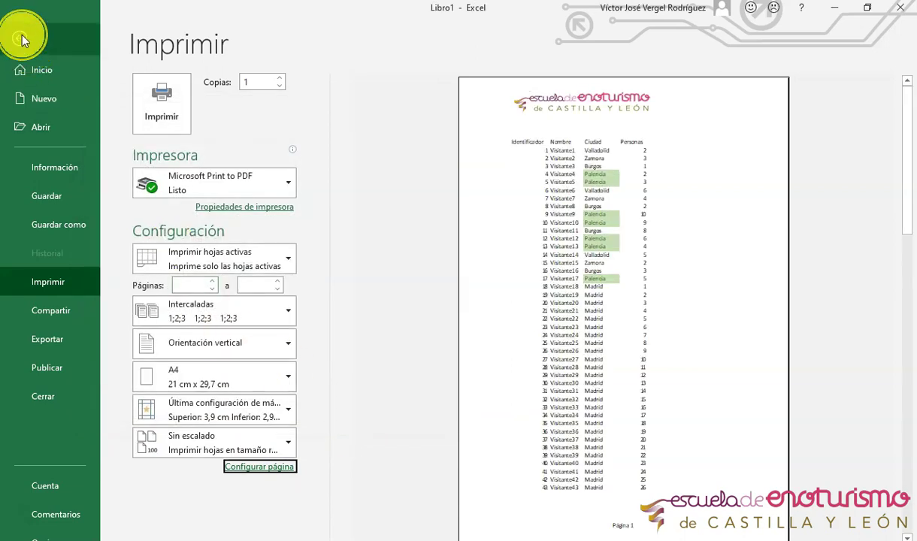
click(21, 37)
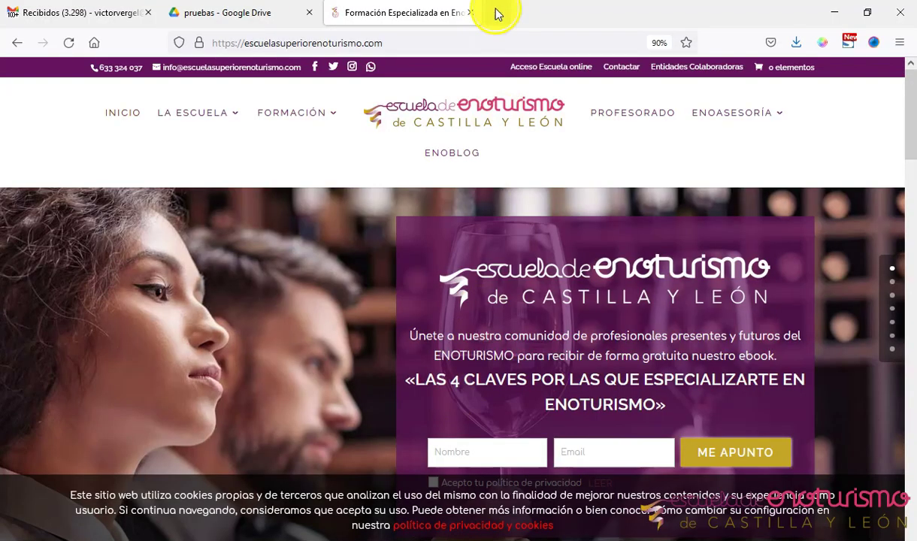
- Search Google for 'mapa valladolid' in a new Firefox tab
click(496, 14)
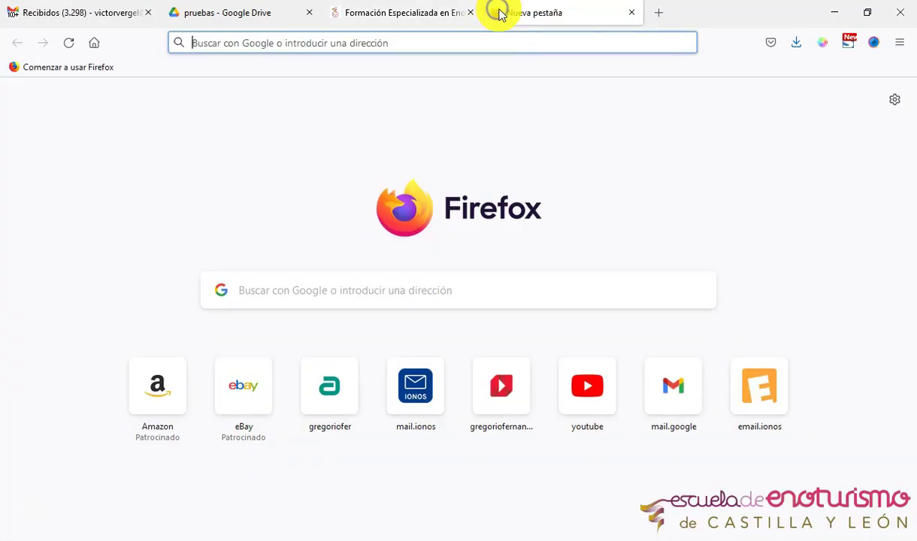
text(mapa)
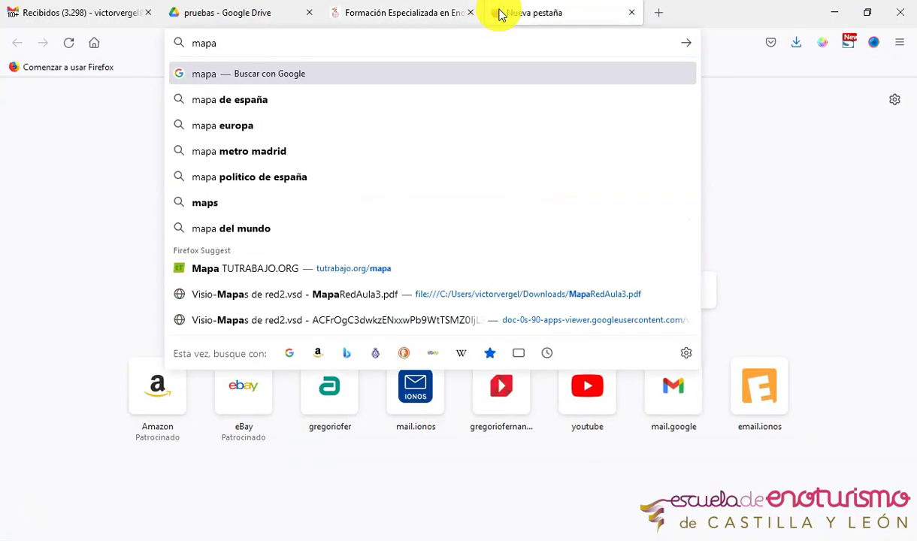
text( valladolid)
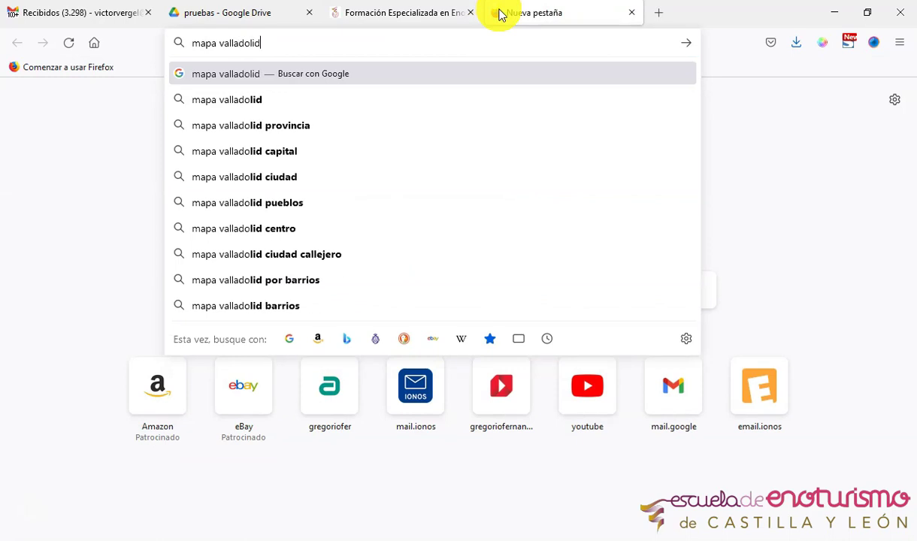
key(Return)
- Look through the Herramientas filter choices, then go to all image results
click(492, 129)
click(381, 159)
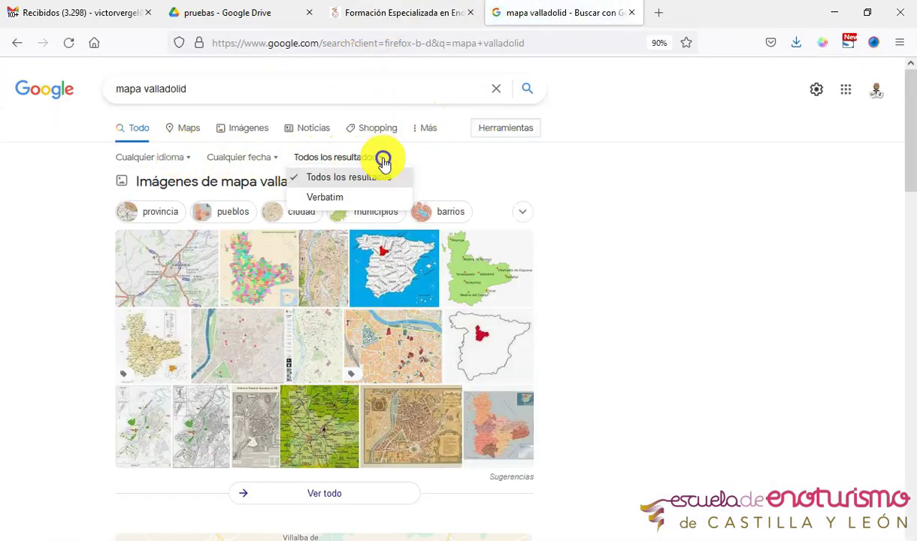
click(269, 158)
click(182, 157)
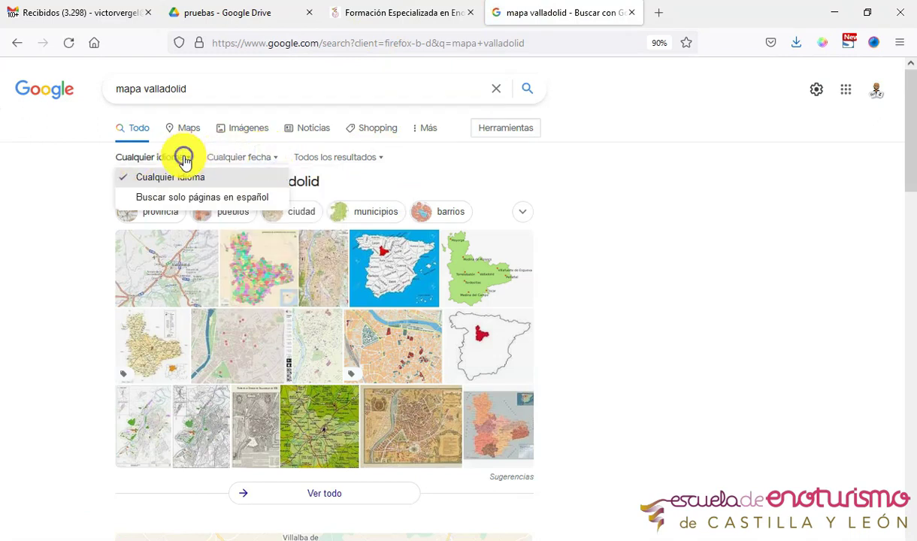
click(351, 163)
click(355, 159)
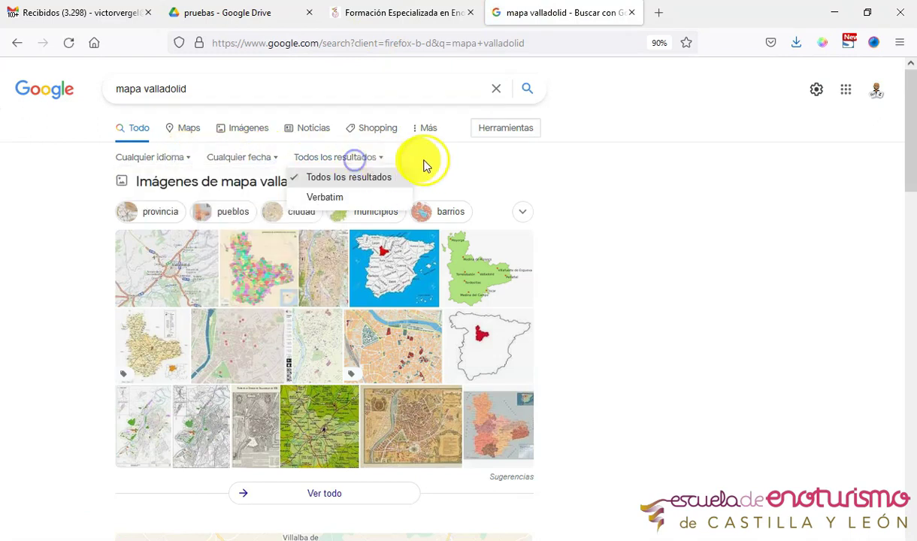
click(466, 168)
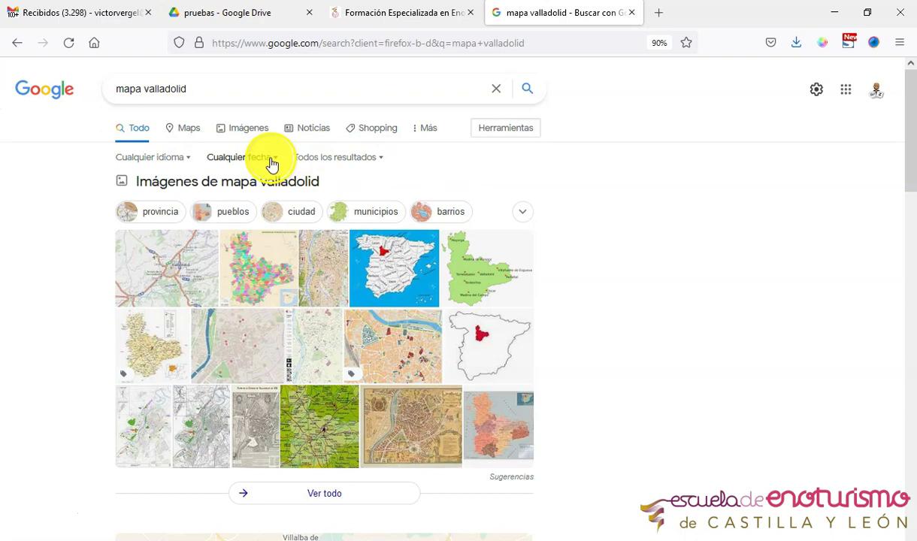
click(442, 128)
click(506, 129)
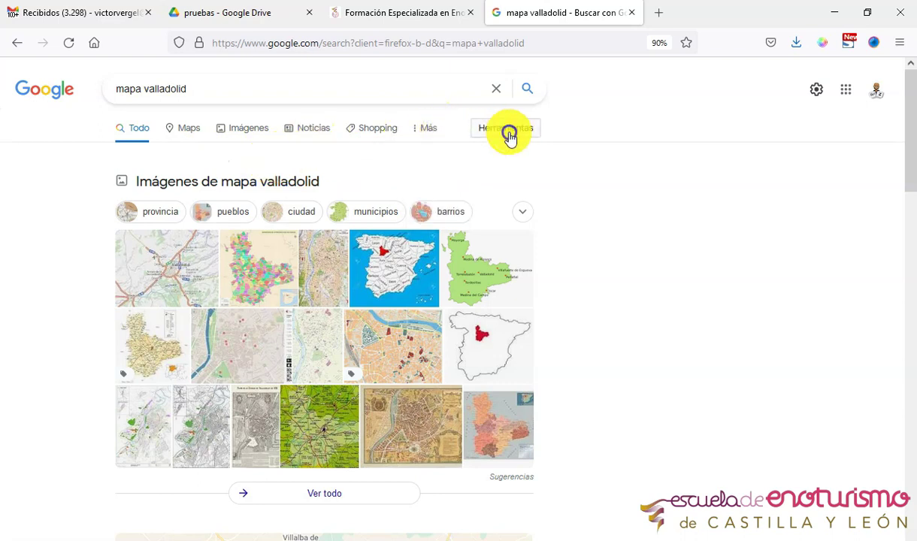
click(522, 130)
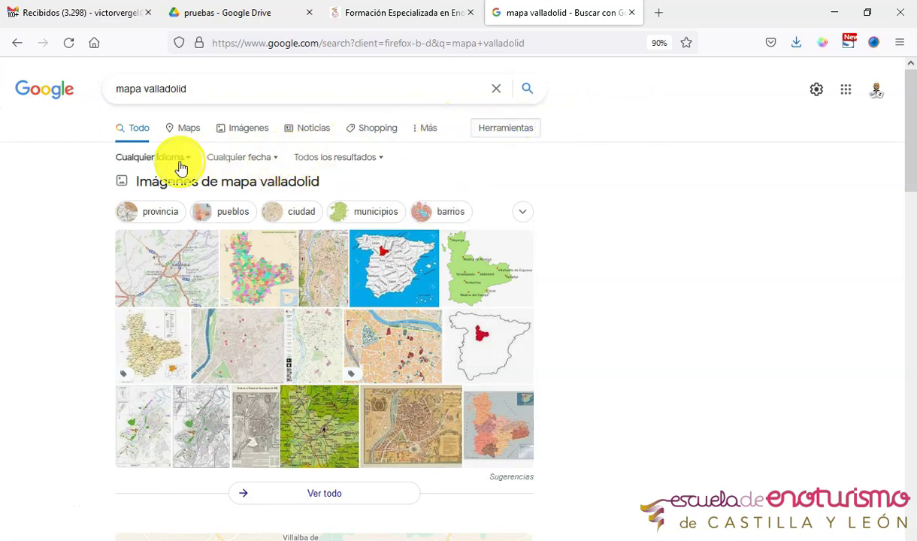
click(267, 157)
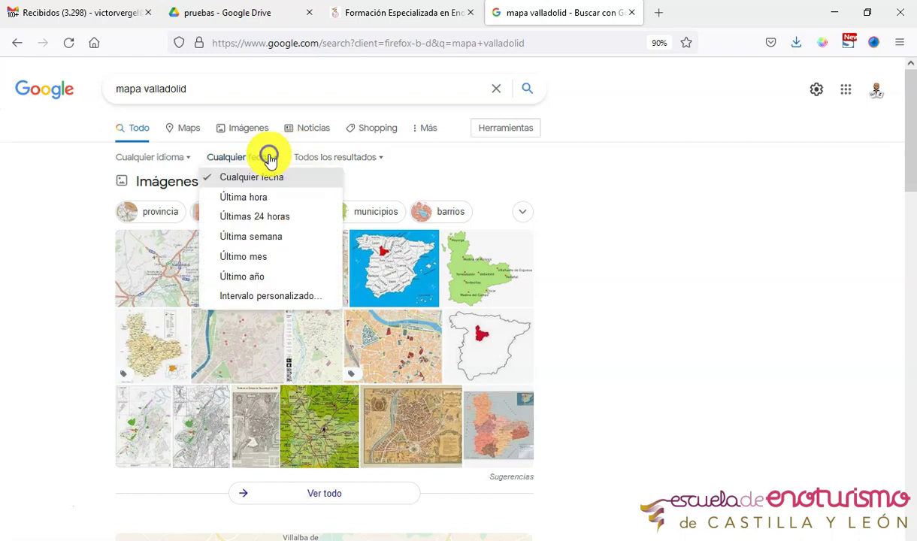
click(333, 158)
click(328, 493)
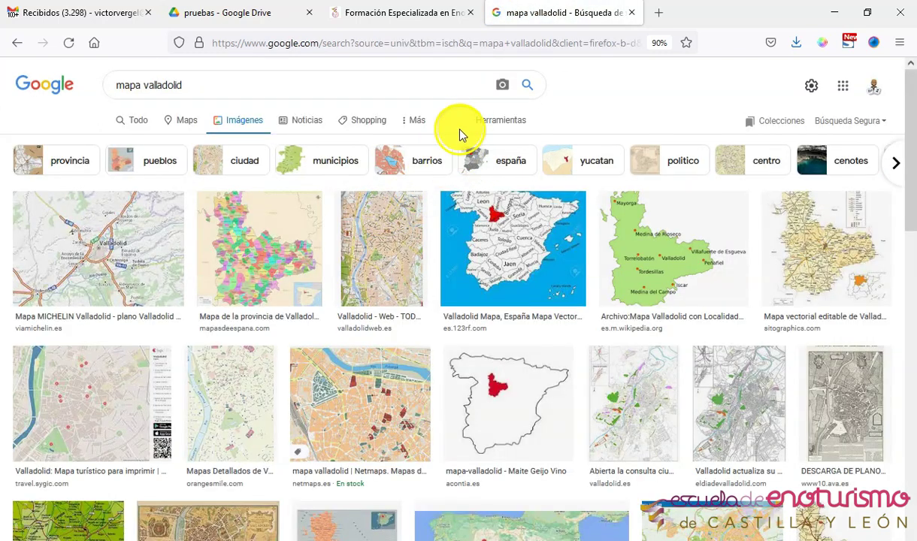
- Filter the image results to Grandes size in Herramientas
click(487, 123)
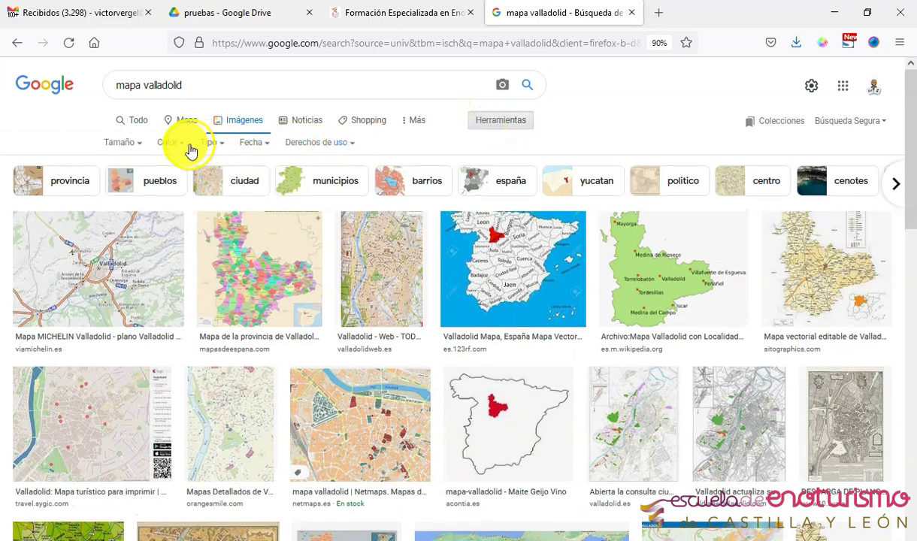
click(132, 148)
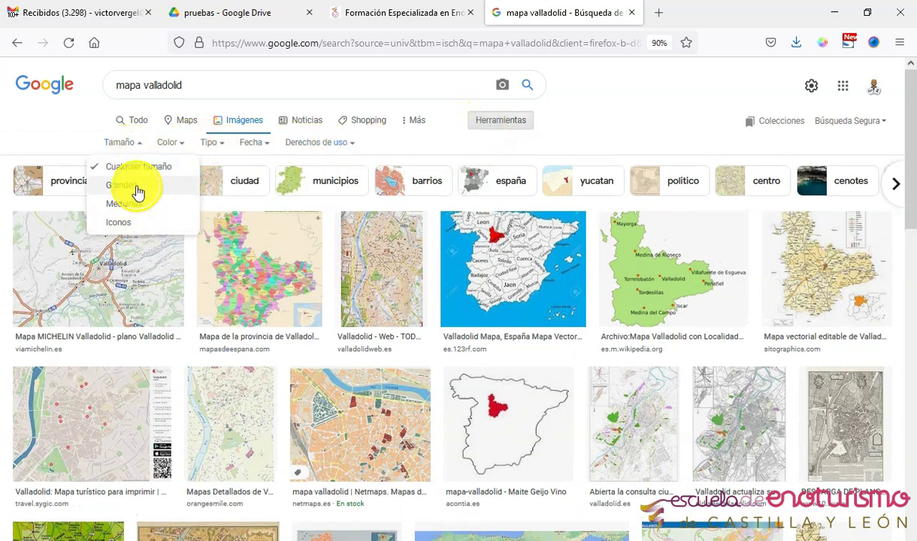
click(138, 187)
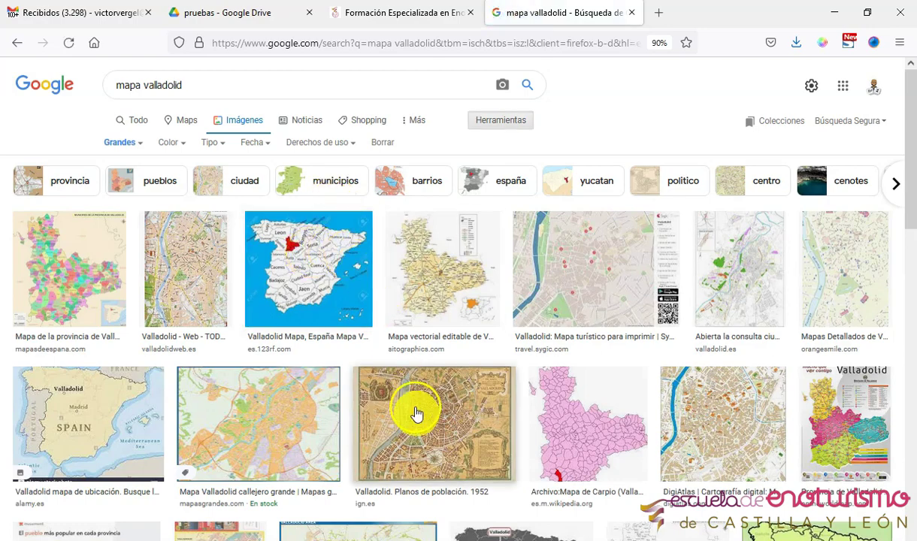
- Preview the Mapa de la provincia de Valladolid image
scroll(602, 387, down, 5)
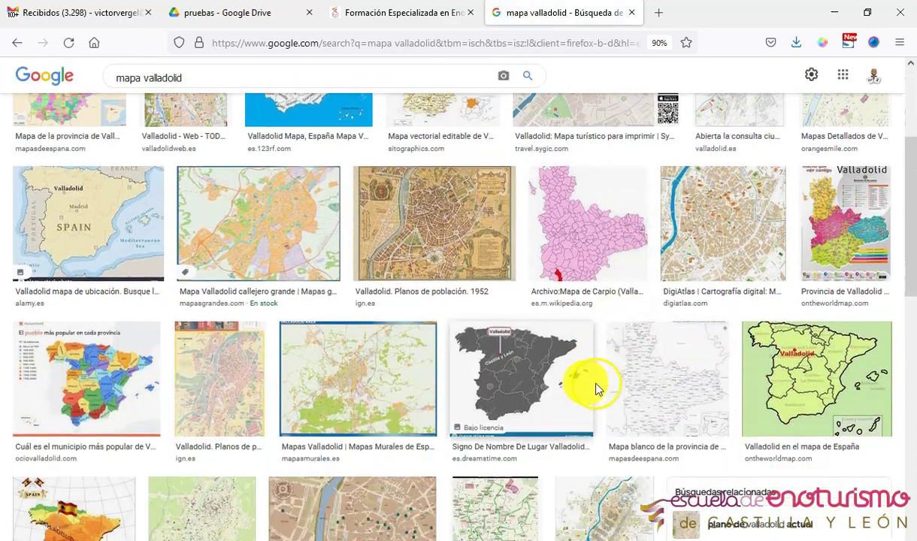
scroll(307, 284, up, 5)
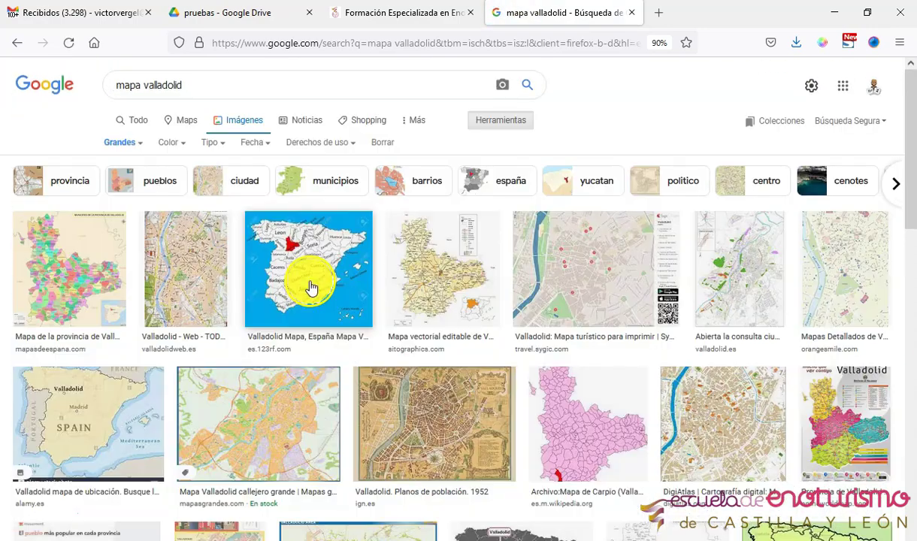
click(83, 259)
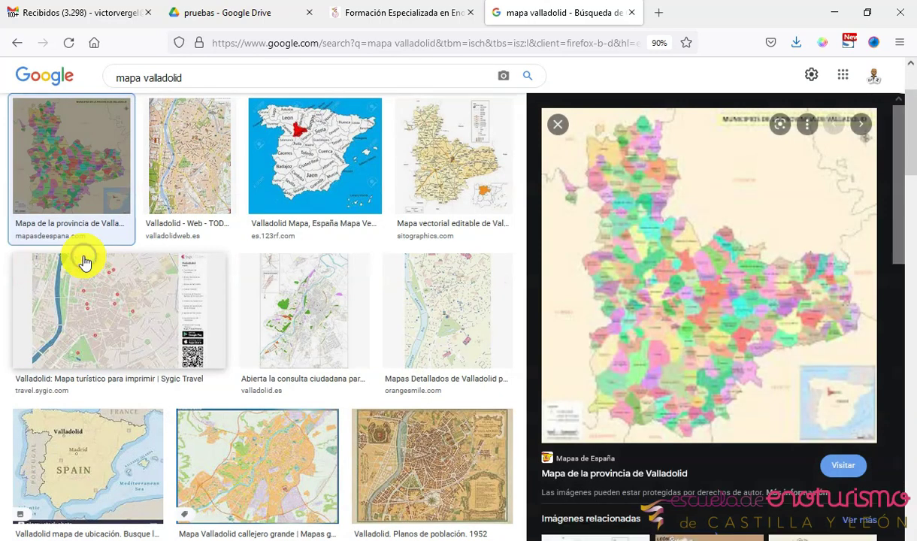
- Save the previewed map image as Mapa.jpg with 'Guardar imagen como...'
right_click(681, 261)
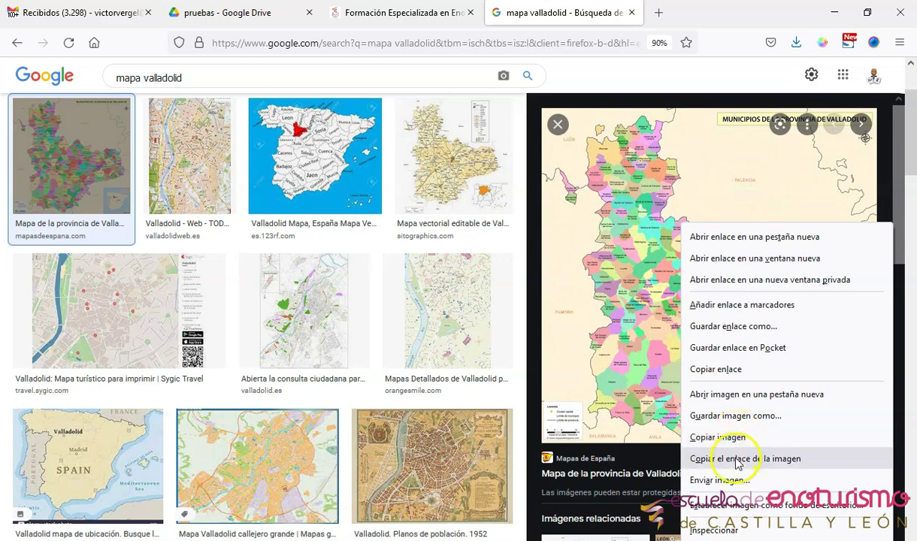
click(733, 416)
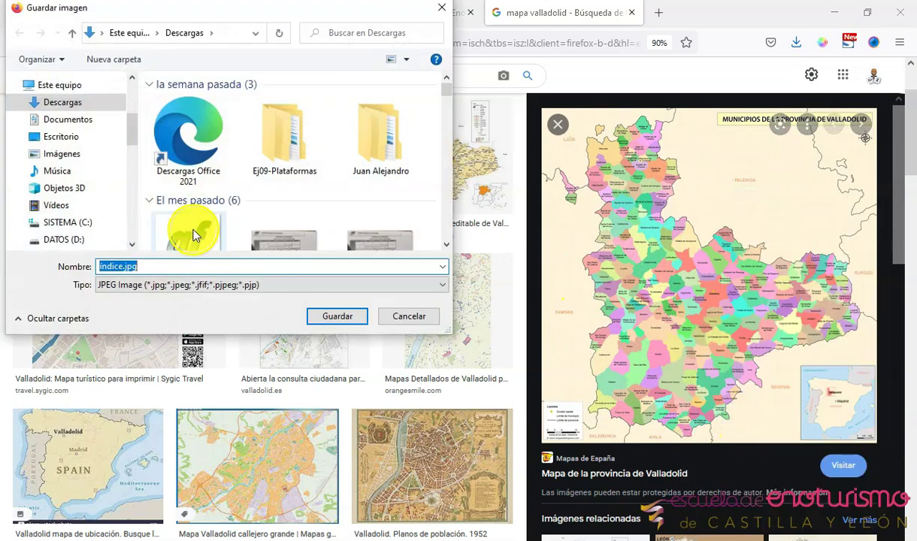
text(Mapa)
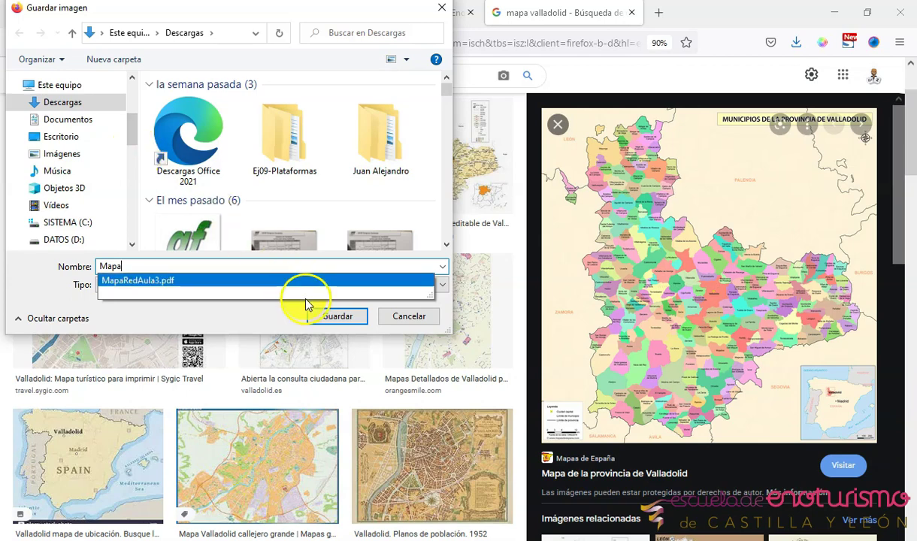
click(335, 315)
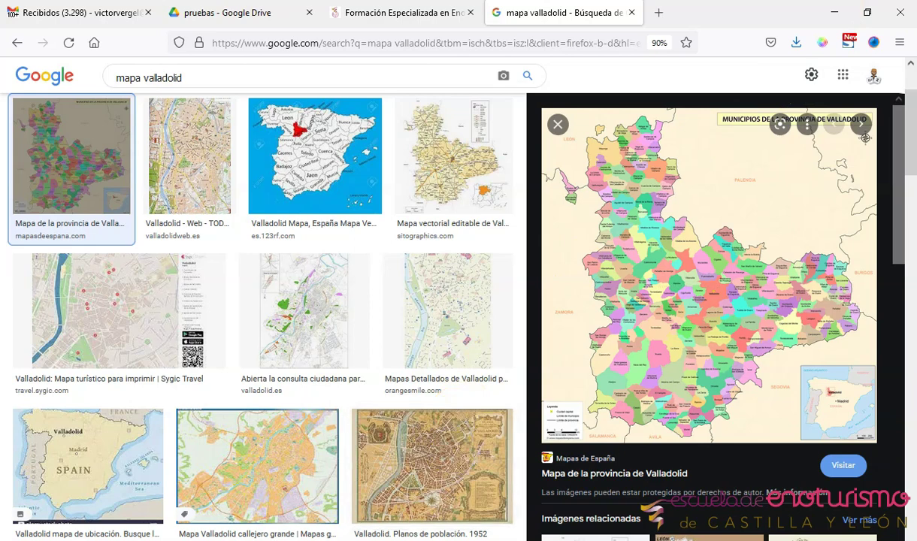
- Find and select the saved Mapa.jpg in the Descargas folder window
click(352, 481)
mouse_move(527, 208)
mouse_down()
mouse_move(353, 232)
mouse_move(325, 222)
mouse_up()
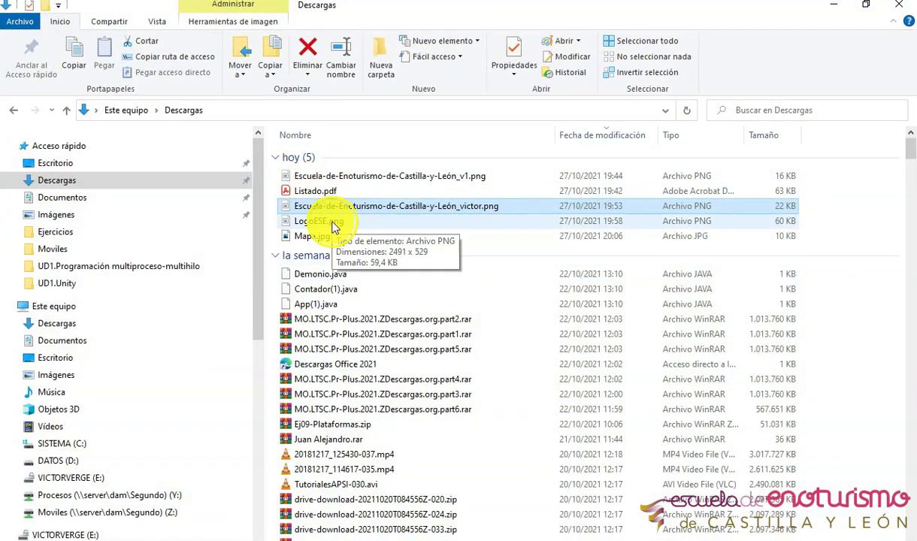
click(319, 236)
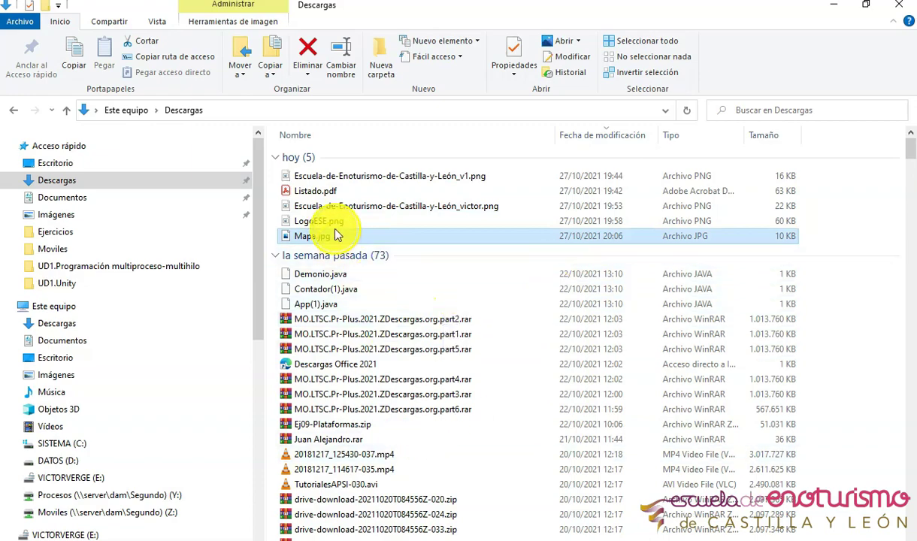
key(alt+Tab)
right_click(635, 255)
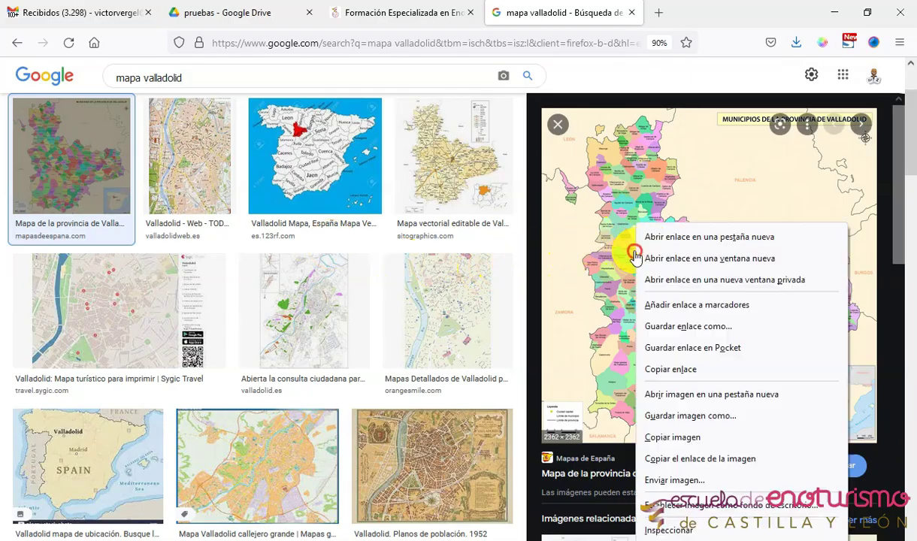
key(alt+Tab)
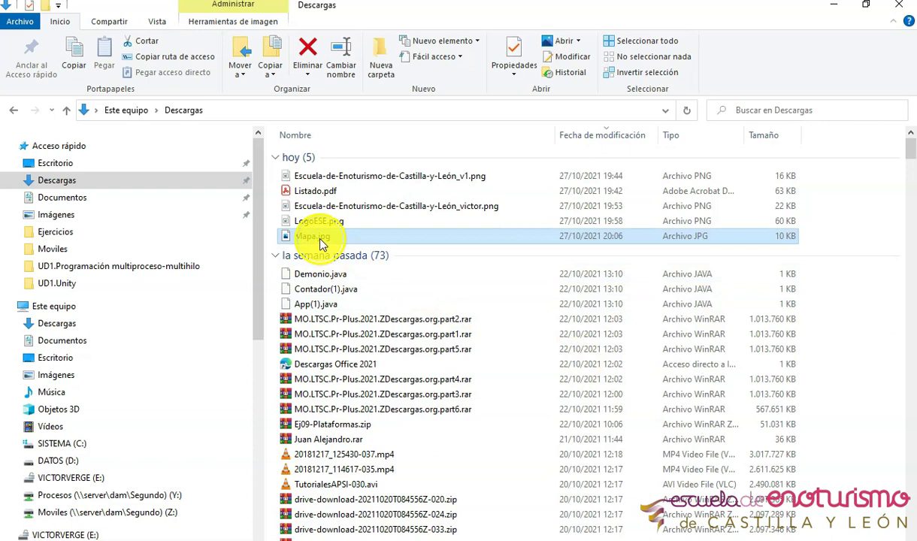
- Check Mapa.jpg's Properties on the Detalles tab, finding only 225 × 225 pixels
right_click(306, 236)
click(364, 540)
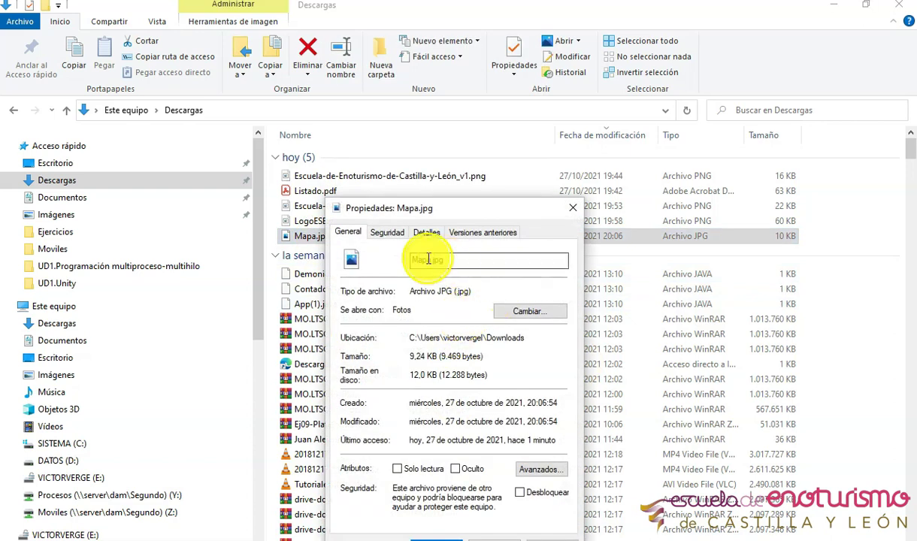
click(436, 233)
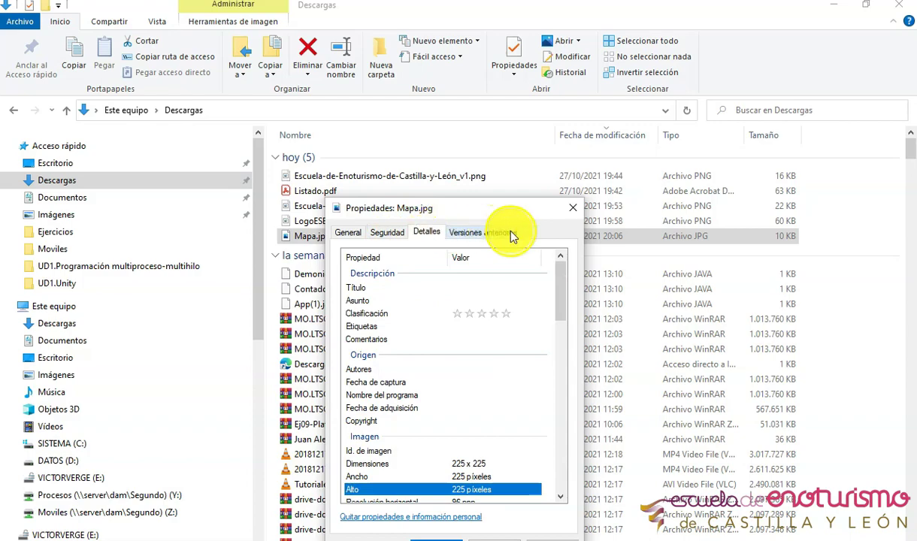
click(573, 207)
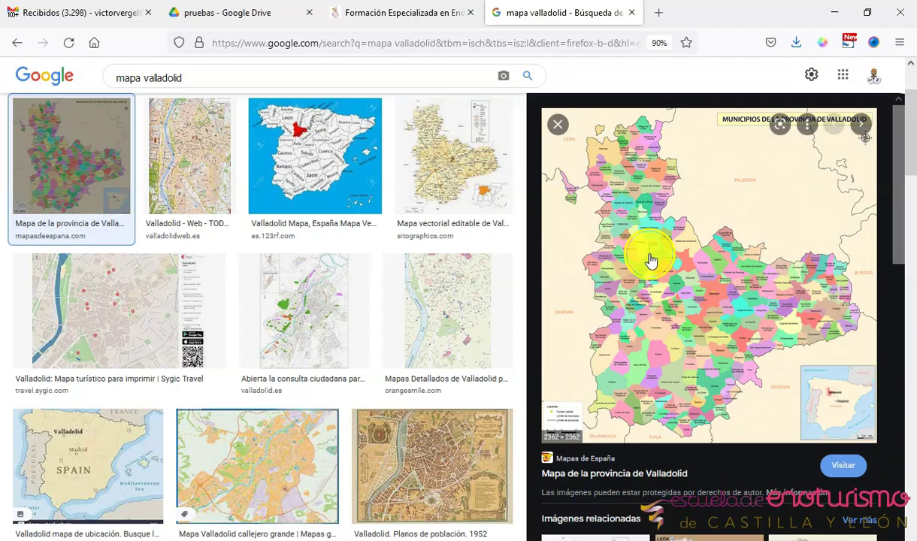
- Save the full-size map from mapasdeespana.com as mapa-provincia-valladolid.png
click(651, 261)
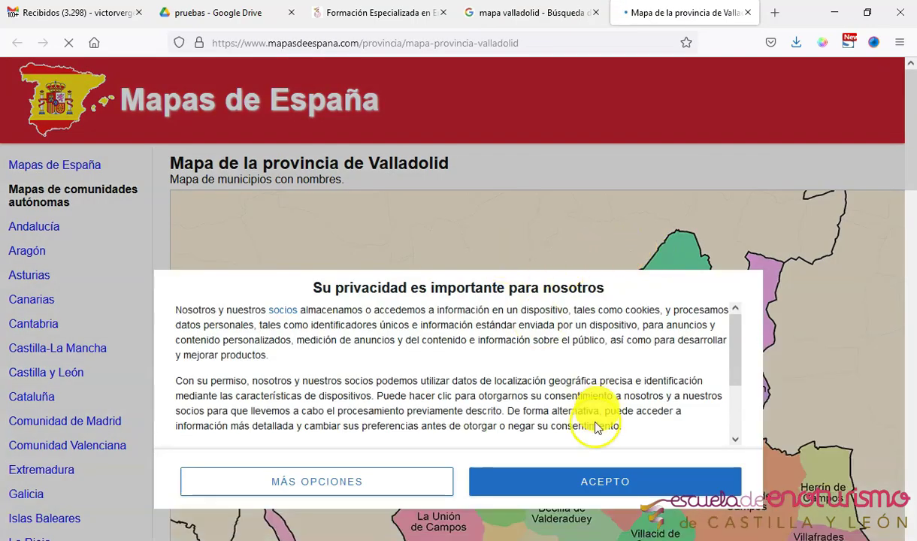
click(583, 487)
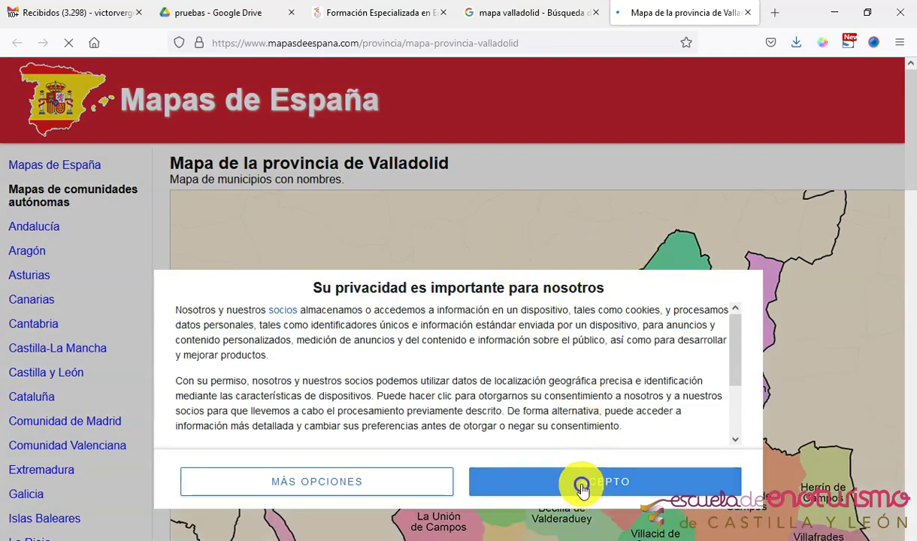
scroll(536, 346, down, 3)
right_click(536, 342)
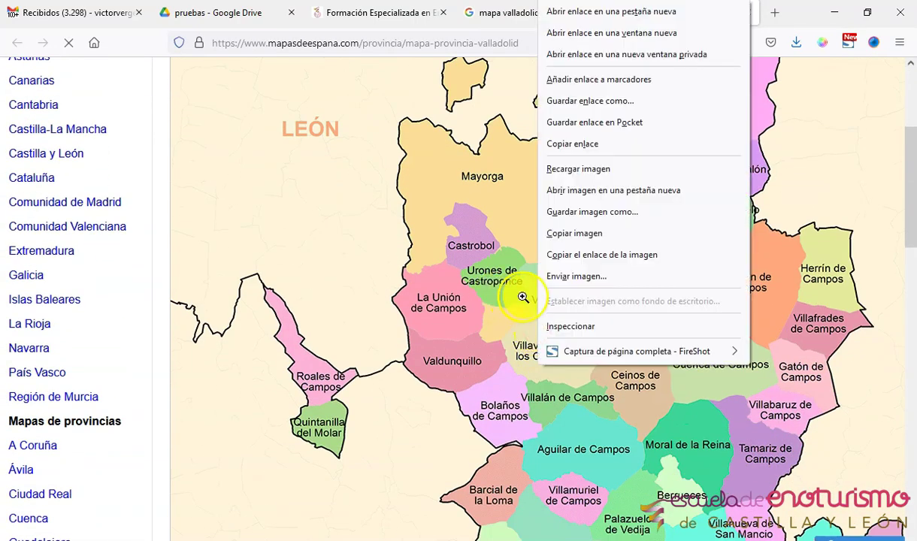
click(592, 212)
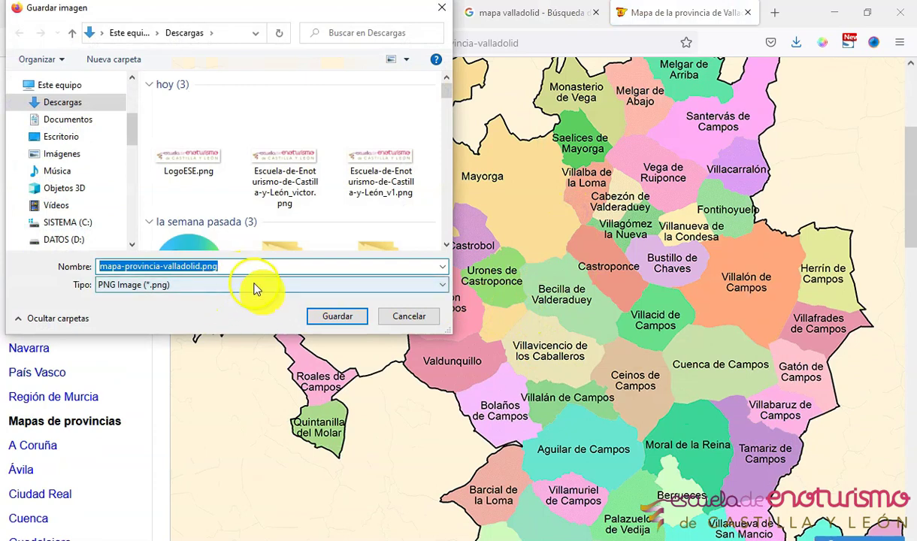
click(342, 318)
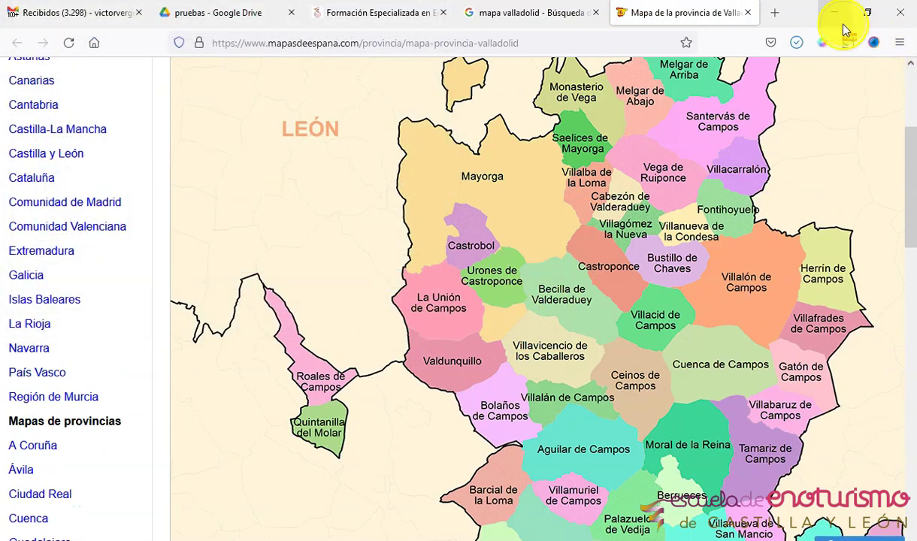
- Minimize Firefox, select the downloaded map file, and return to the Excel visitor list
click(834, 12)
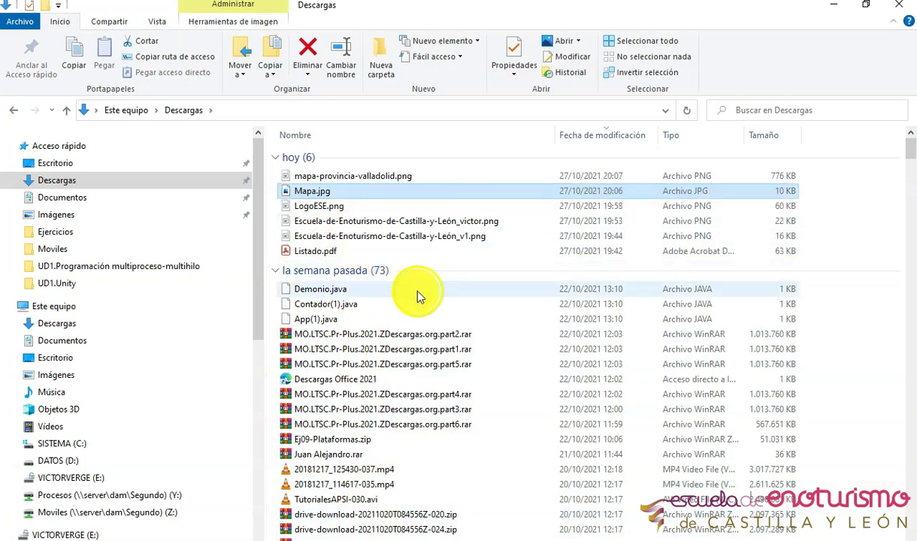
click(354, 178)
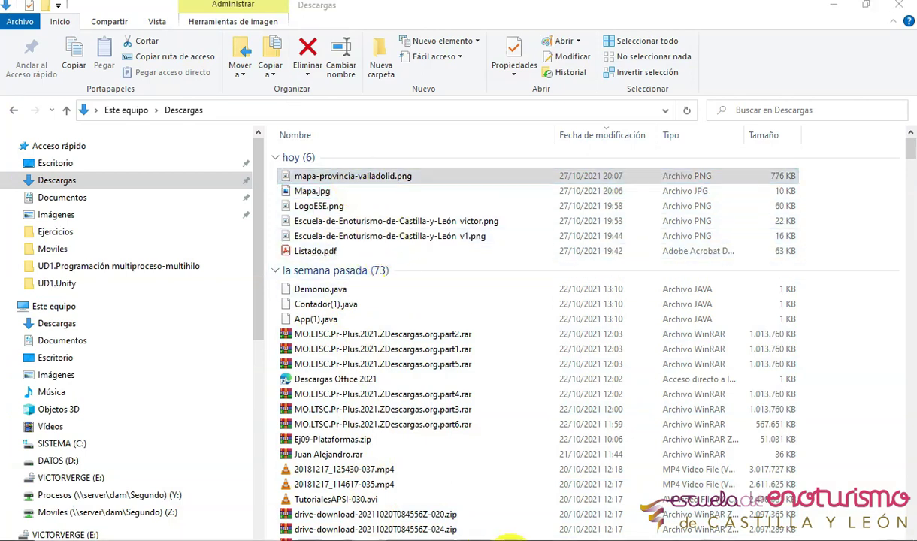
right_click(511, 537)
click(491, 475)
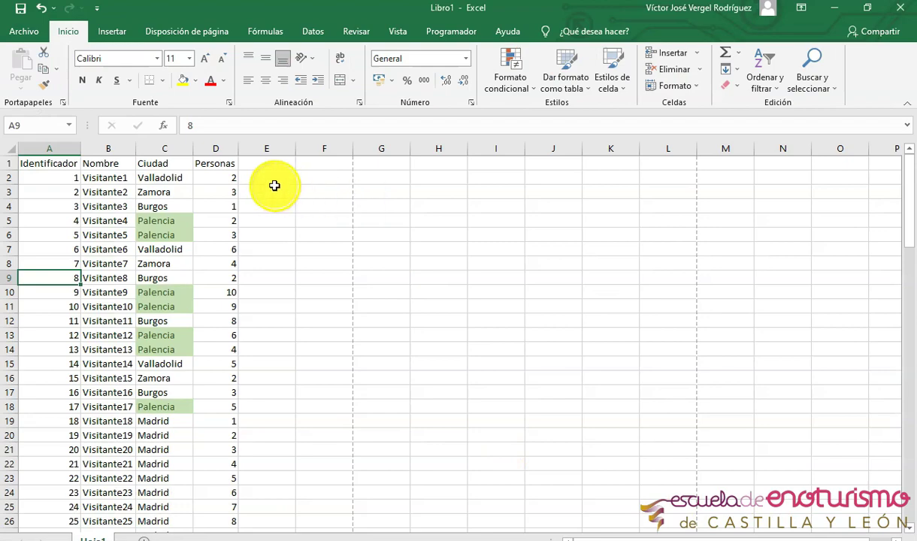
- Create a new blank workbook and try dragging the map file into it
click(27, 32)
click(178, 130)
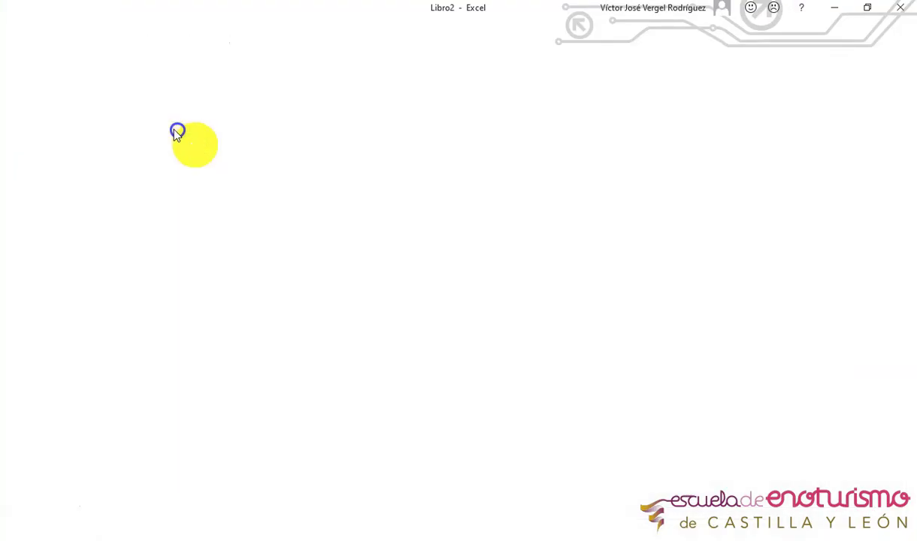
key(alt+Tab)
key(alt+Tab)
drag(305, 164, 218, 252)
key(alt+Tab)
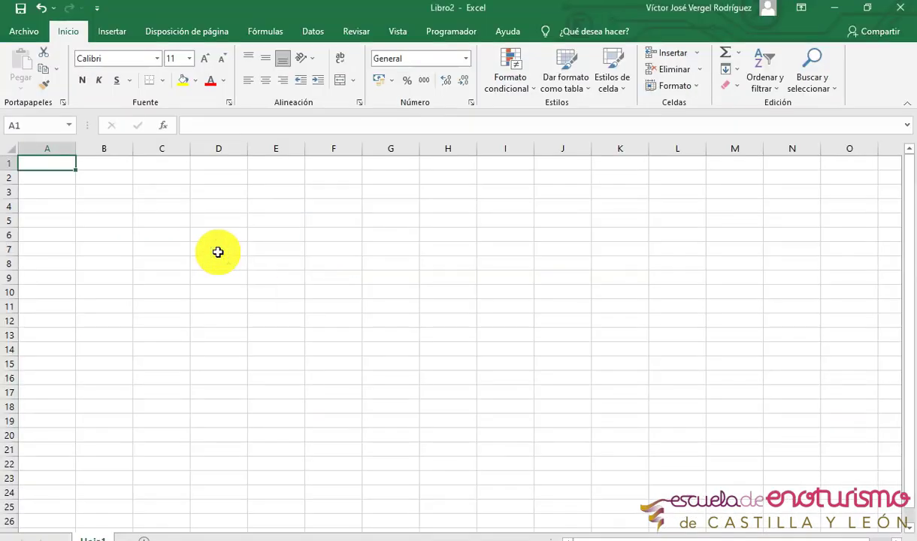
- From cell A1, insert a picture via Insertar > Imágenes > Este dispositivo
click(39, 162)
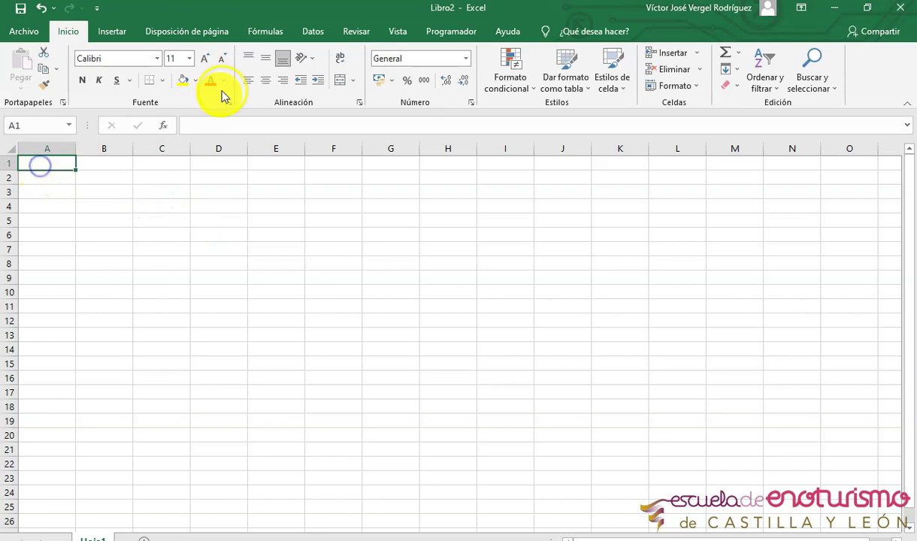
click(111, 30)
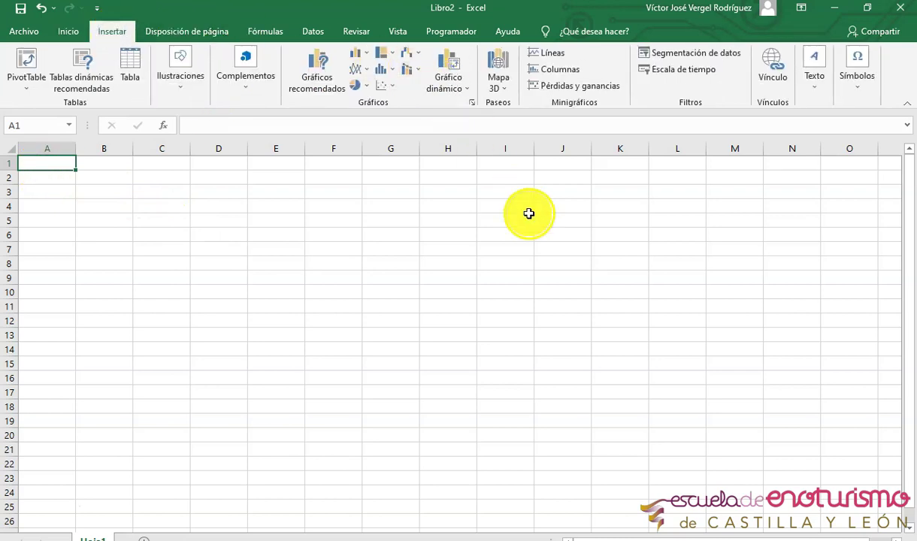
click(182, 81)
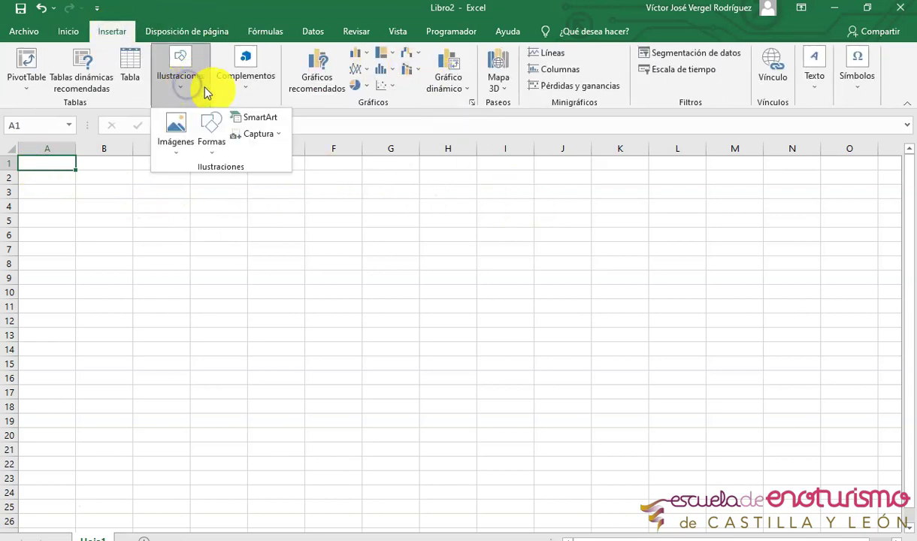
click(176, 150)
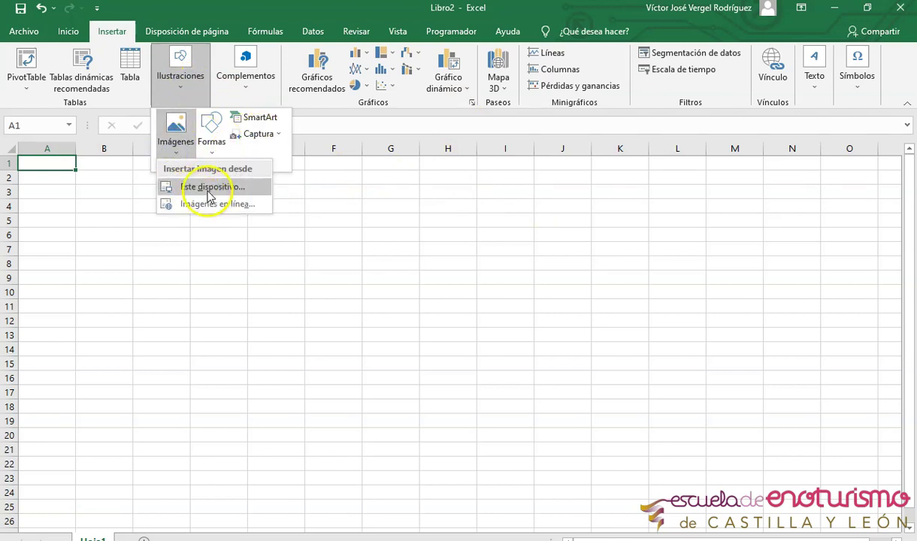
click(208, 192)
- Insert the map file, then drag its corner to 41,01 cm and then 120,39 cm
double_click(180, 123)
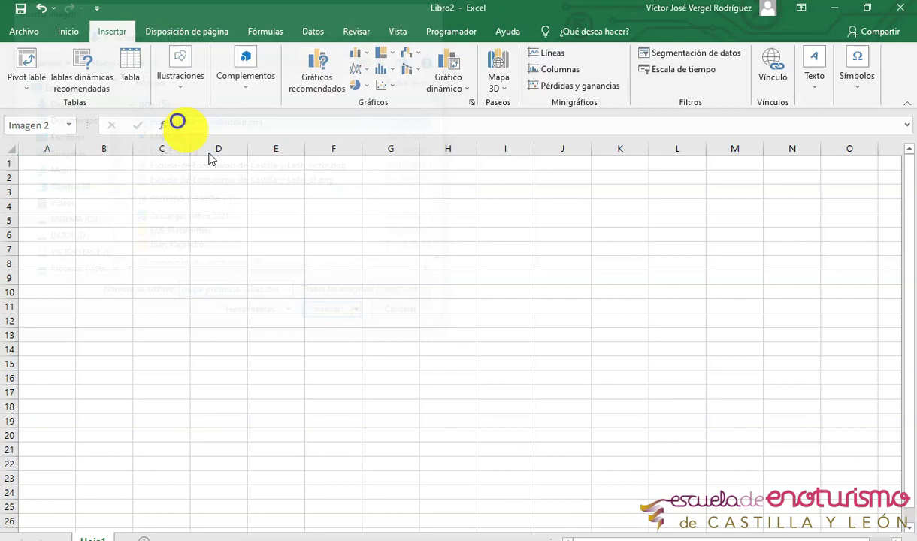
ctrl+scroll(573, 294, down, 1)
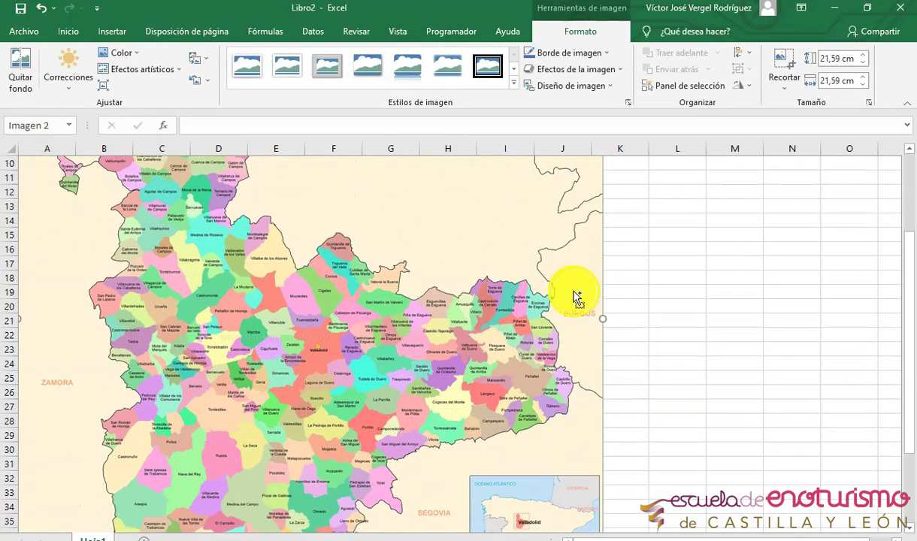
ctrl+scroll(575, 295, down, 1)
ctrl+scroll(559, 289, down, 1)
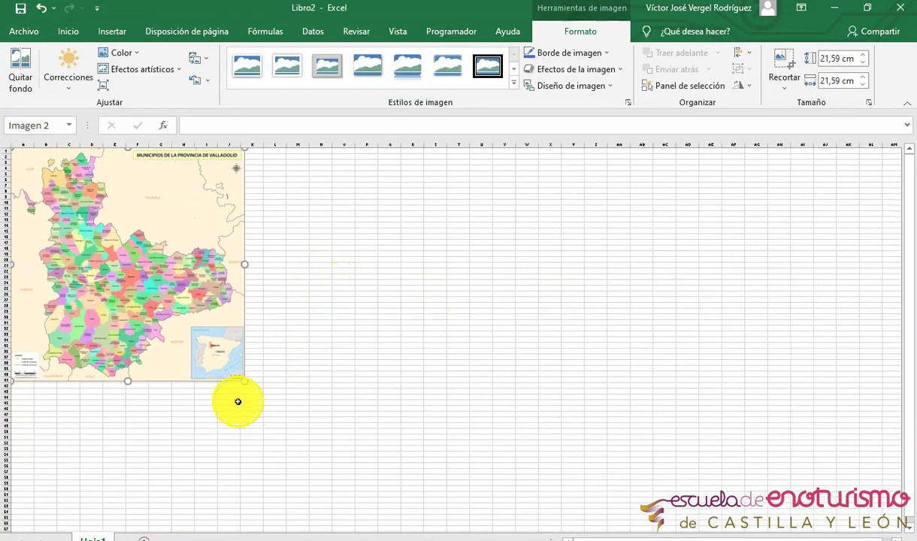
drag(243, 381, 454, 537)
ctrl+scroll(483, 370, down, 1)
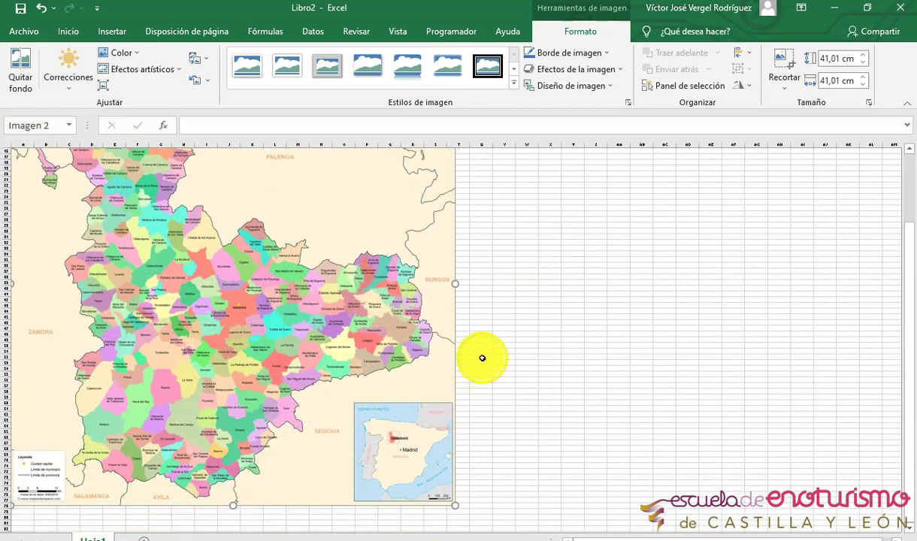
ctrl+scroll(474, 354, down, 1)
drag(119, 260, 310, 471)
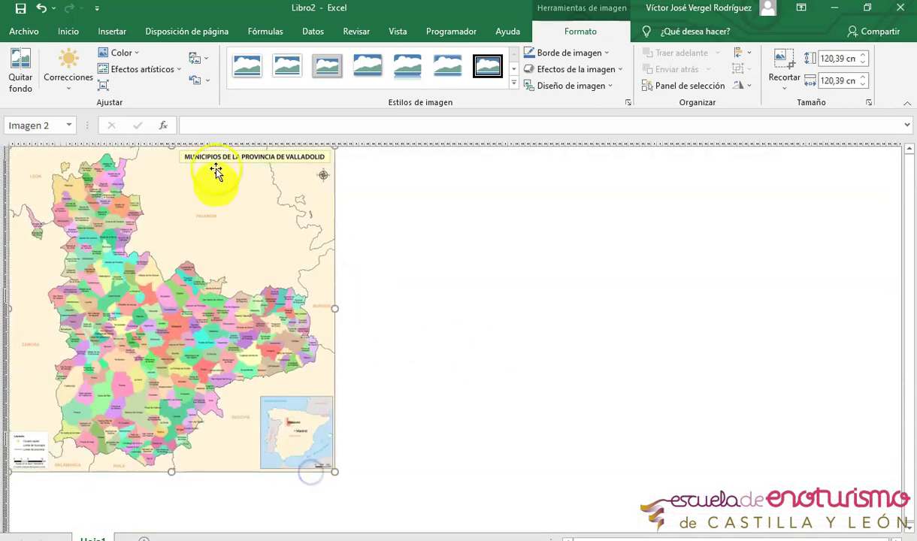
ctrl+scroll(262, 301, up, 5)
- Show Libro2's print preview via Archivo > Imprimir
click(24, 44)
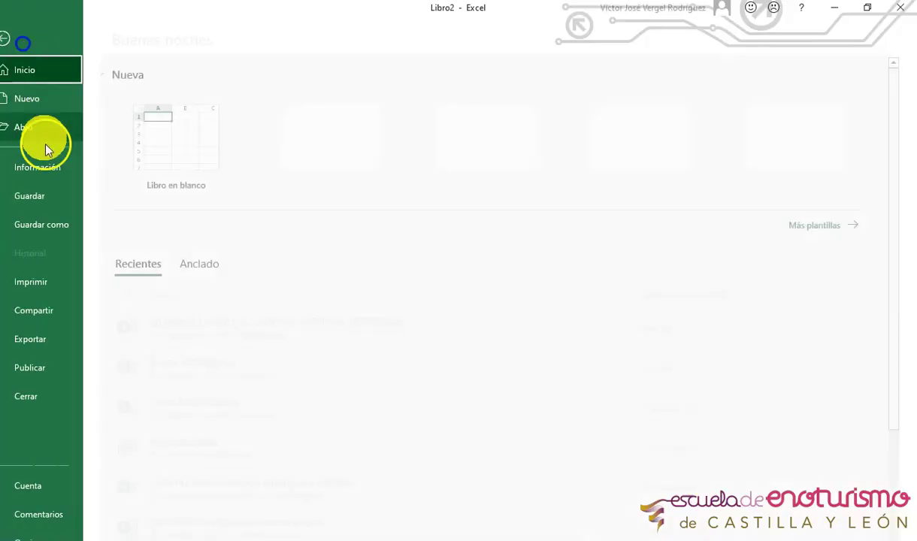
click(71, 282)
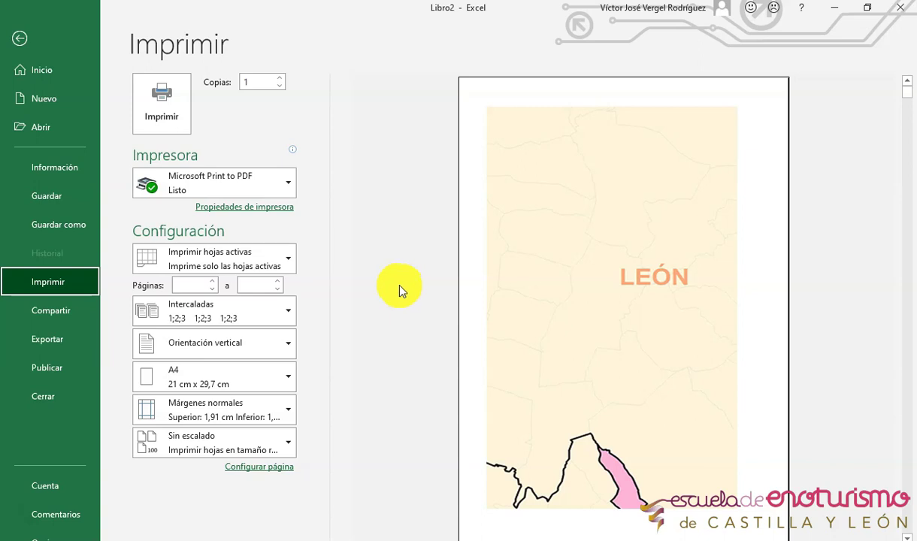
- In Configurar página, scale the printout to fit 2 pages wide by 2 tall
click(248, 467)
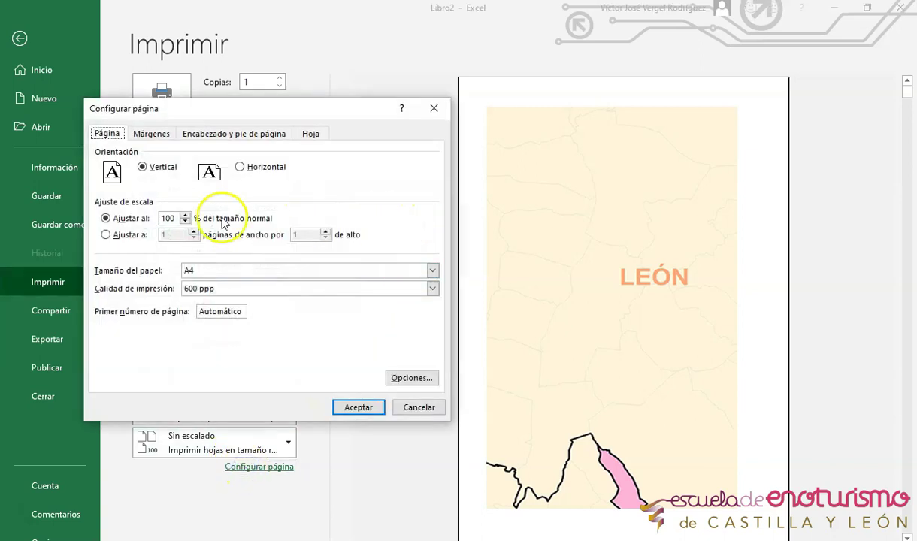
click(106, 235)
text(2)
double_click(301, 235)
text(2)
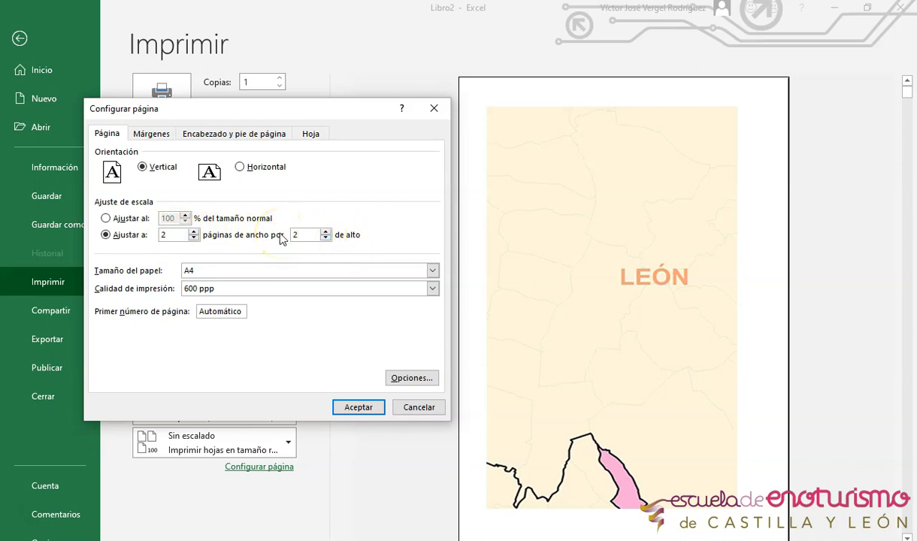
click(367, 411)
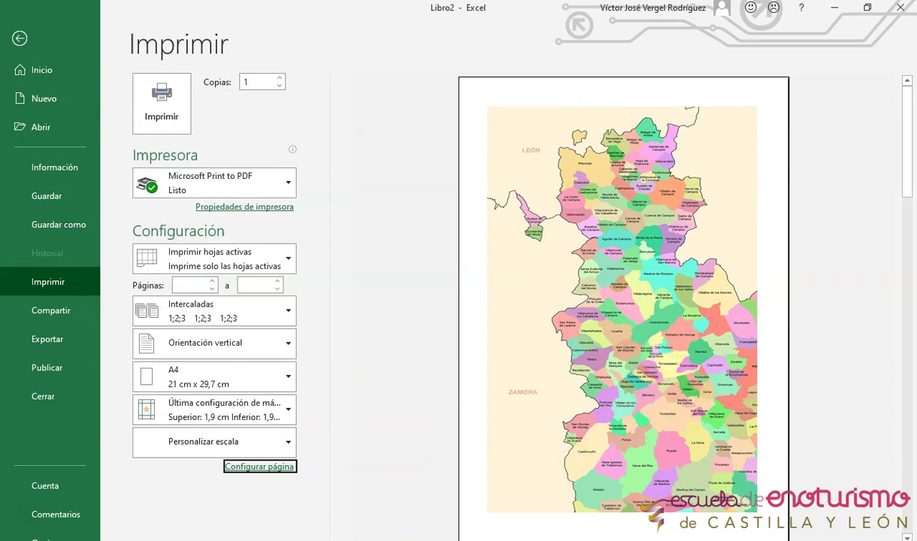
- Page through the print preview to check the scaled map
click(421, 536)
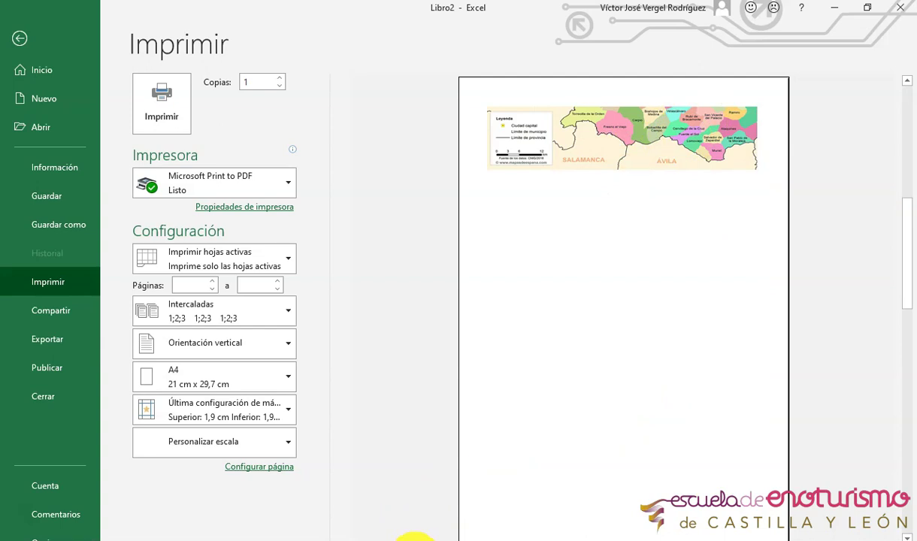
scroll(406, 530, up, 1)
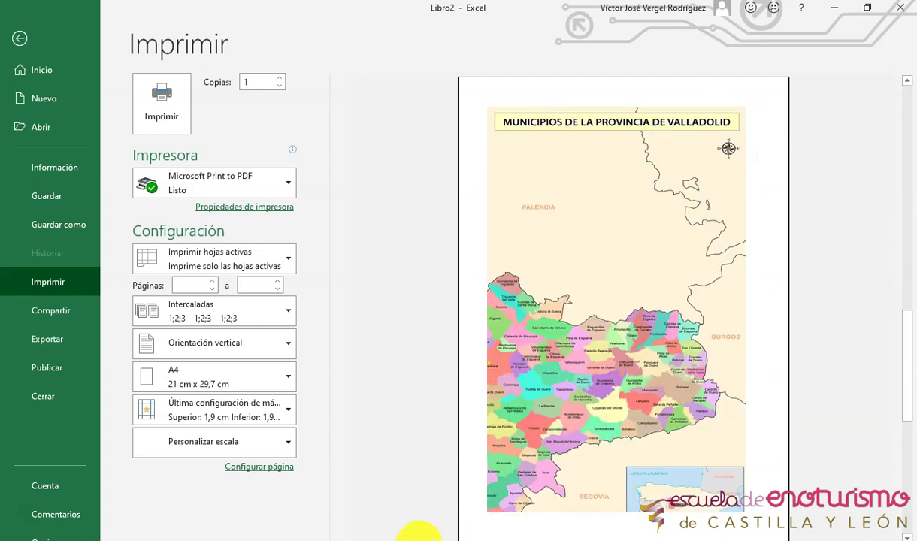
click(419, 536)
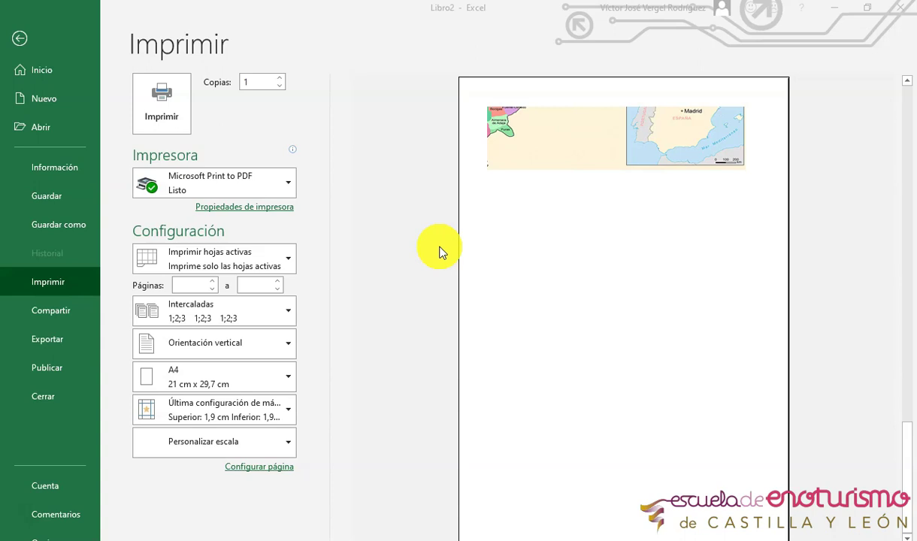
- Set the top, bottom and left page margins to 0 in Page Setup
click(269, 468)
click(143, 134)
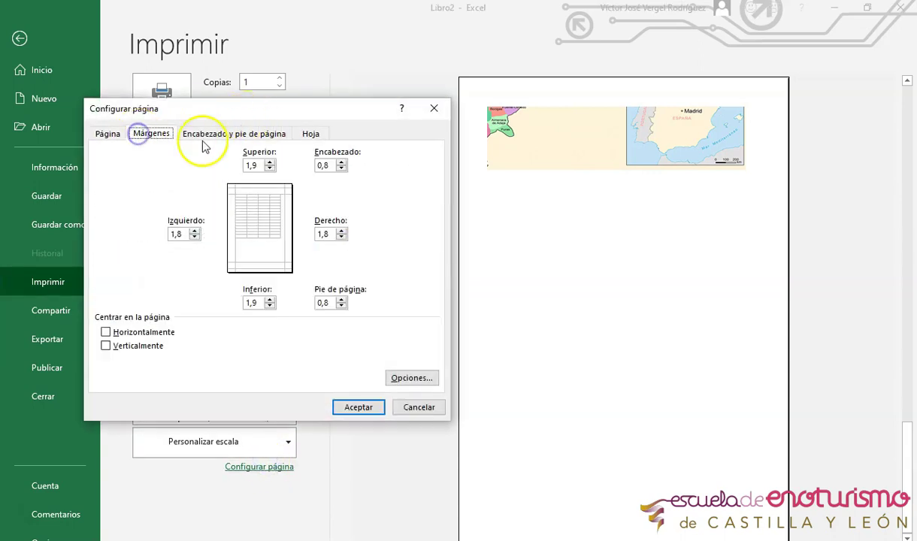
double_click(253, 165)
text(0)
key(Tab)
text(0)
key(Tab)
text(0)
key(Tab)
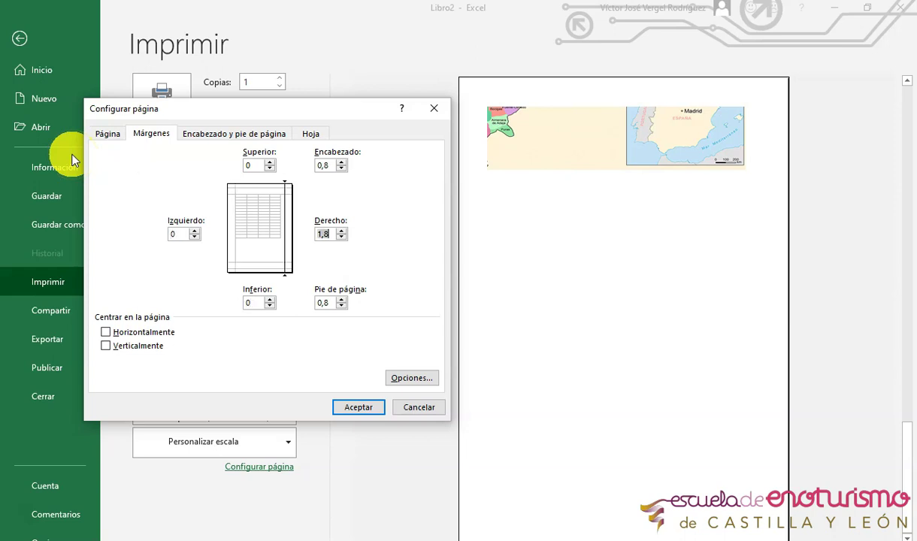
text(0)
click(356, 406)
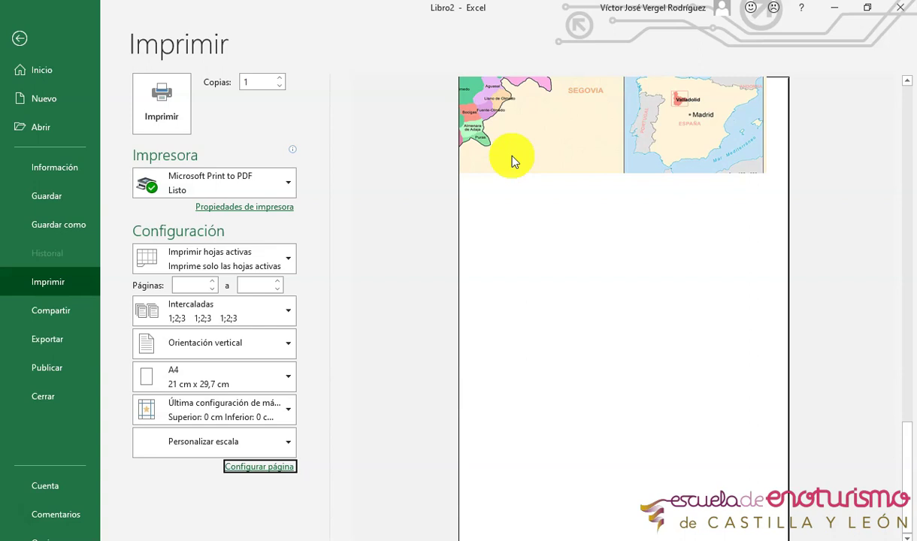
- Check the updated print preview, then return to the worksheet
scroll(591, 244, up, 2)
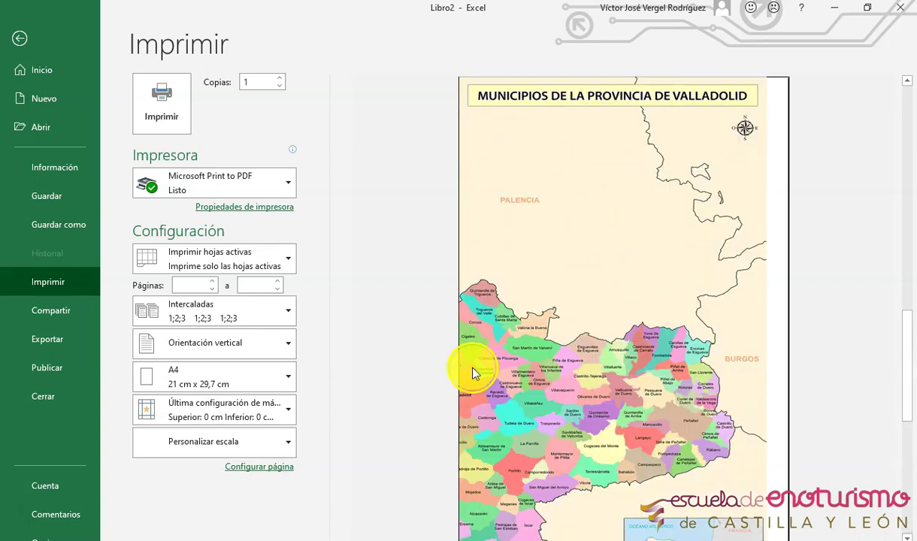
scroll(361, 527, down, 1)
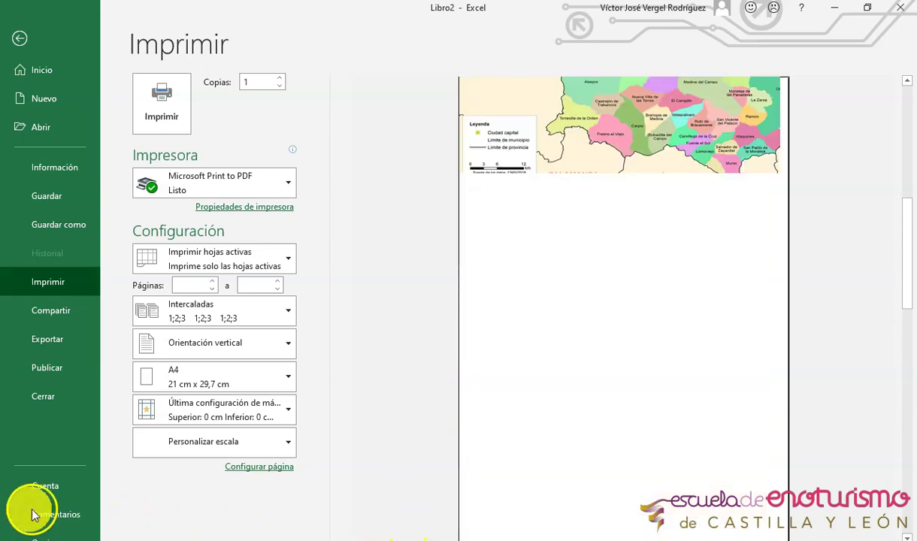
key(Escape)
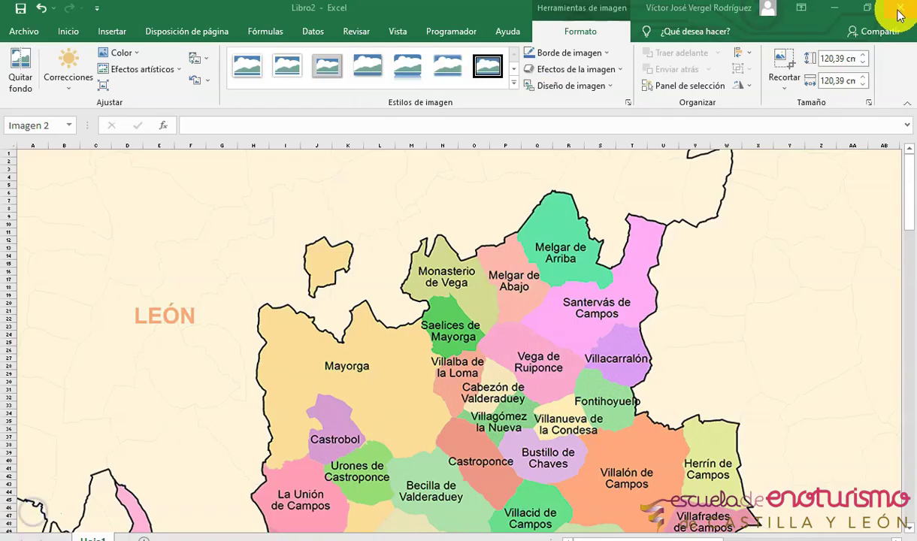
- Close the Libro2 map workbook and choose No guardar to discard its changes
click(900, 9)
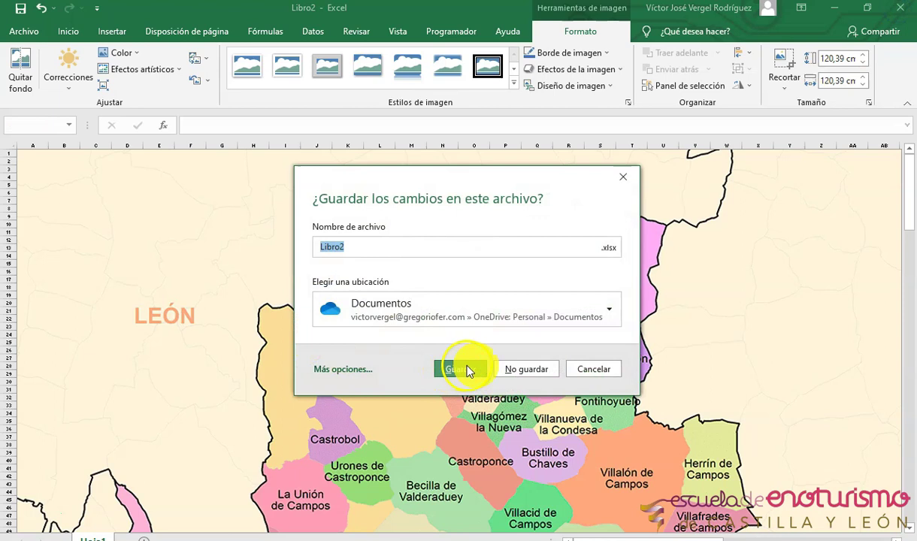
click(521, 368)
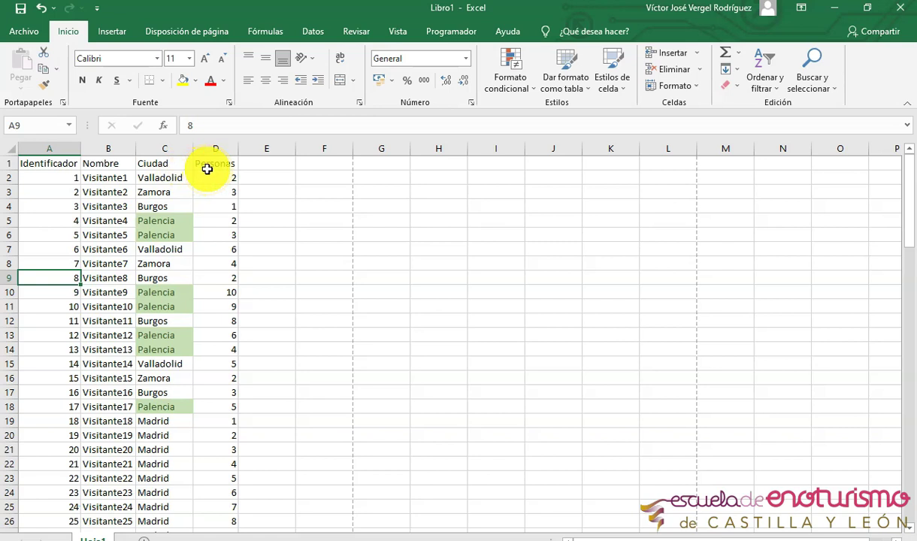
- With cell A5 of the visitor data selected, open the Dar formato como tabla style gallery
click(62, 165)
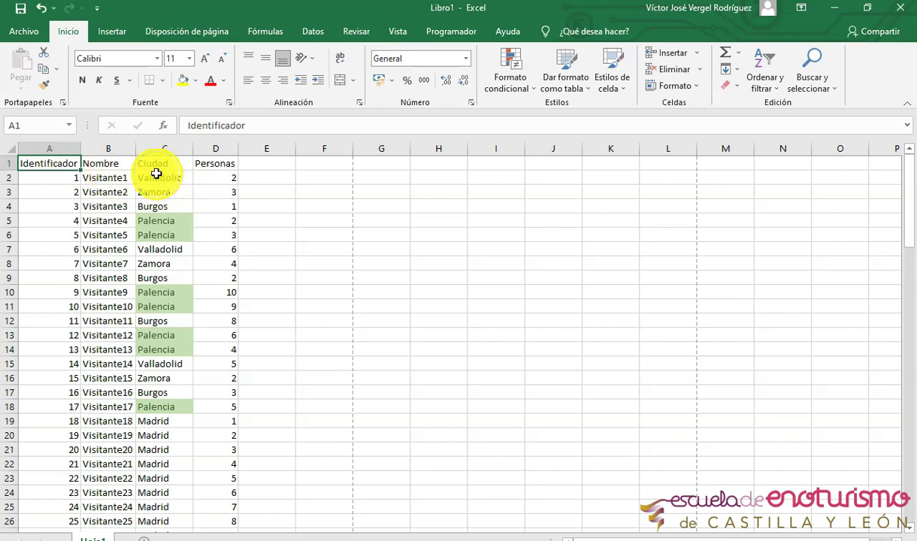
click(124, 31)
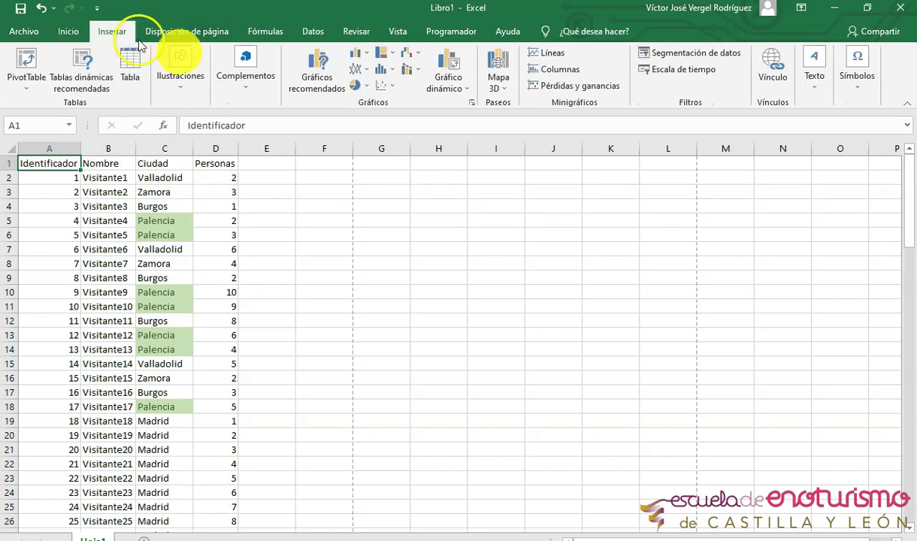
click(69, 32)
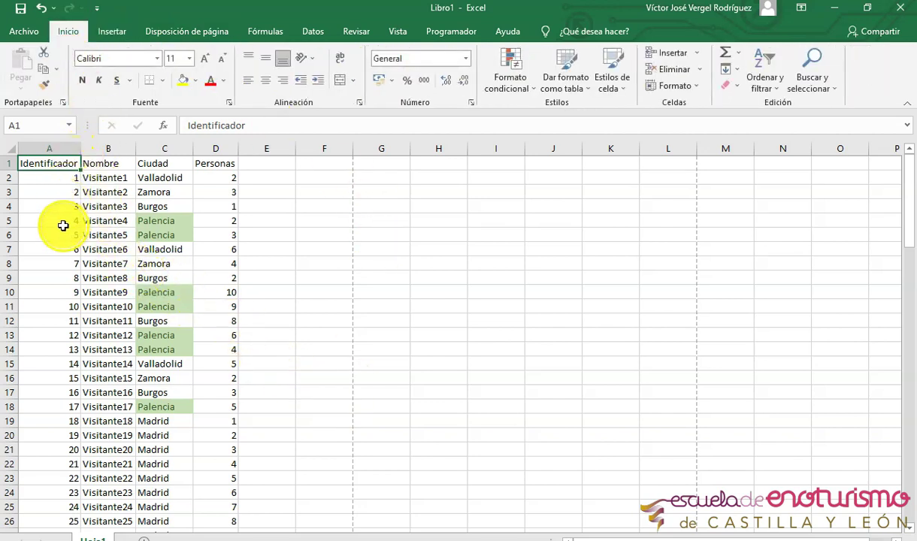
click(140, 220)
click(81, 192)
click(49, 192)
click(102, 249)
click(74, 220)
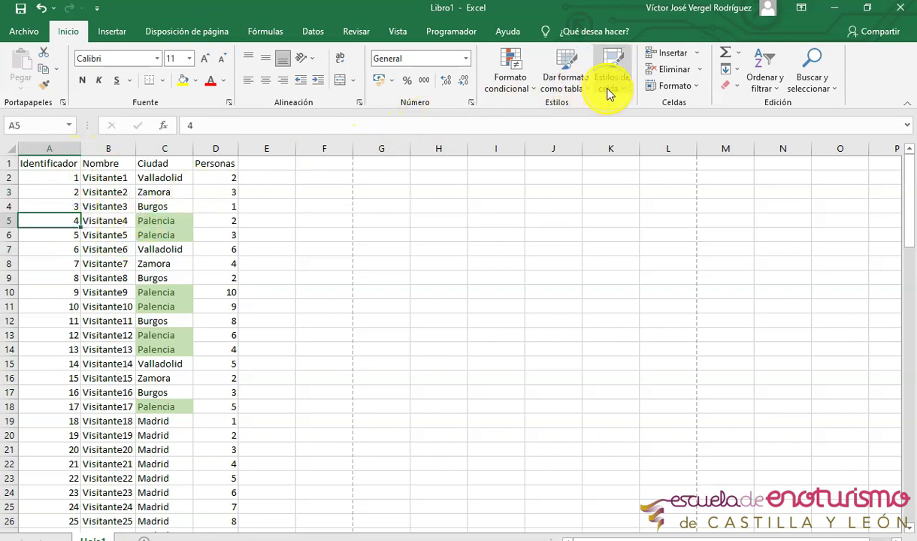
click(584, 88)
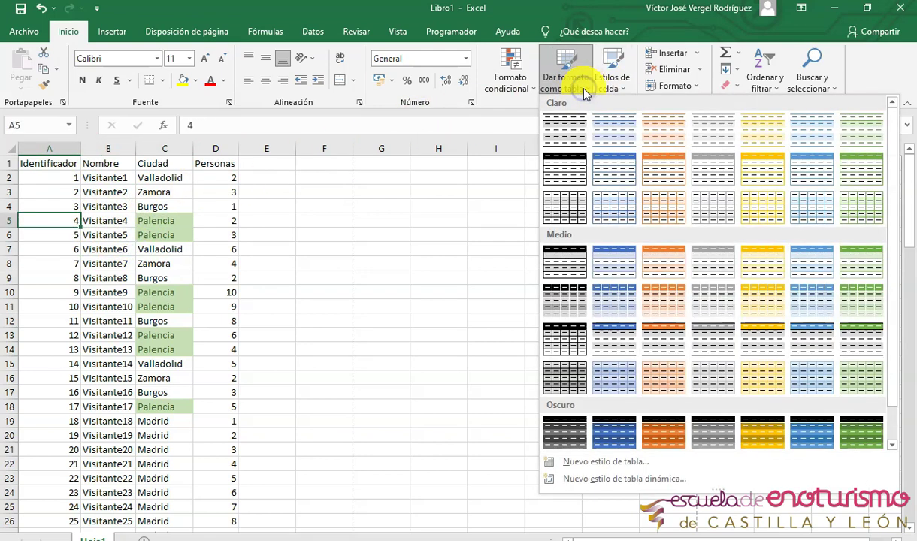
- Create a table from $A$1:$D$102 with headers using the blue light table style 9
click(602, 175)
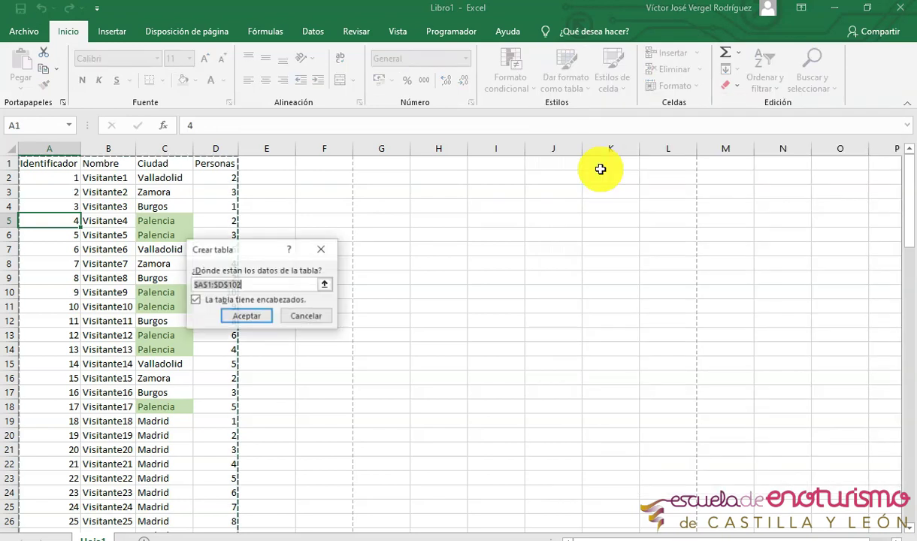
click(232, 329)
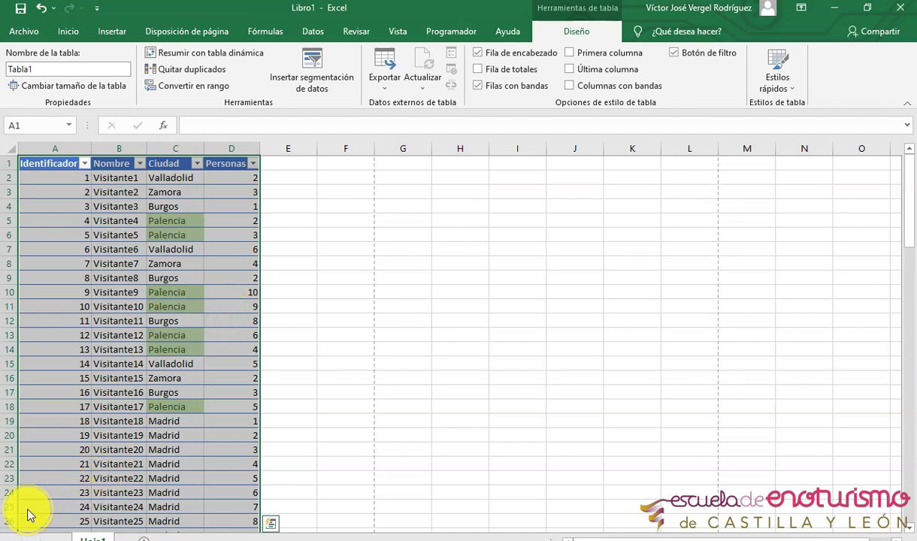
key(Down)
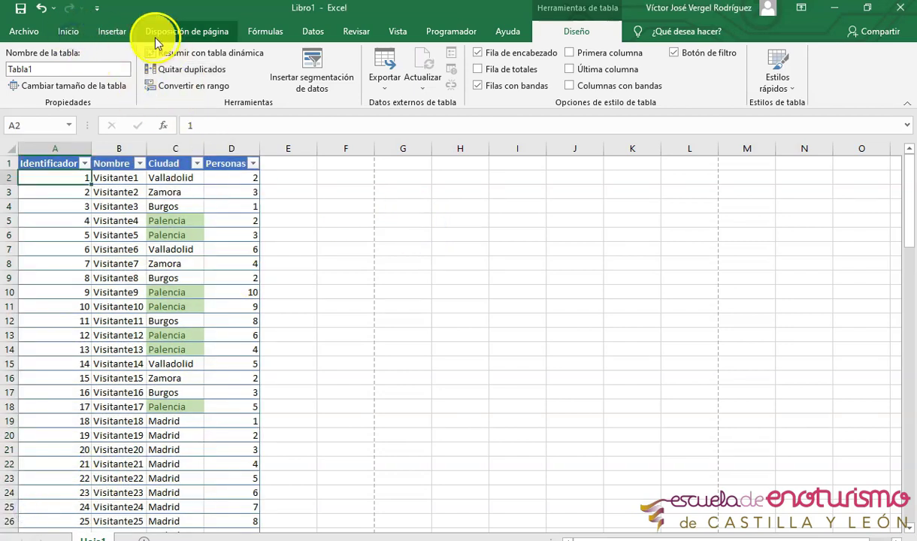
- Restyle the table with the light style that has grey banded rows and gridlines
click(34, 31)
click(15, 31)
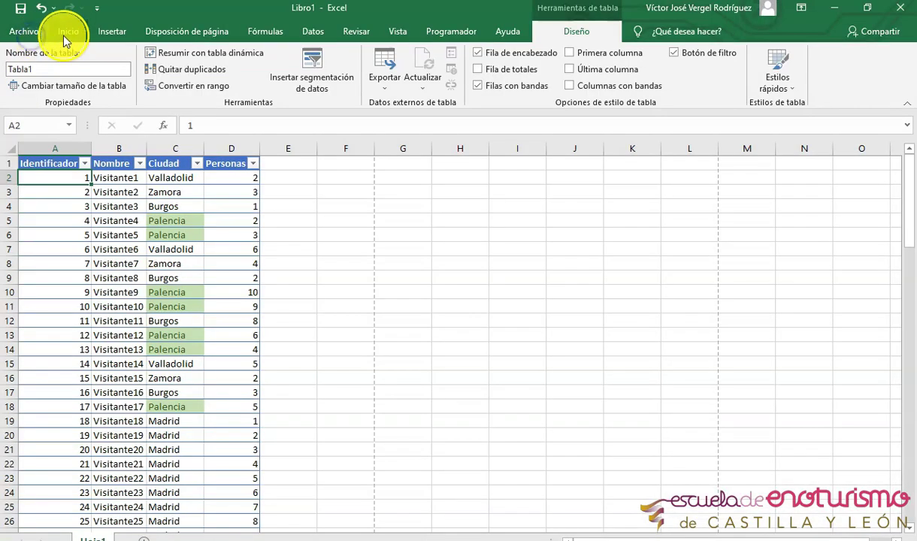
click(67, 32)
click(560, 75)
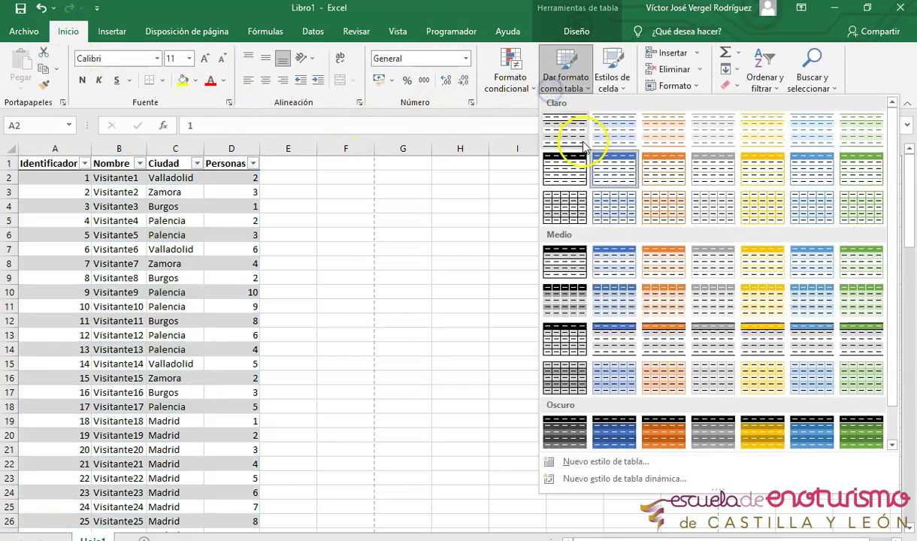
click(570, 212)
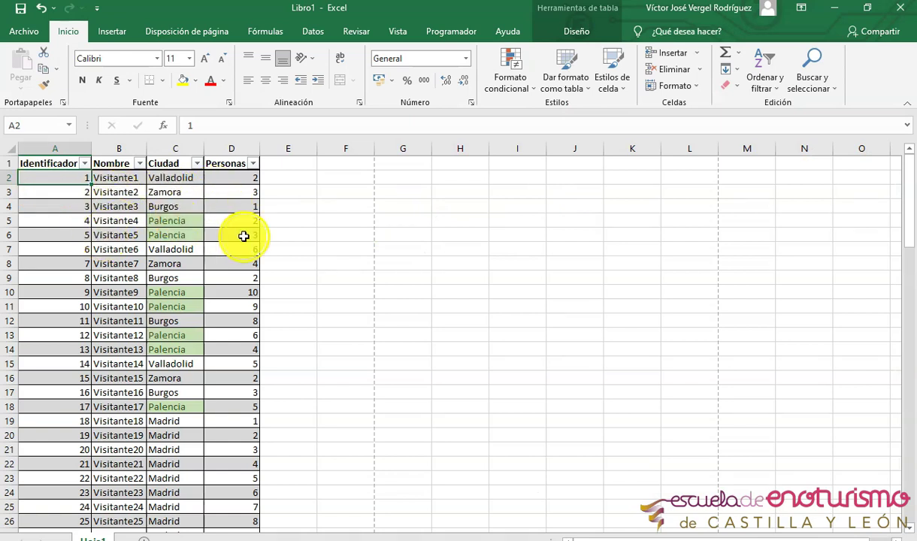
click(23, 32)
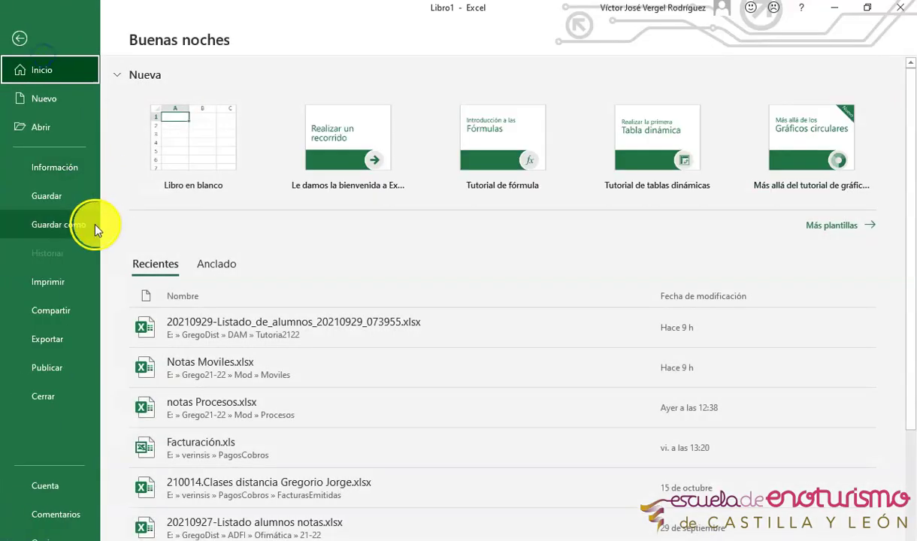
- Preview the printout and scroll to page 2, Visitante44 to Visitante87, without column headings
click(57, 279)
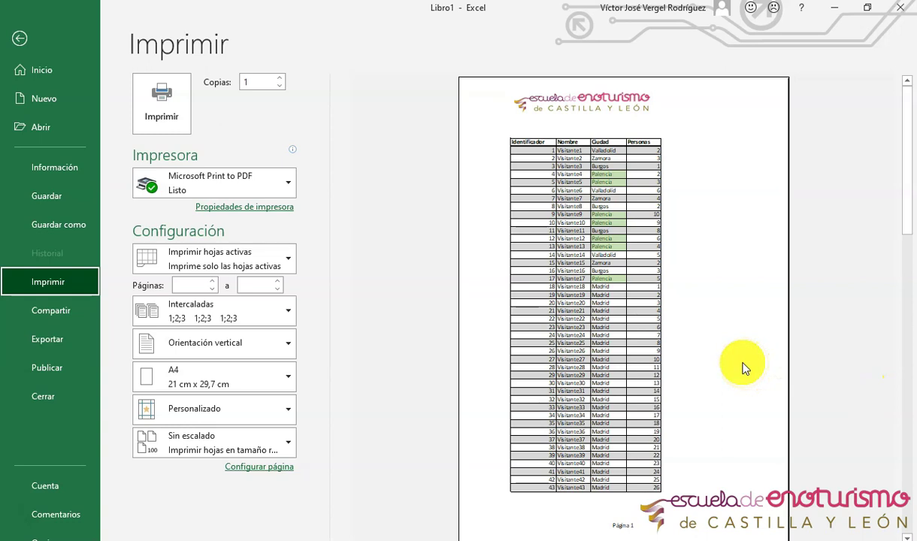
key(Escape)
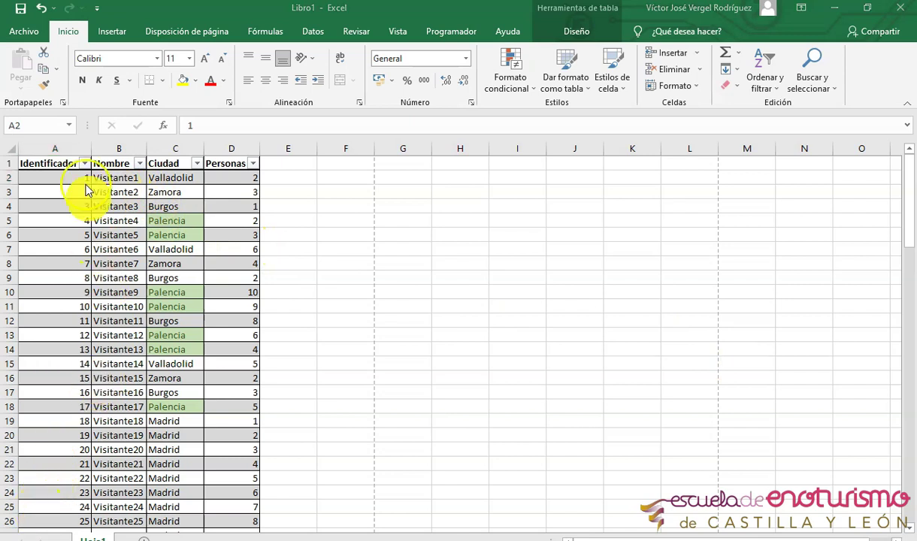
click(26, 39)
click(90, 282)
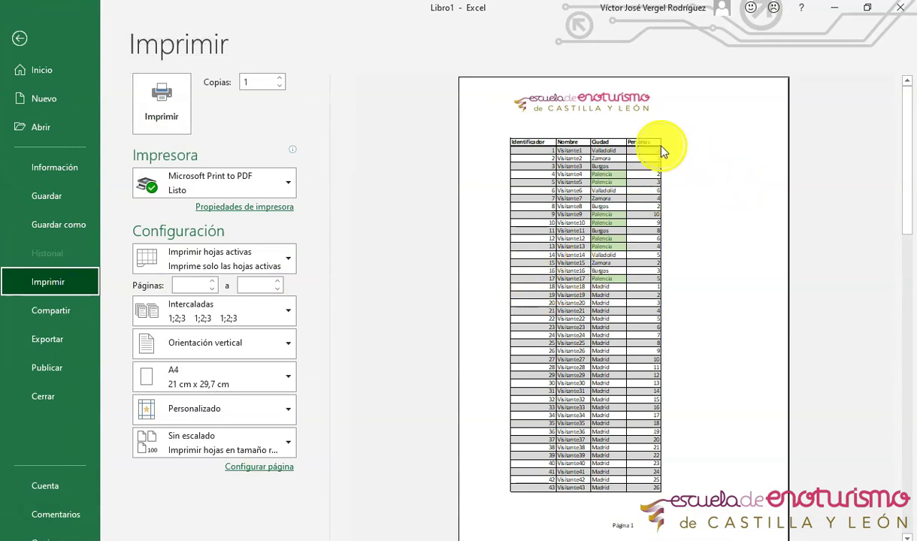
scroll(630, 363, down, 1)
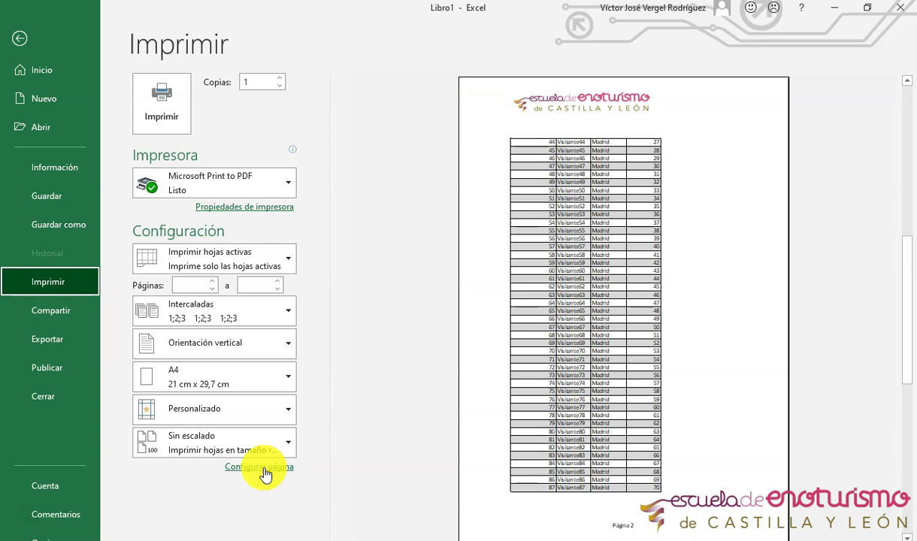
- Check Repetir filas en extremo superior on Page Setup's Hoja tab, then close without changes
click(263, 468)
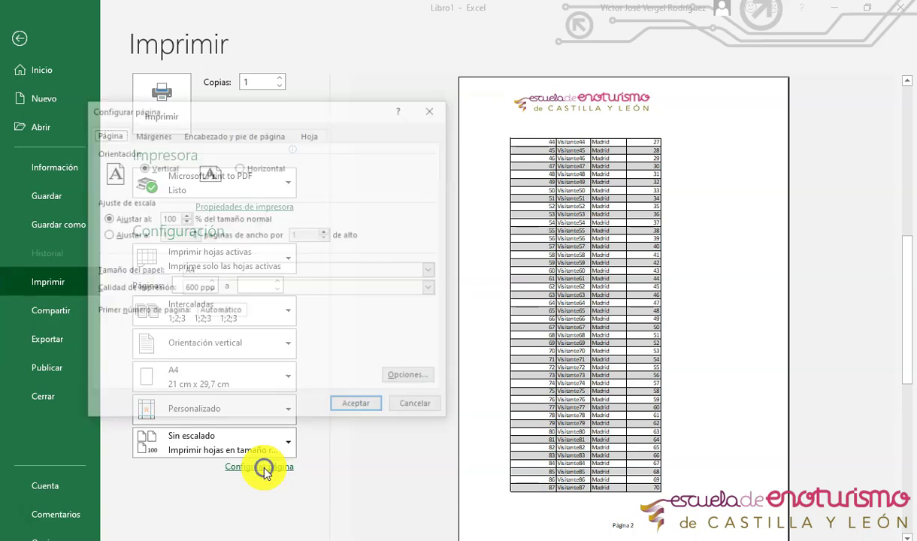
click(311, 136)
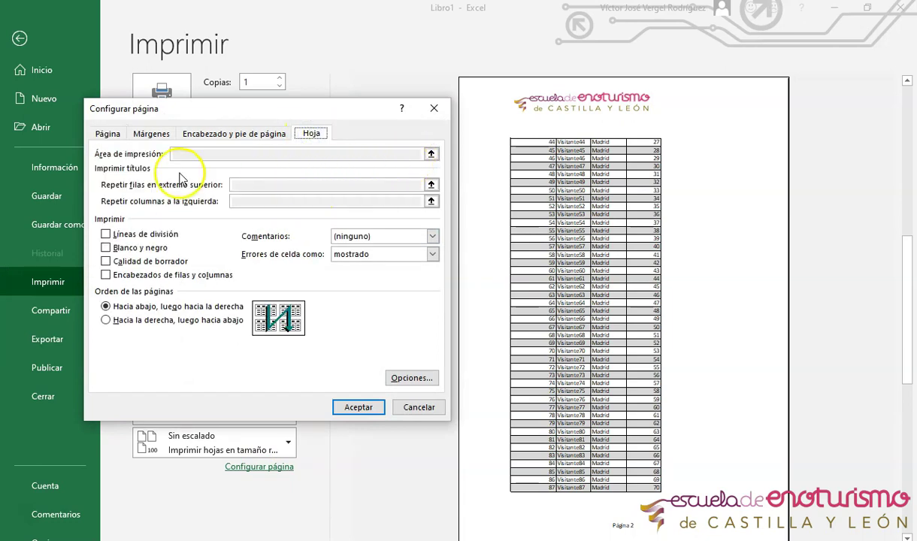
click(425, 183)
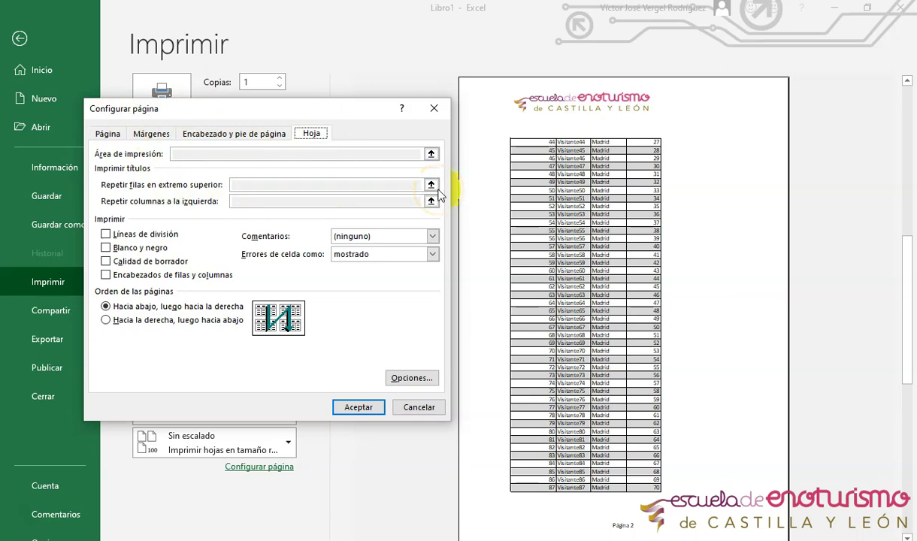
key(Escape)
key(Escape)
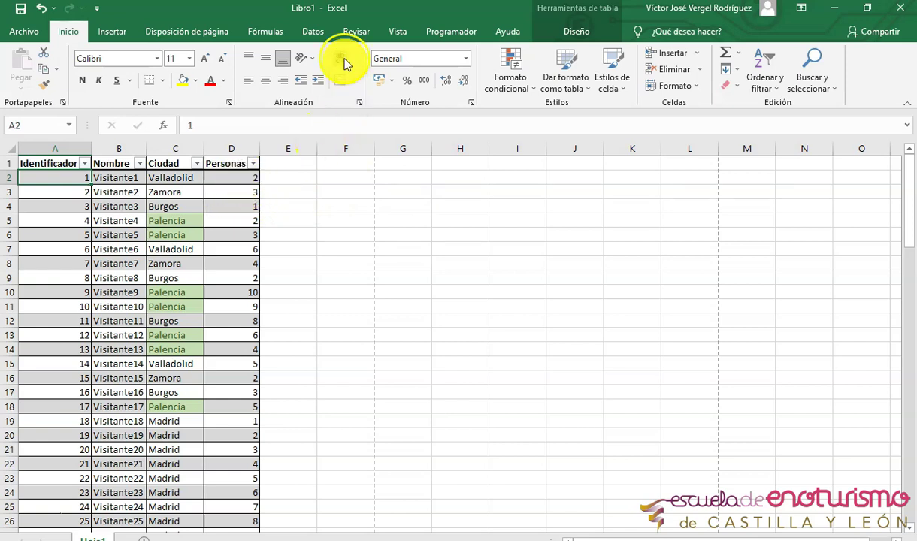
- Open Page Setup from Page Layout on its Hoja tab, ready to choose repeating rows
click(216, 32)
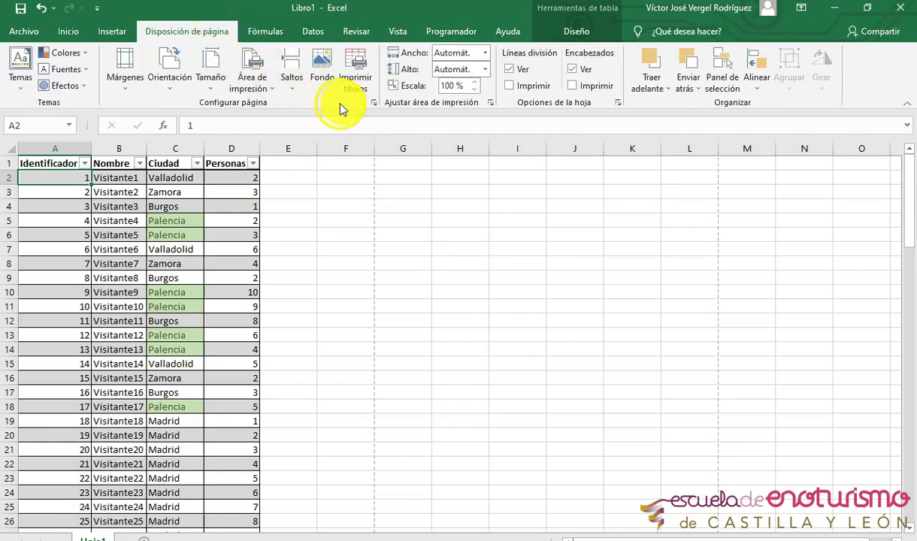
click(374, 103)
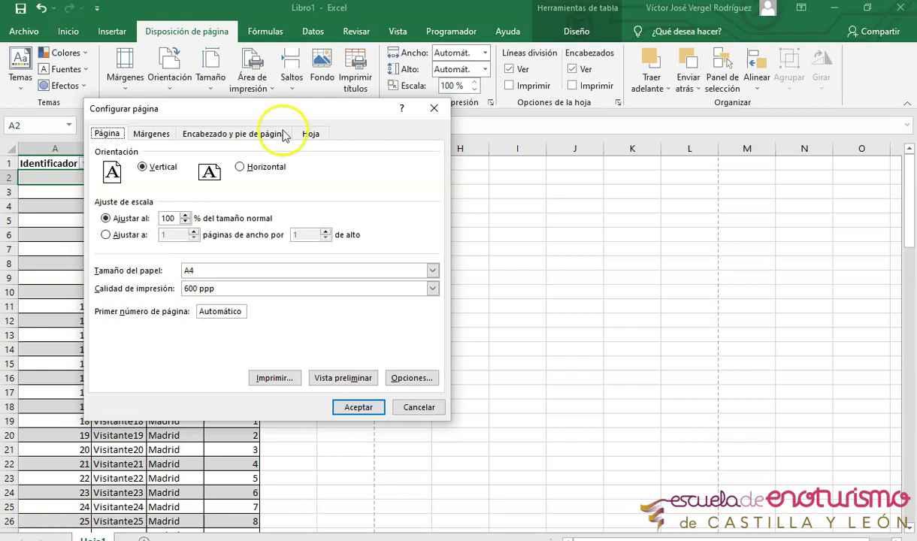
click(434, 108)
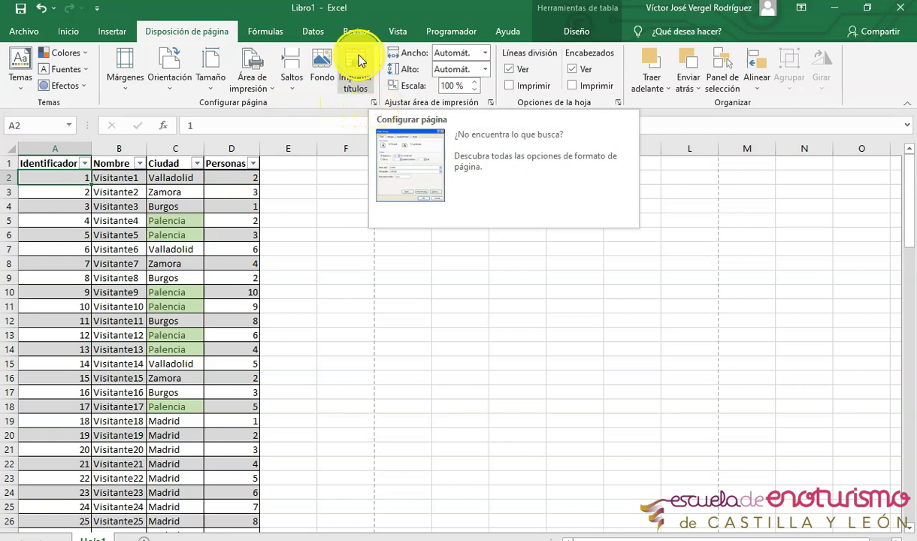
click(374, 104)
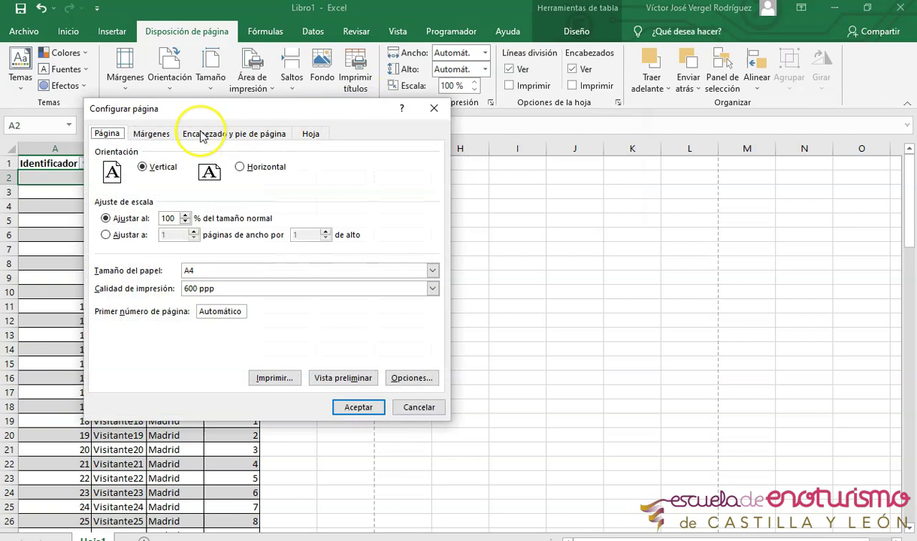
click(312, 134)
click(430, 185)
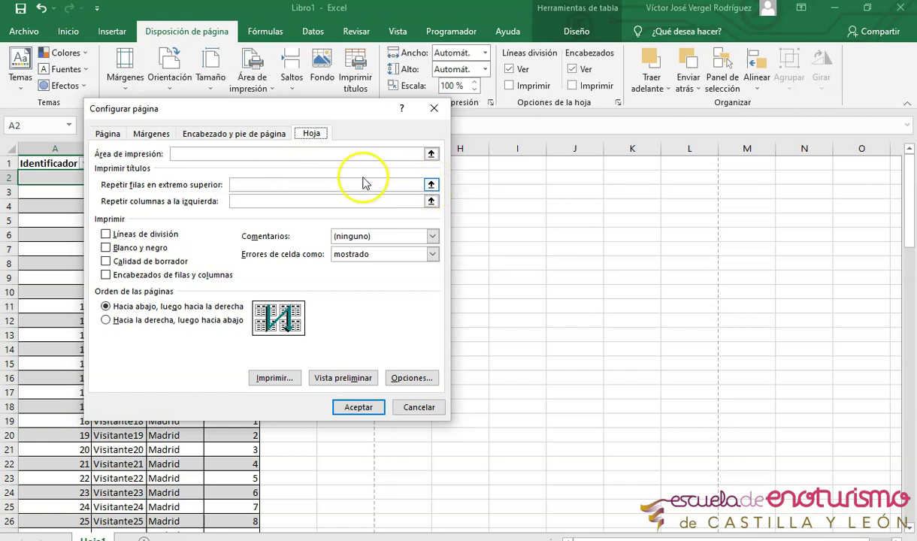
drag(195, 113, 566, 128)
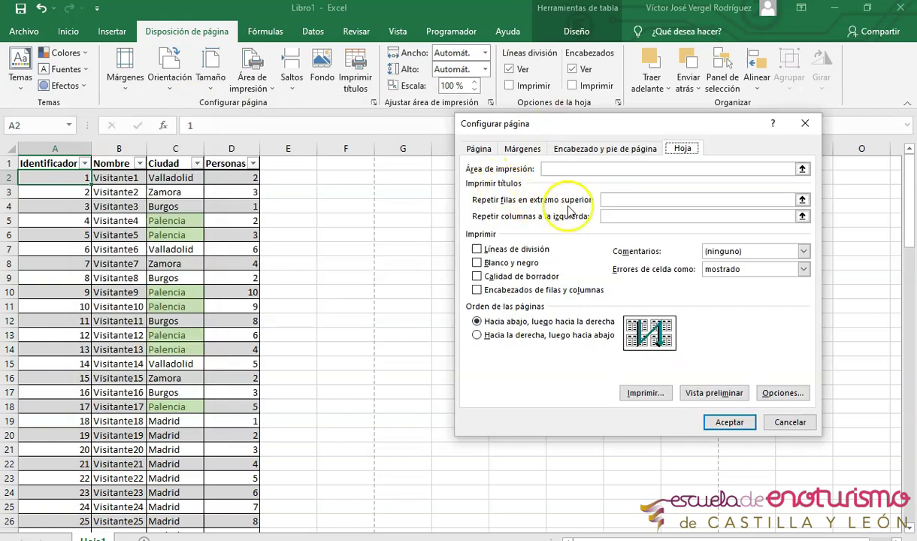
- Set Repetir filas en extremo superior to row 1 ($1:$1) and confirm with Aceptar
click(802, 200)
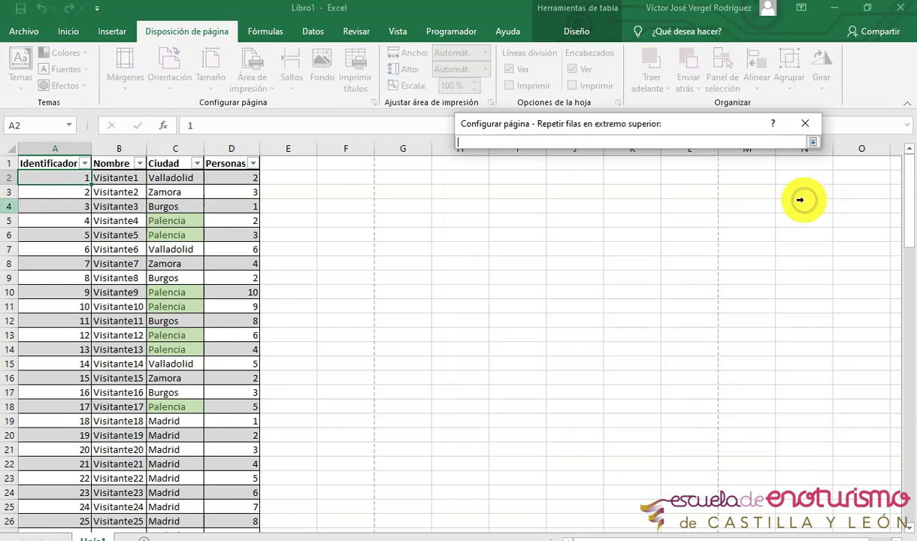
click(813, 143)
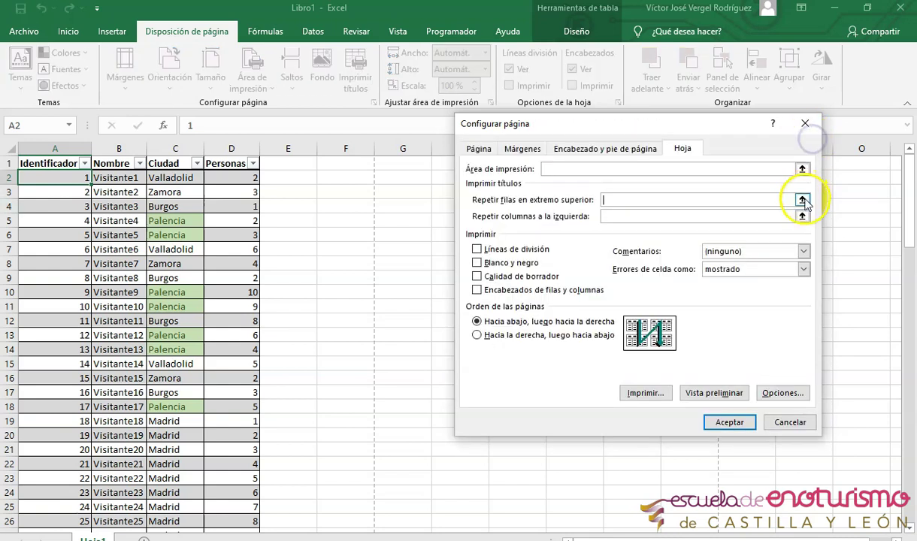
click(803, 189)
click(812, 143)
click(802, 200)
click(813, 142)
click(802, 200)
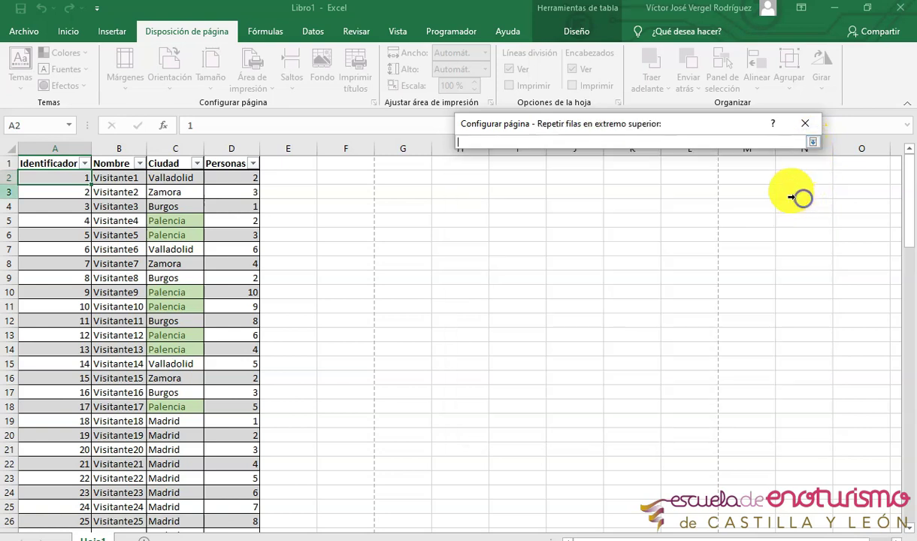
click(11, 163)
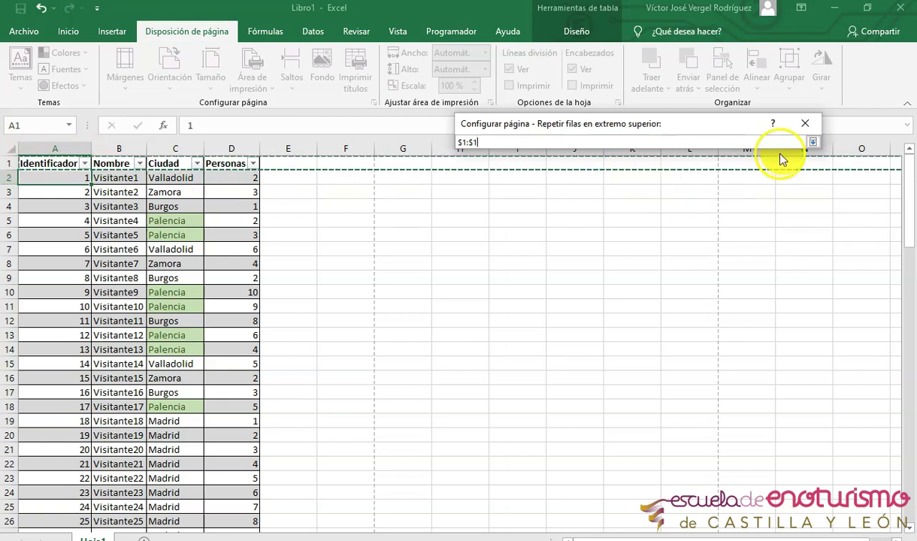
click(814, 142)
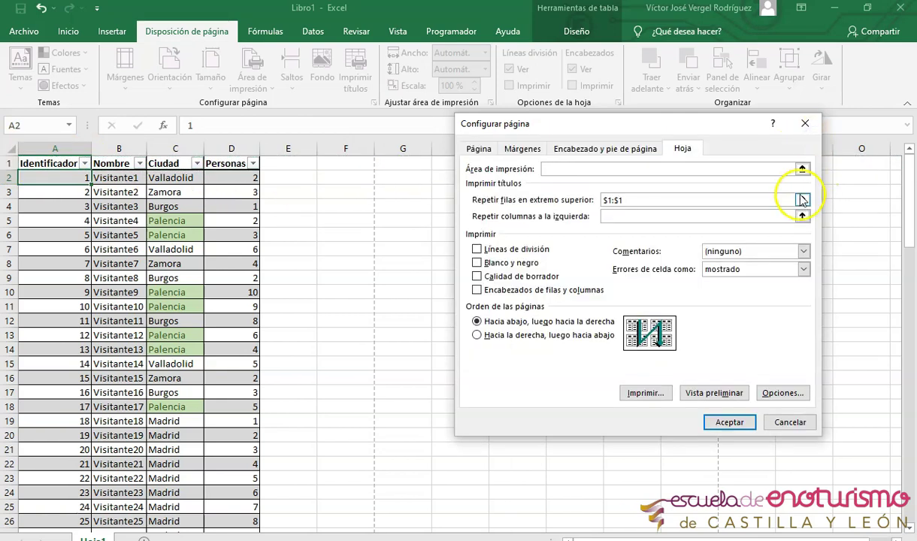
click(729, 421)
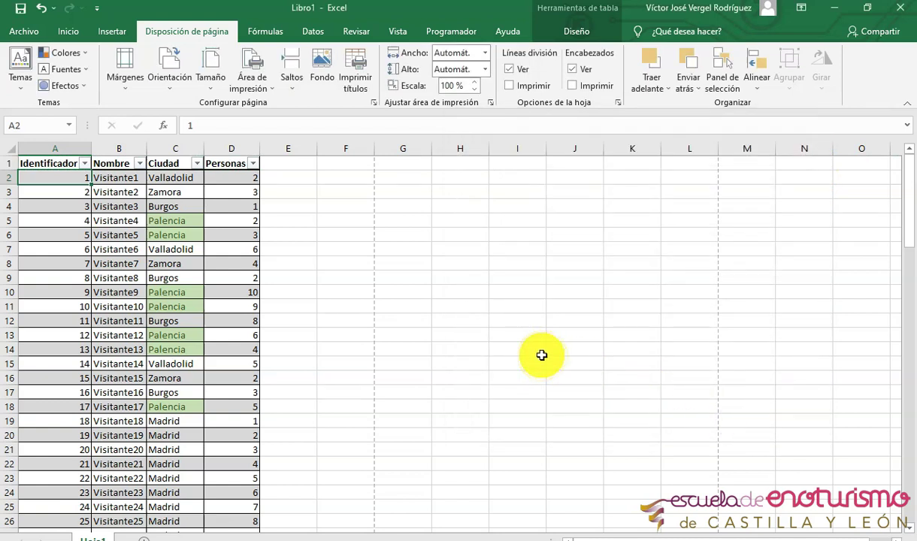
click(23, 31)
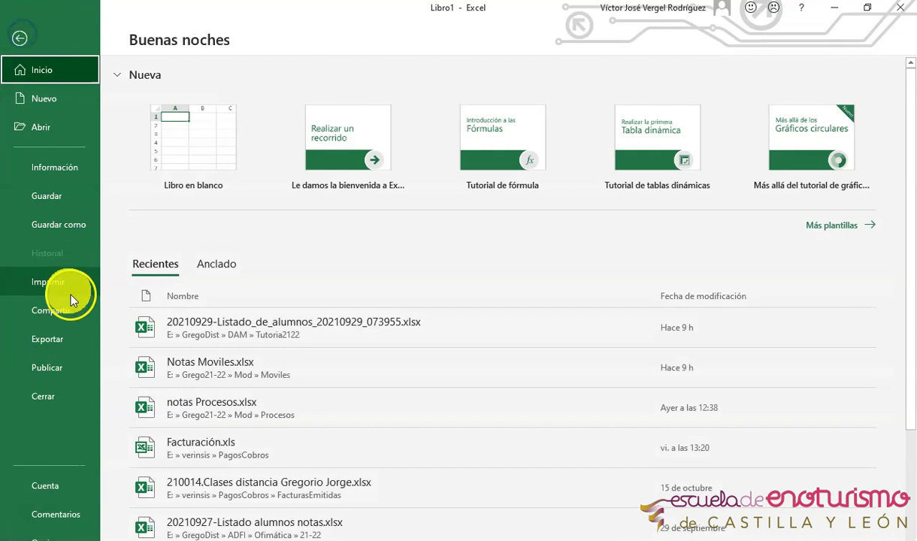
click(68, 290)
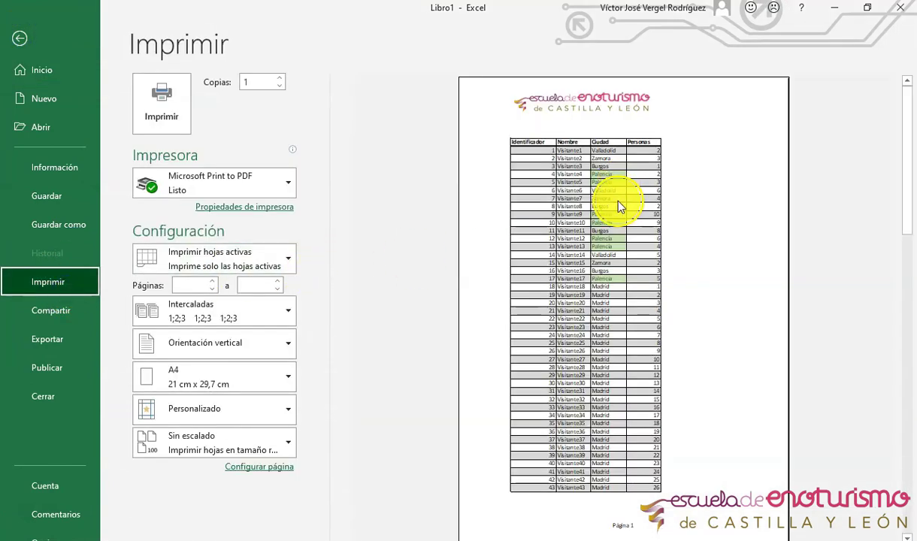
scroll(619, 206, down, 1)
scroll(619, 205, down, 1)
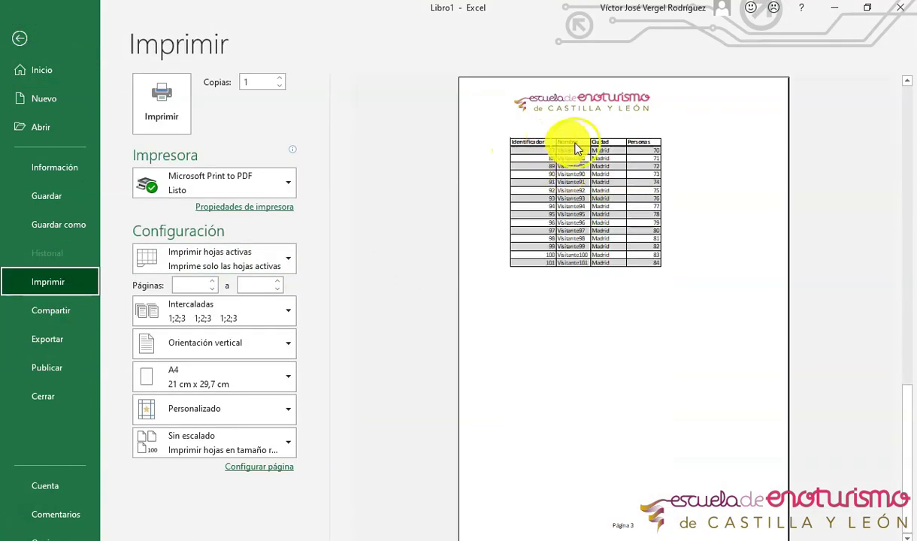
scroll(526, 148, up, 1)
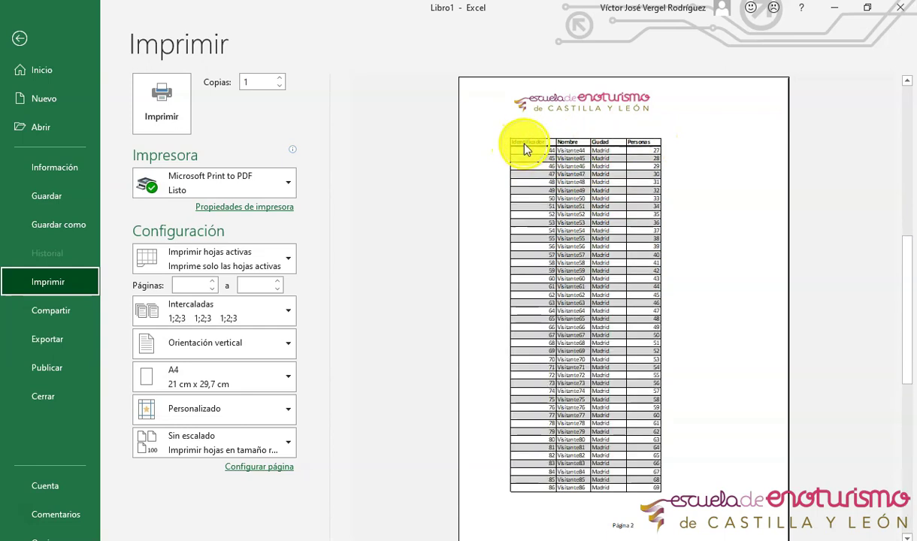
scroll(527, 148, up, 1)
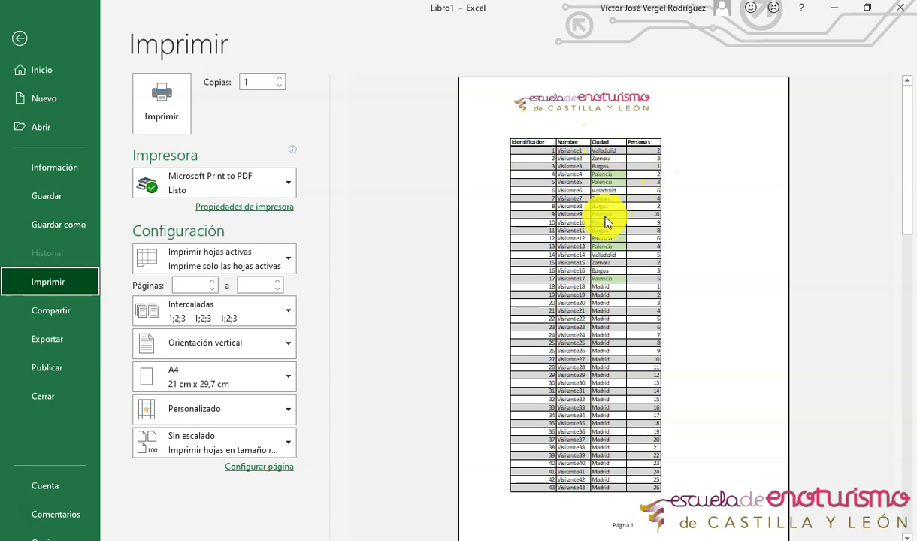
scroll(607, 216, down, 1)
scroll(606, 214, down, 1)
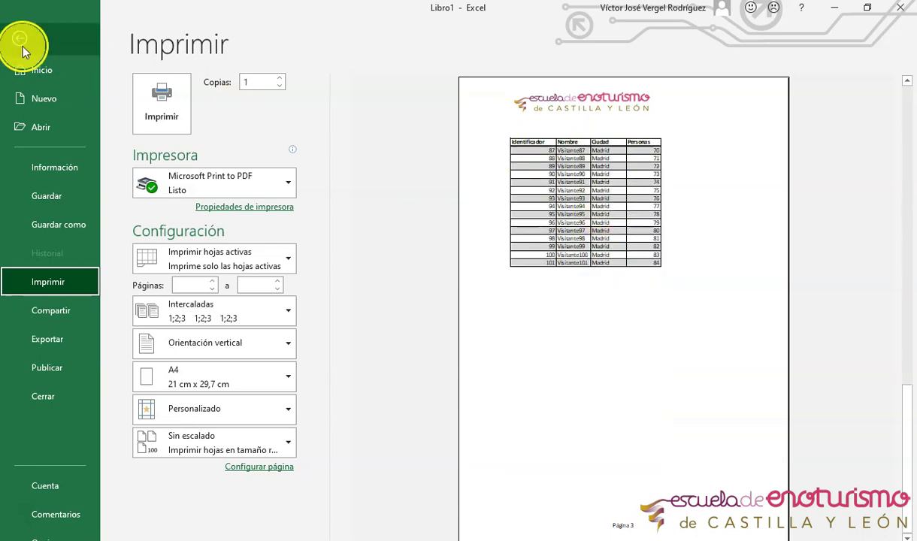
click(19, 38)
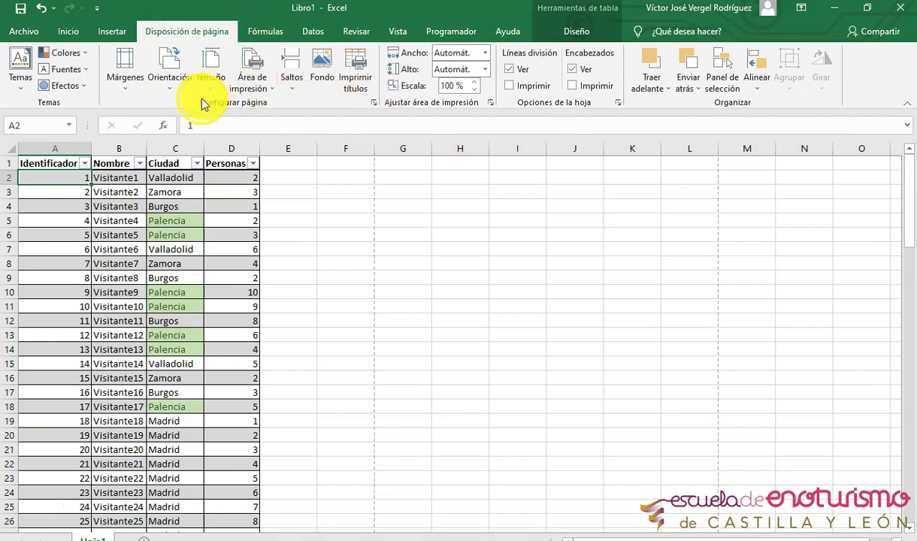
click(374, 103)
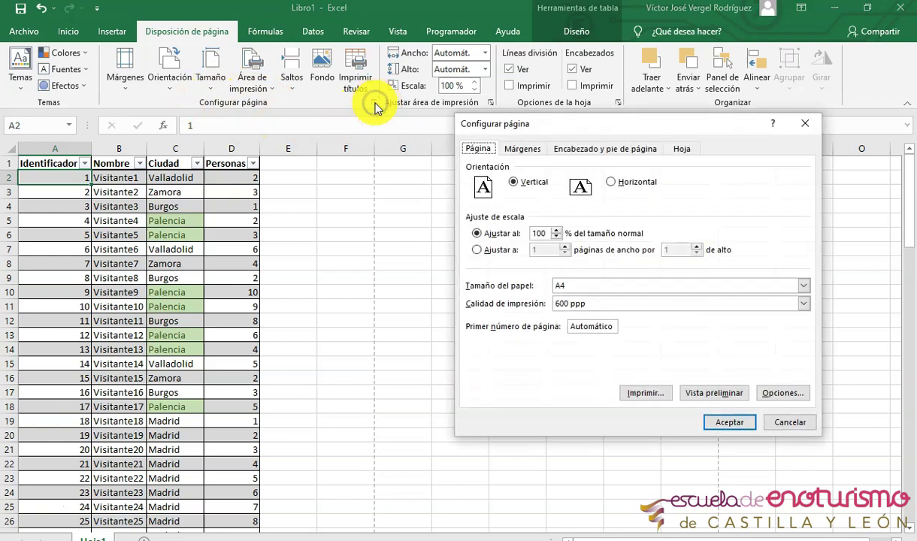
click(682, 150)
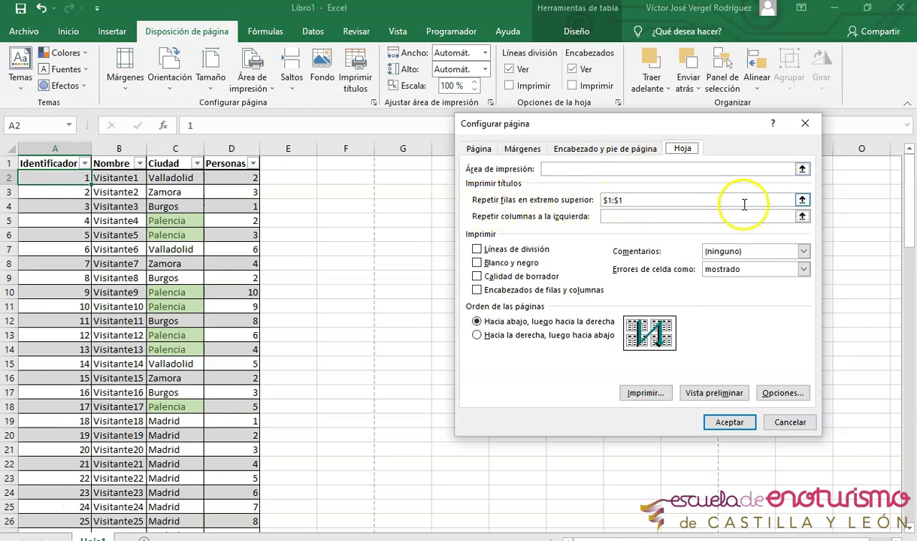
click(802, 200)
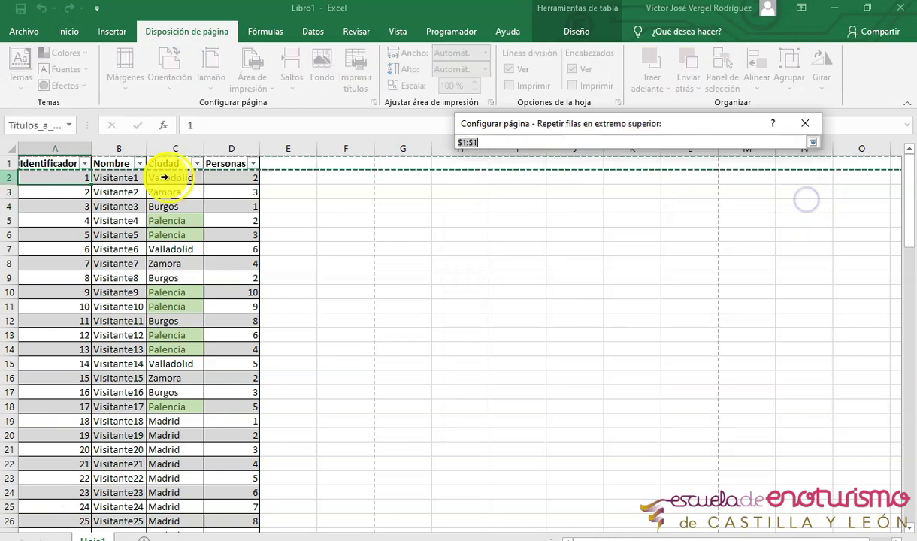
click(12, 163)
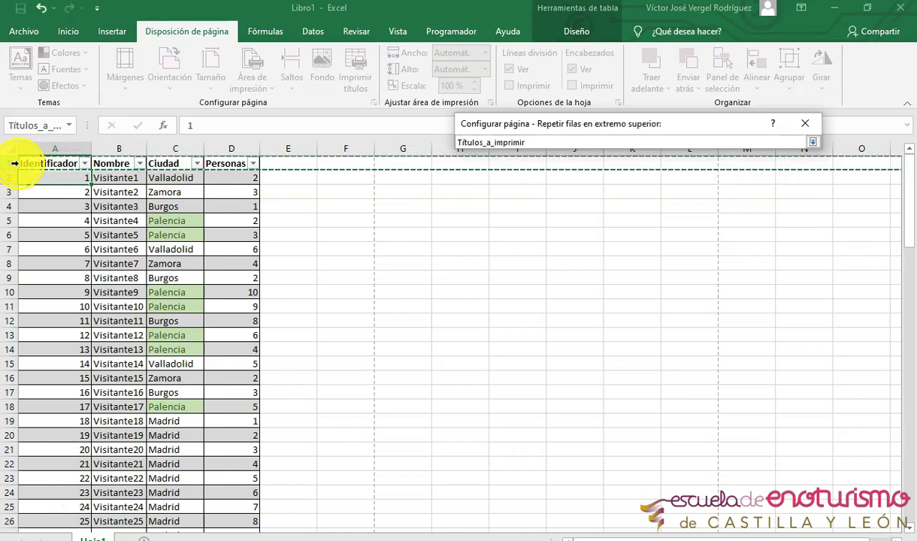
click(813, 142)
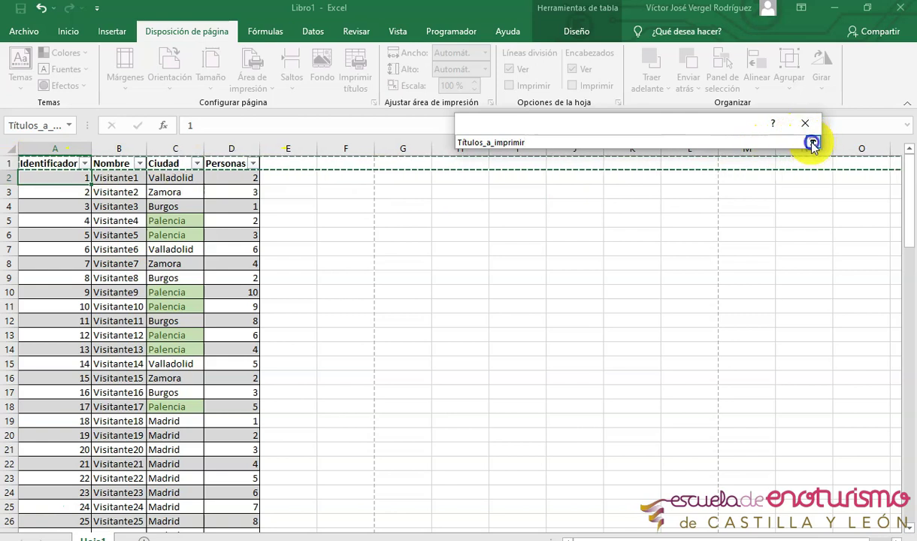
click(735, 419)
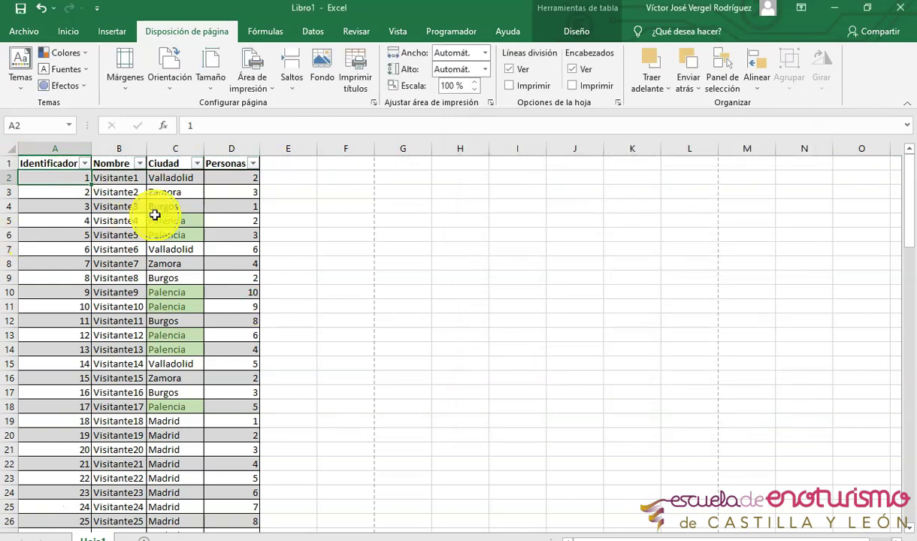